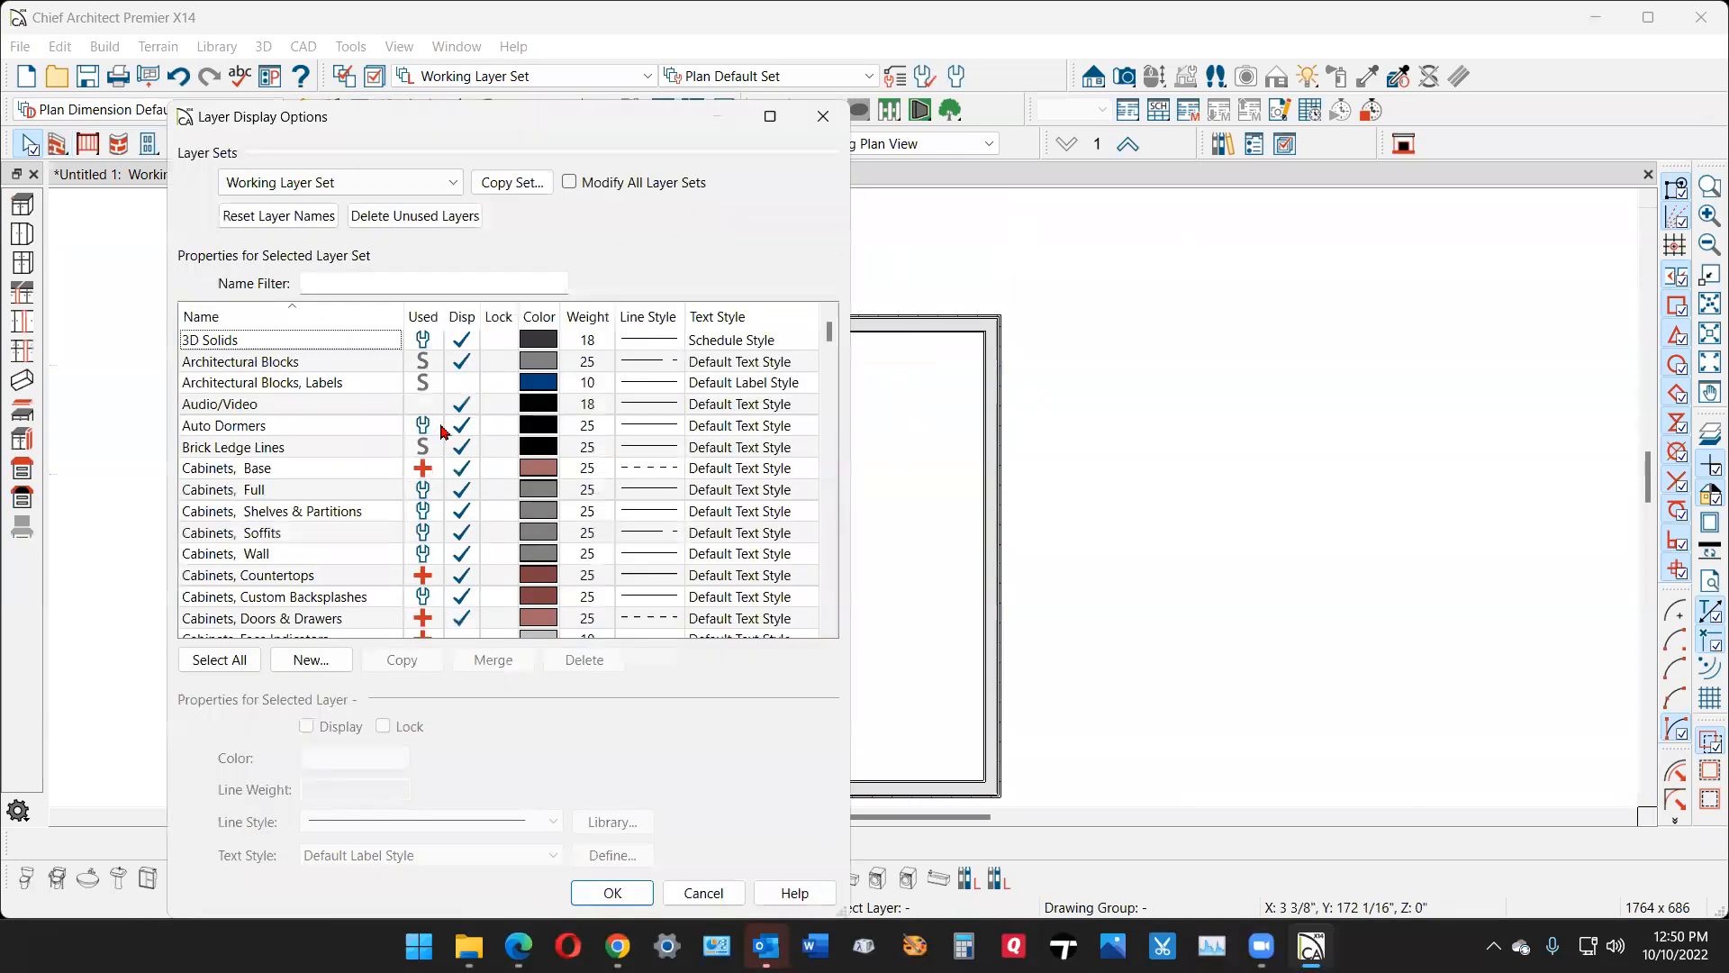
# - Turn off the display of the "Cabinets, Labels" layer in the Working Layer Set
pyautogui.press('c')
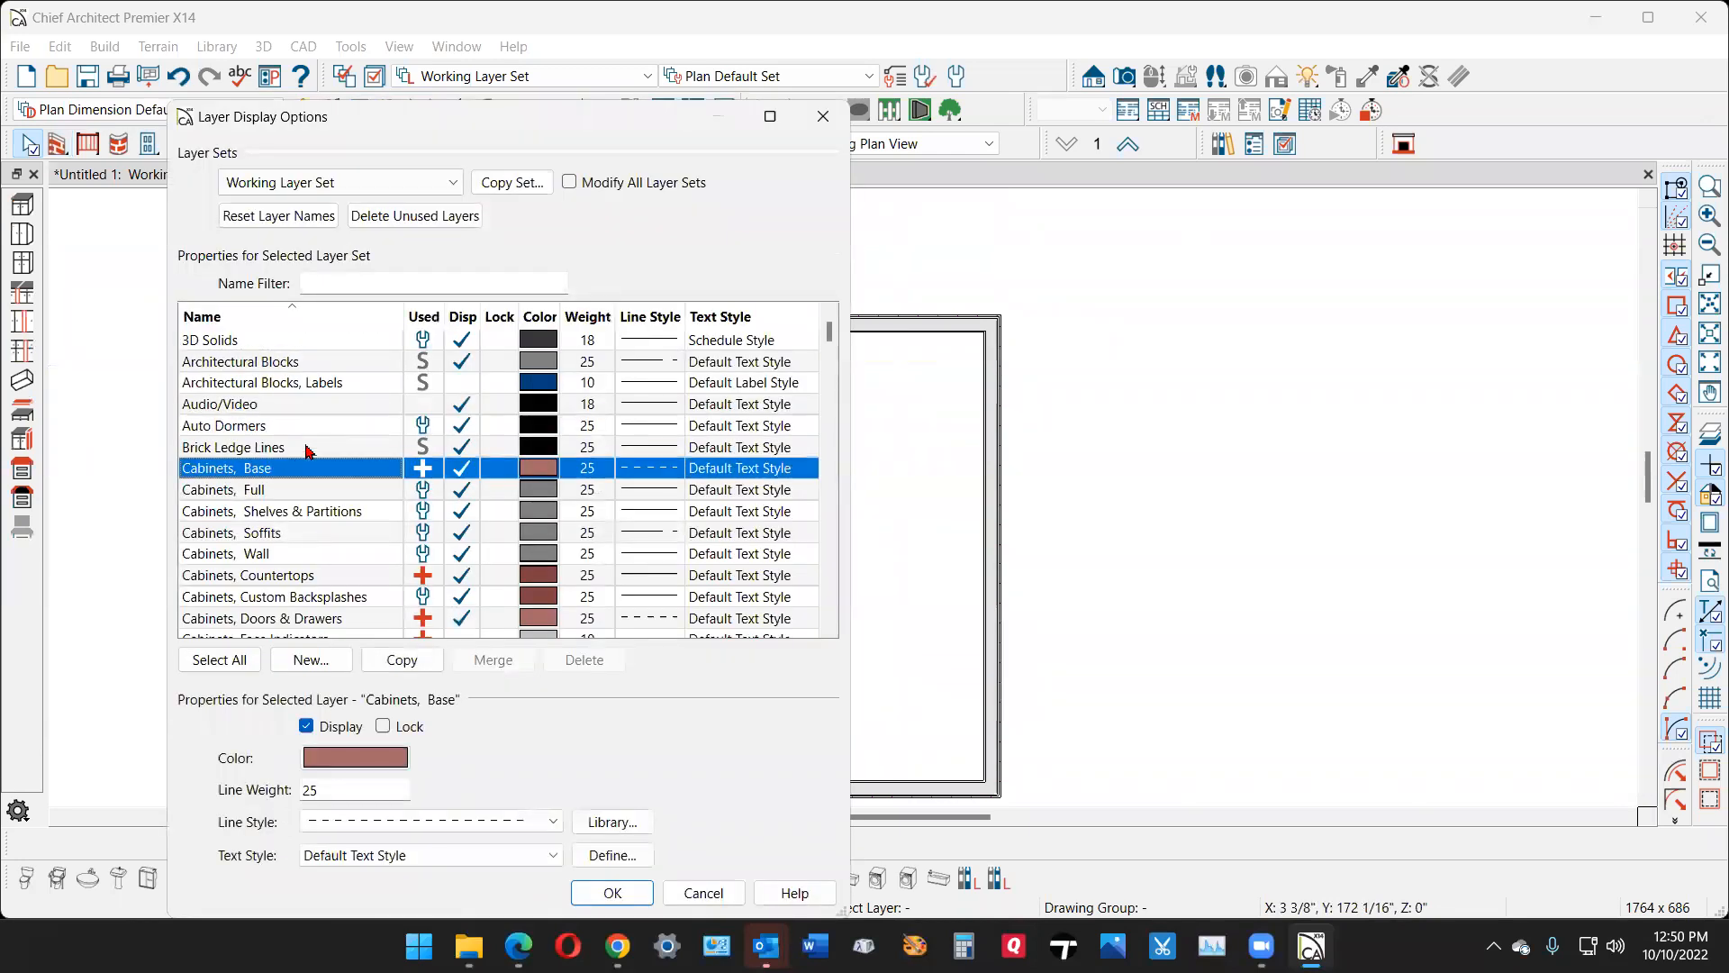
pyautogui.scroll(-2, 297, 467)
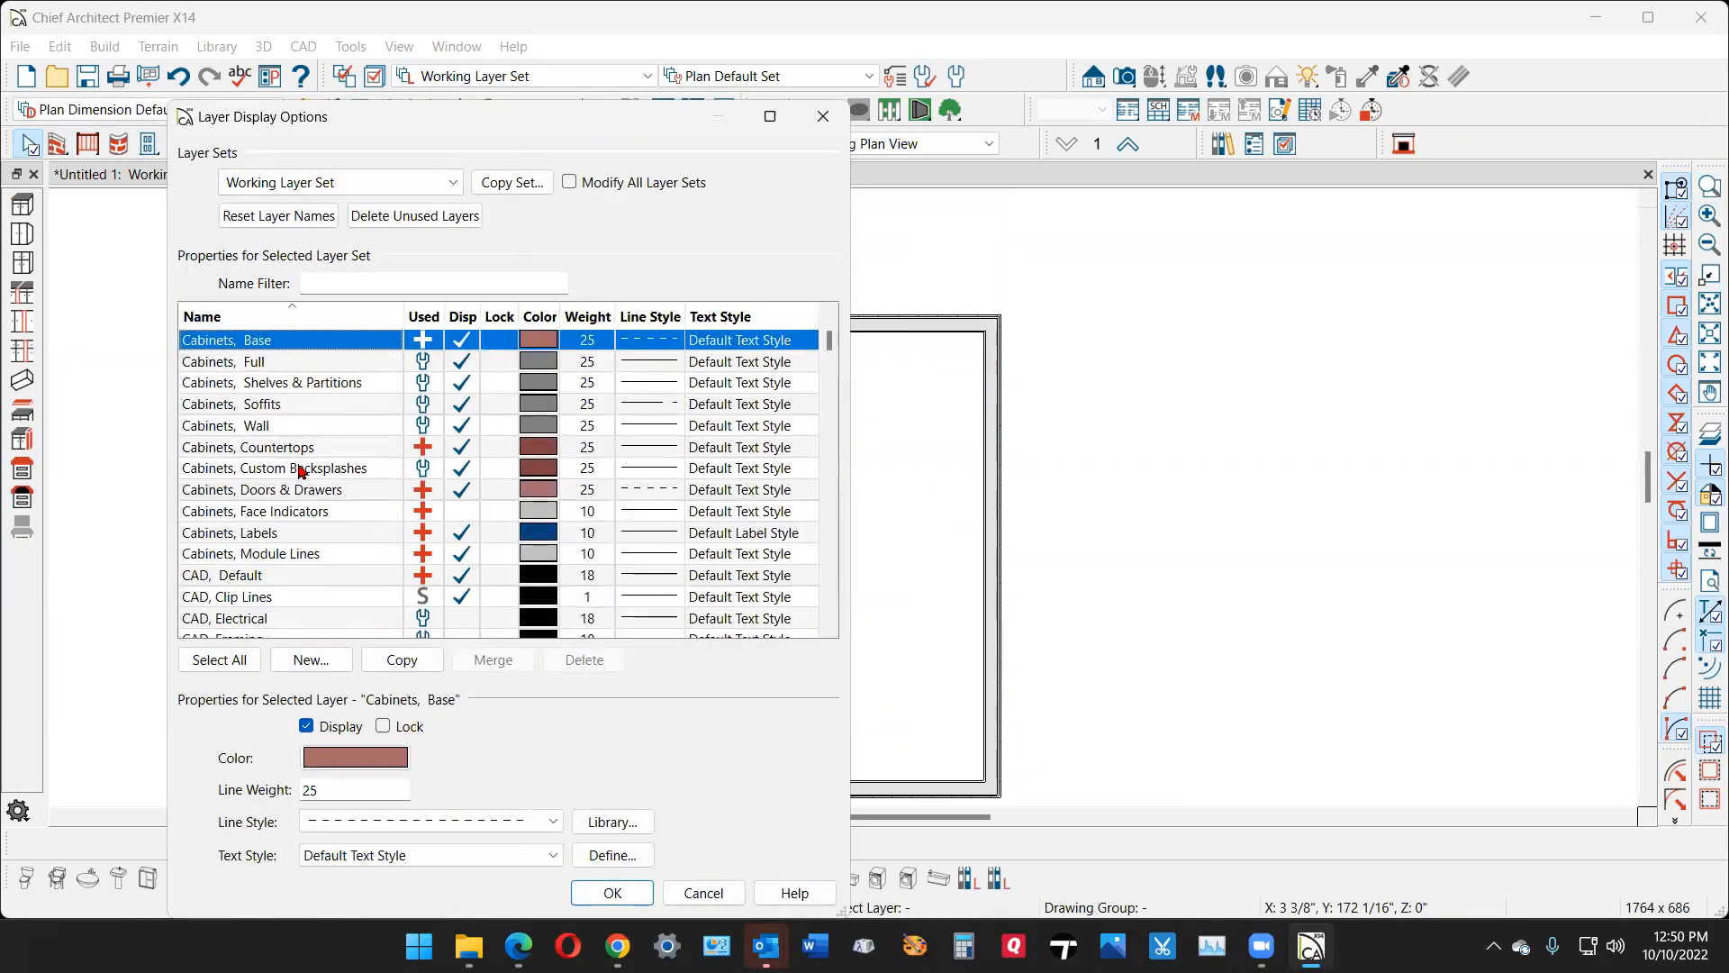
pyautogui.click(461, 534)
pyautogui.click(613, 892)
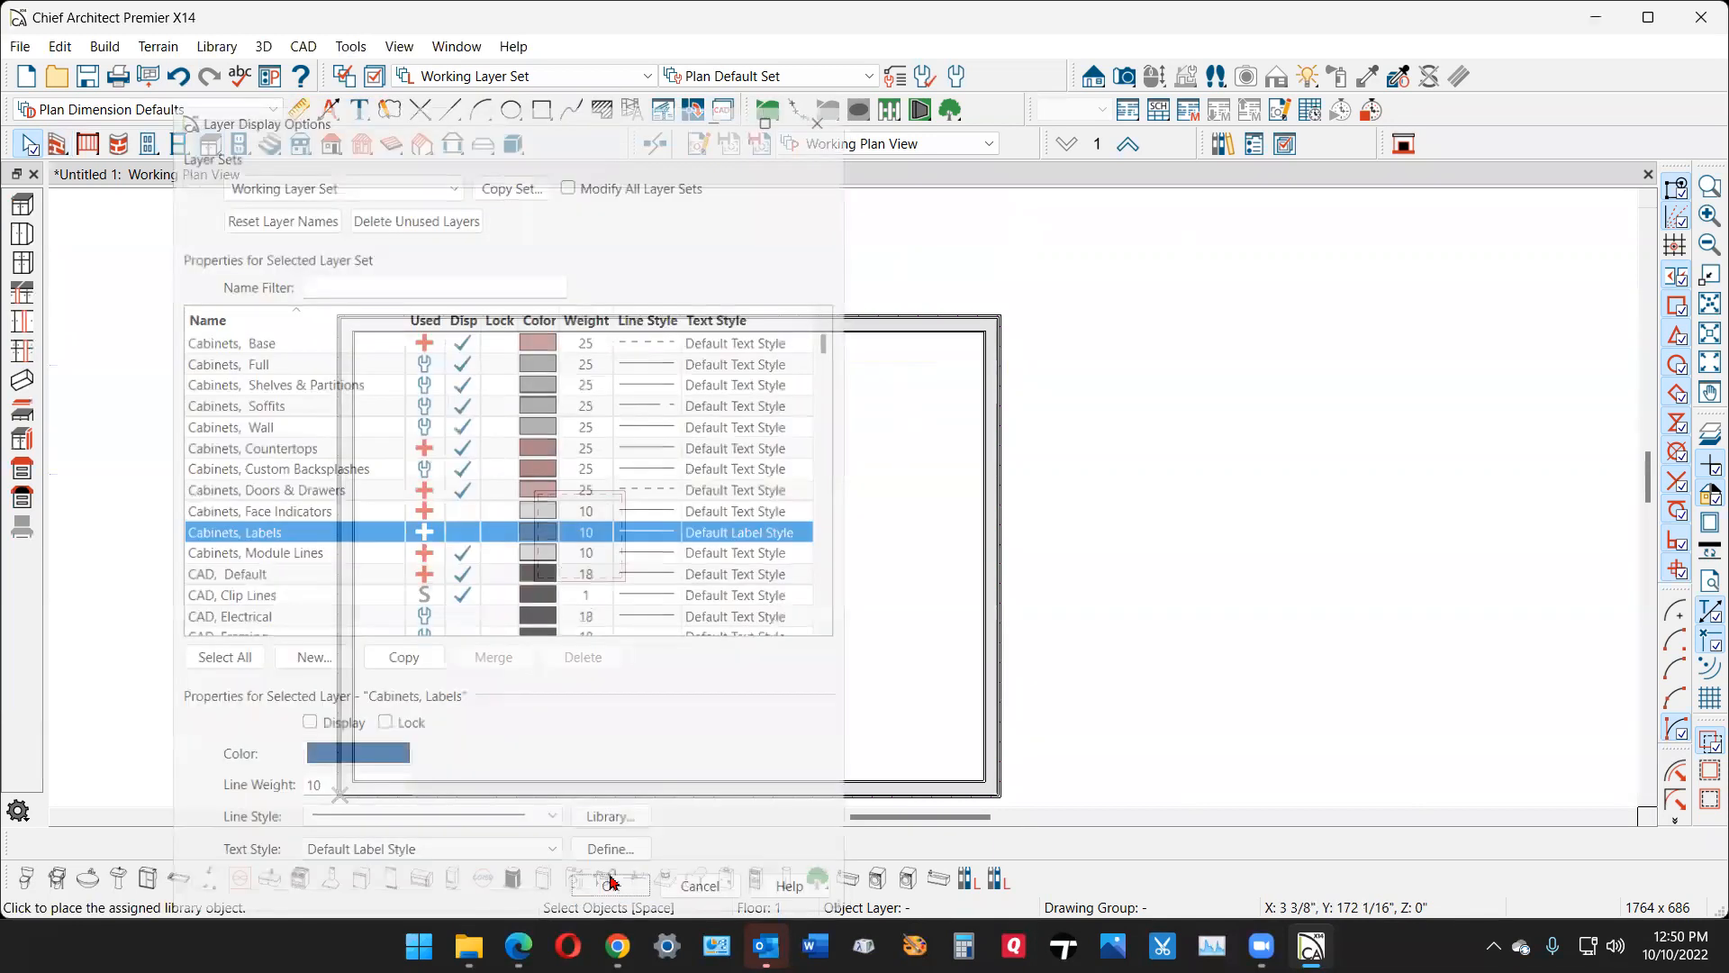
# - Place two more base cabinets to the right of the existing one, forming a continuous row of three
pyautogui.click(213, 142)
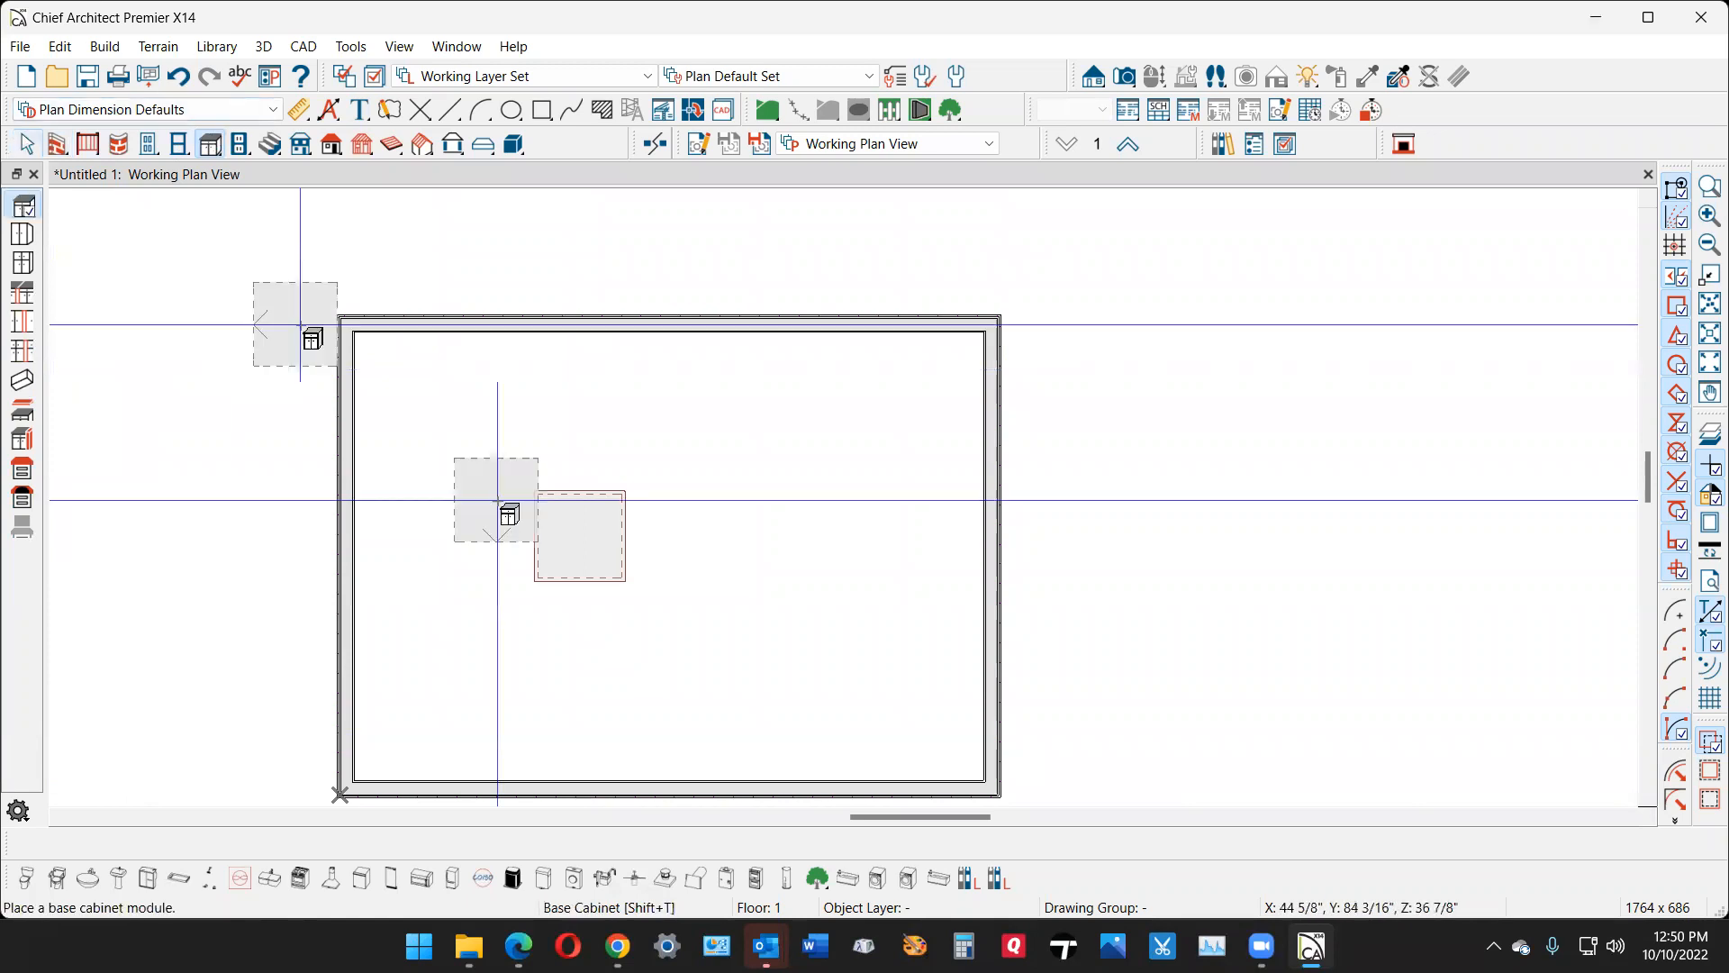
pyautogui.click(667, 539)
pyautogui.click(725, 539)
pyautogui.press('space')
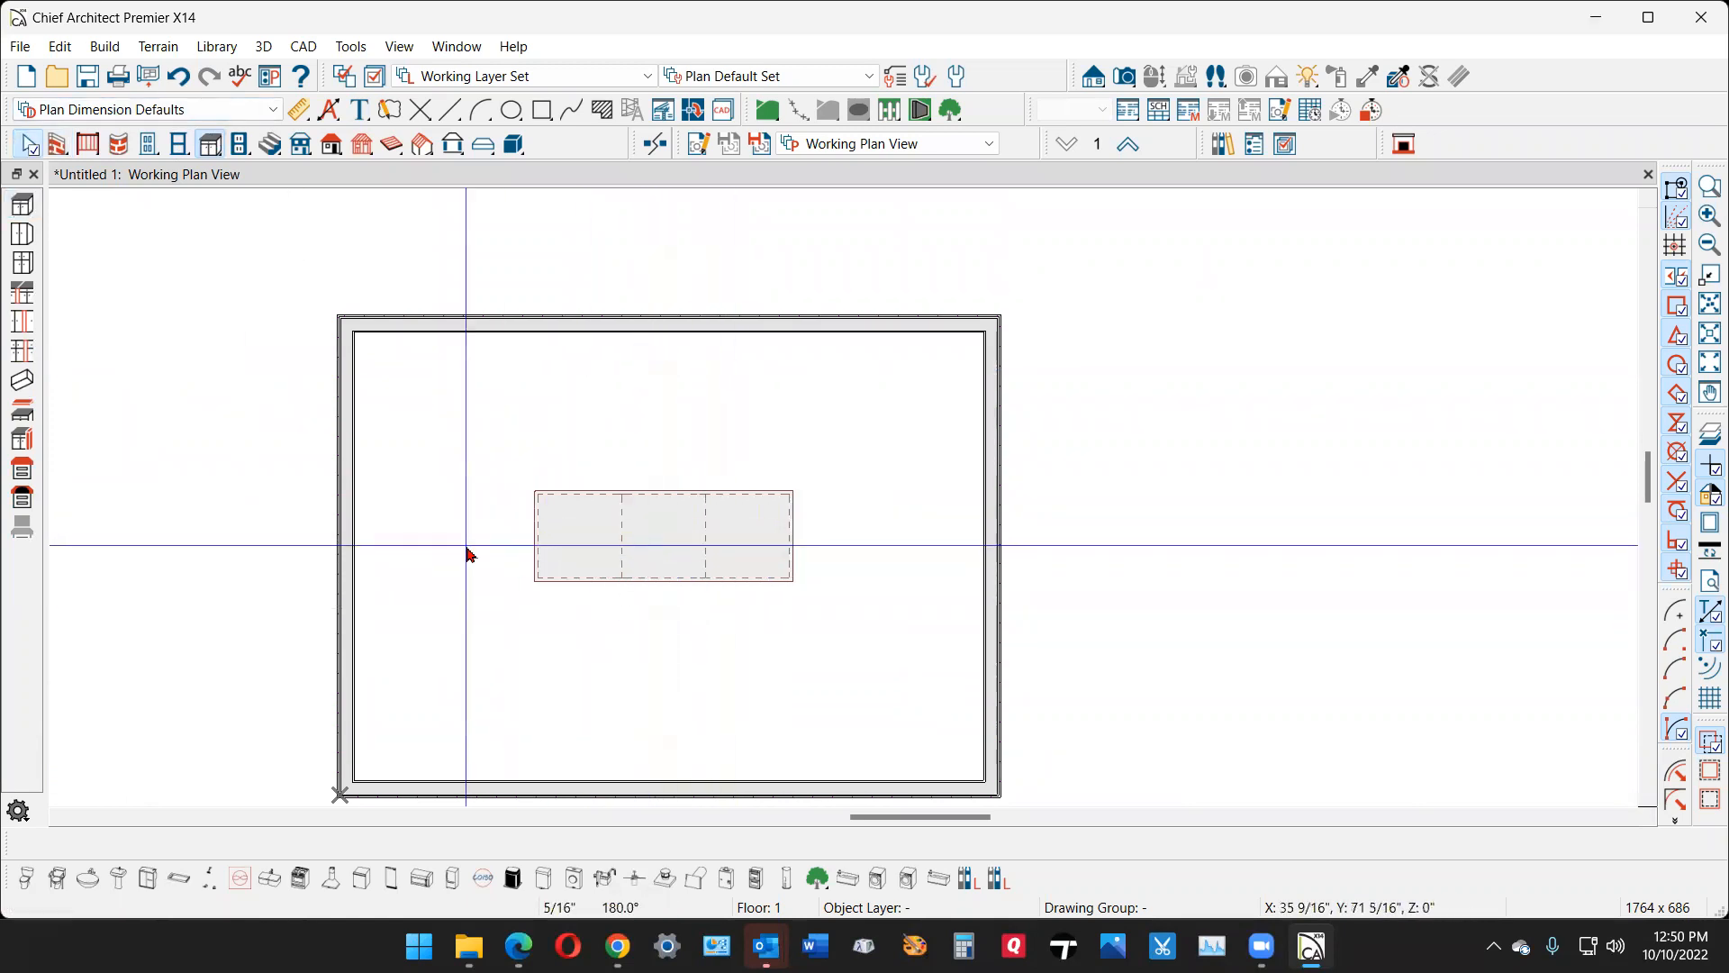
pyautogui.click(544, 543)
pyautogui.keyDown('shift'); pyautogui.click(662, 557); pyautogui.keyUp('shift')
pyautogui.keyDown('shift'); pyautogui.click(770, 557); pyautogui.keyUp('shift')
pyautogui.moveTo(664, 459); pyautogui.dragTo(664, 657)
pyautogui.click(594, 625)
pyautogui.scroll(2, 592, 624)
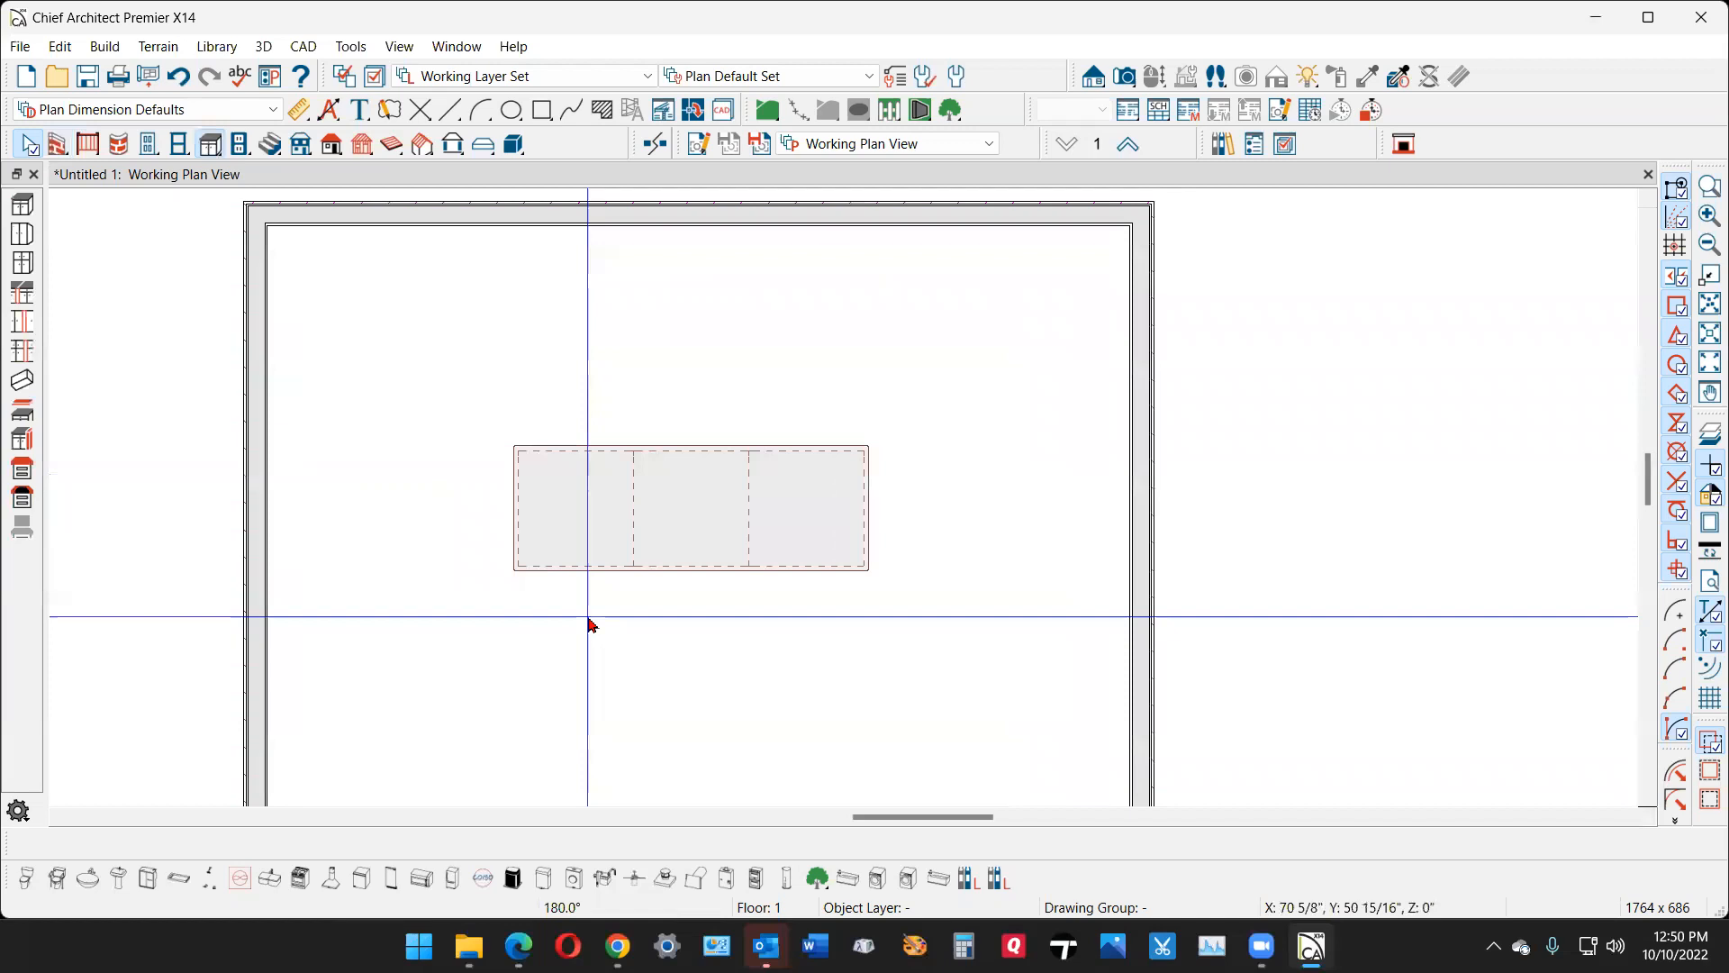
pyautogui.scroll(1, 590, 622)
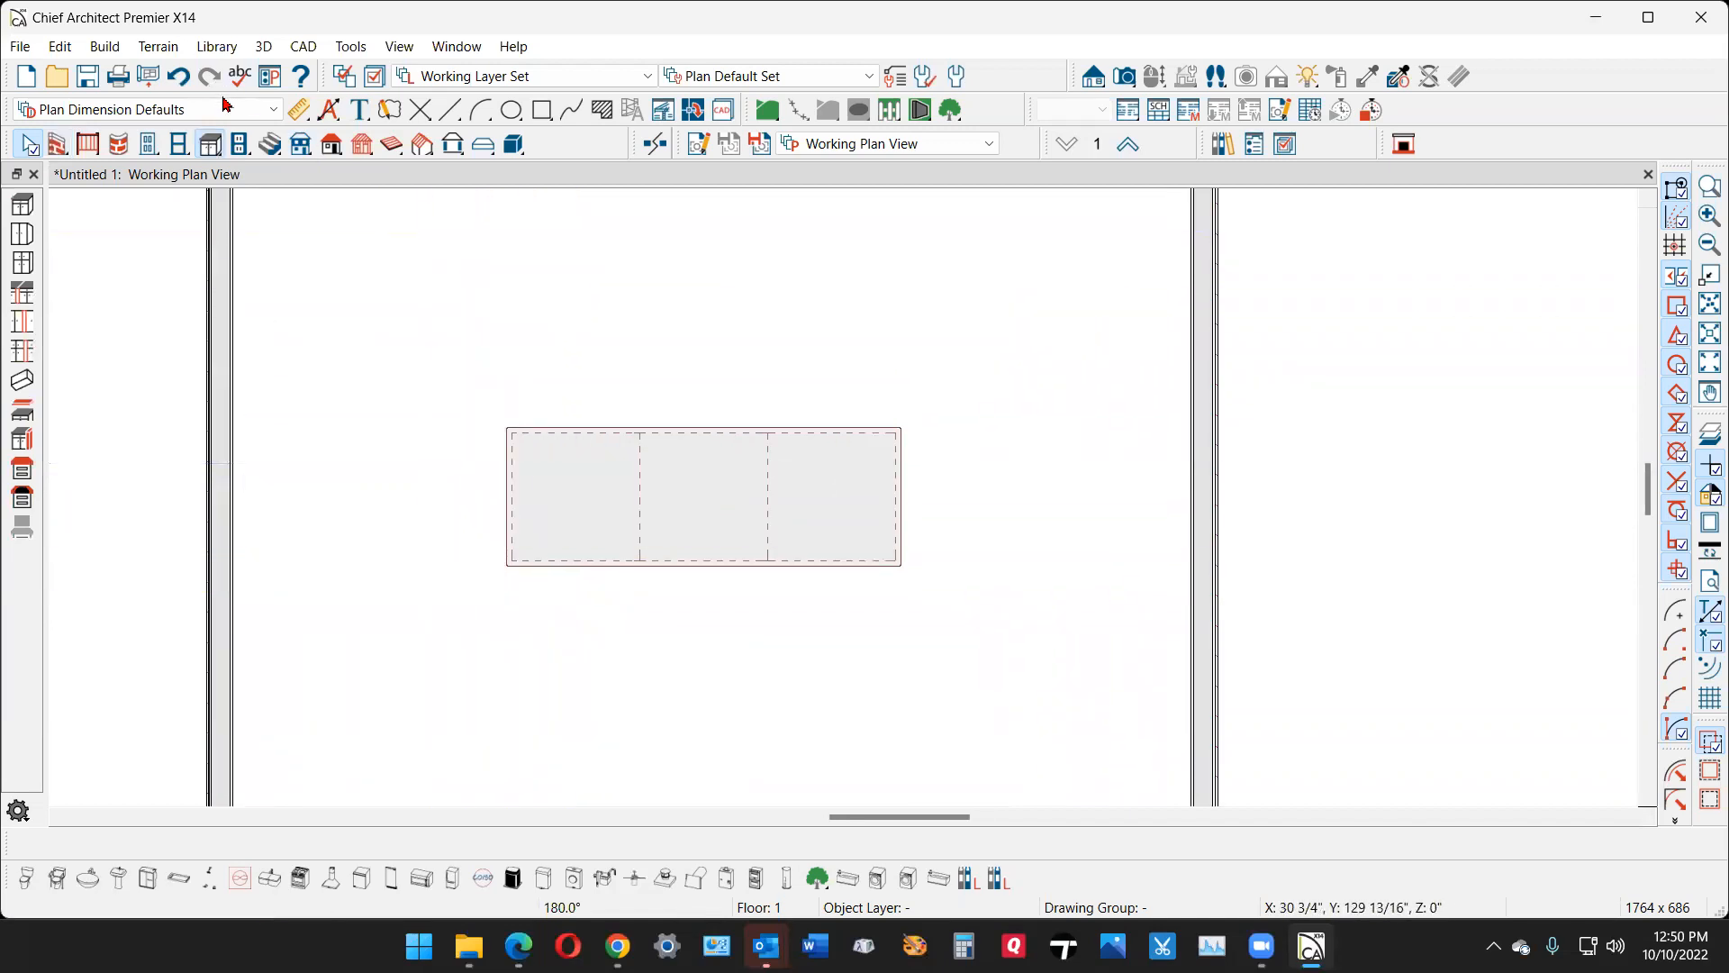
# - Set the toolbars to Drop Down style in the appearance preferences
pyautogui.click(205, 147)
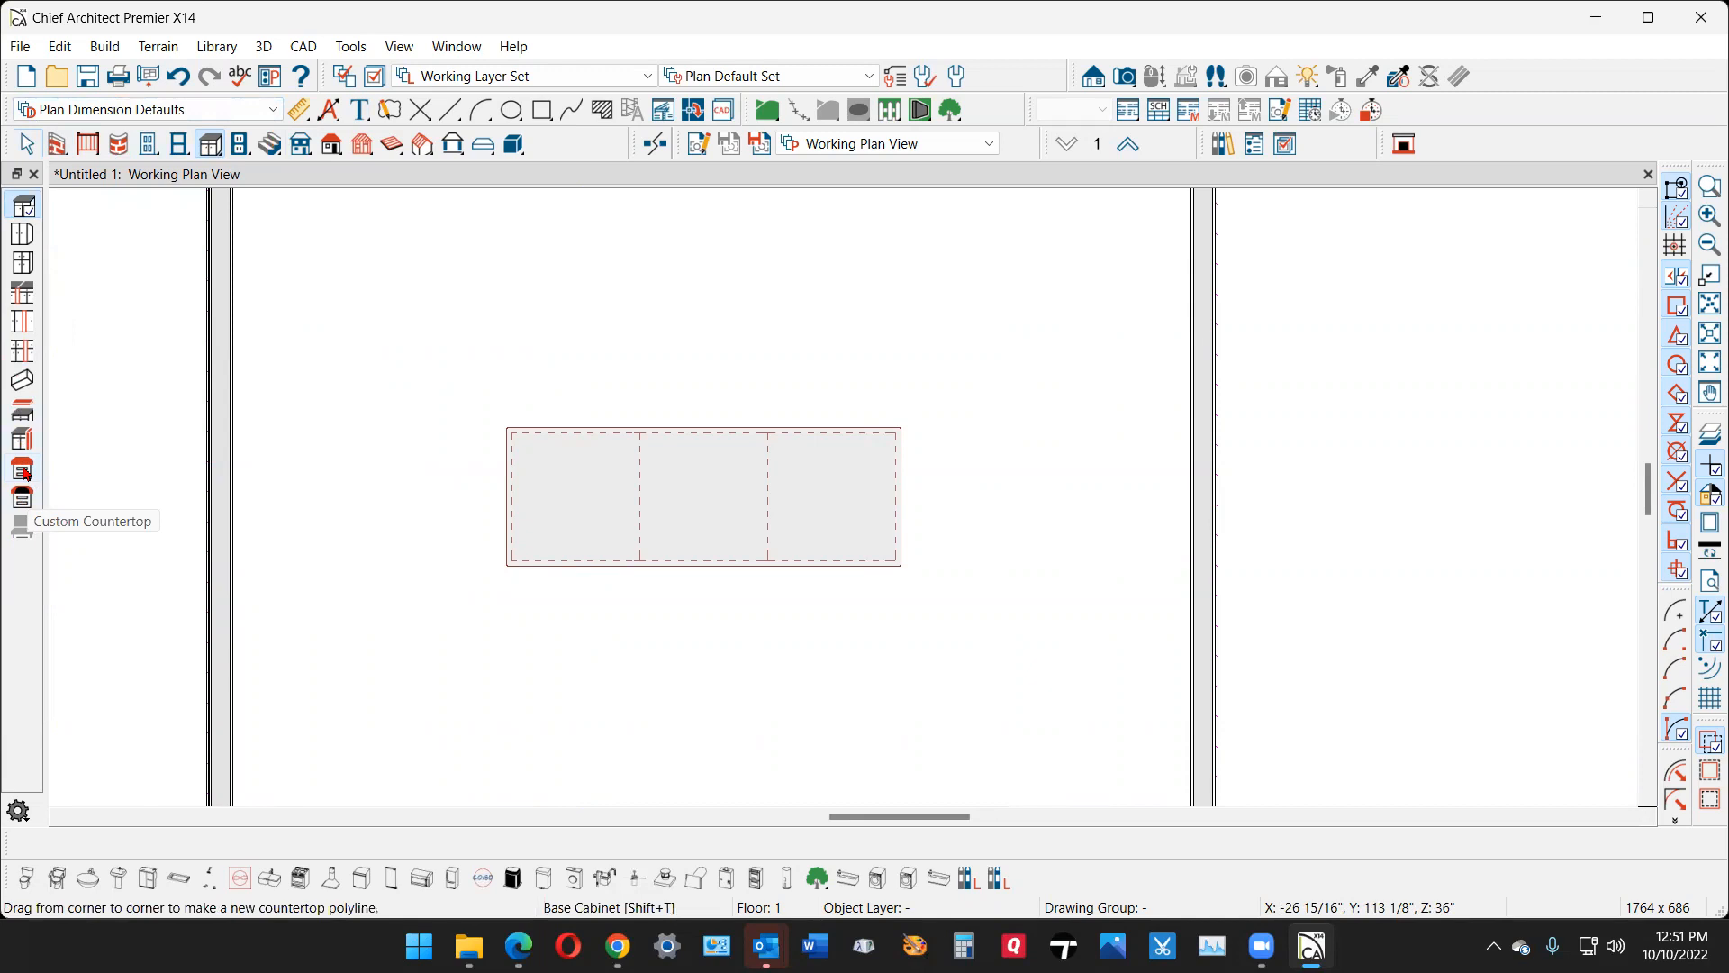
pyautogui.click(56, 45)
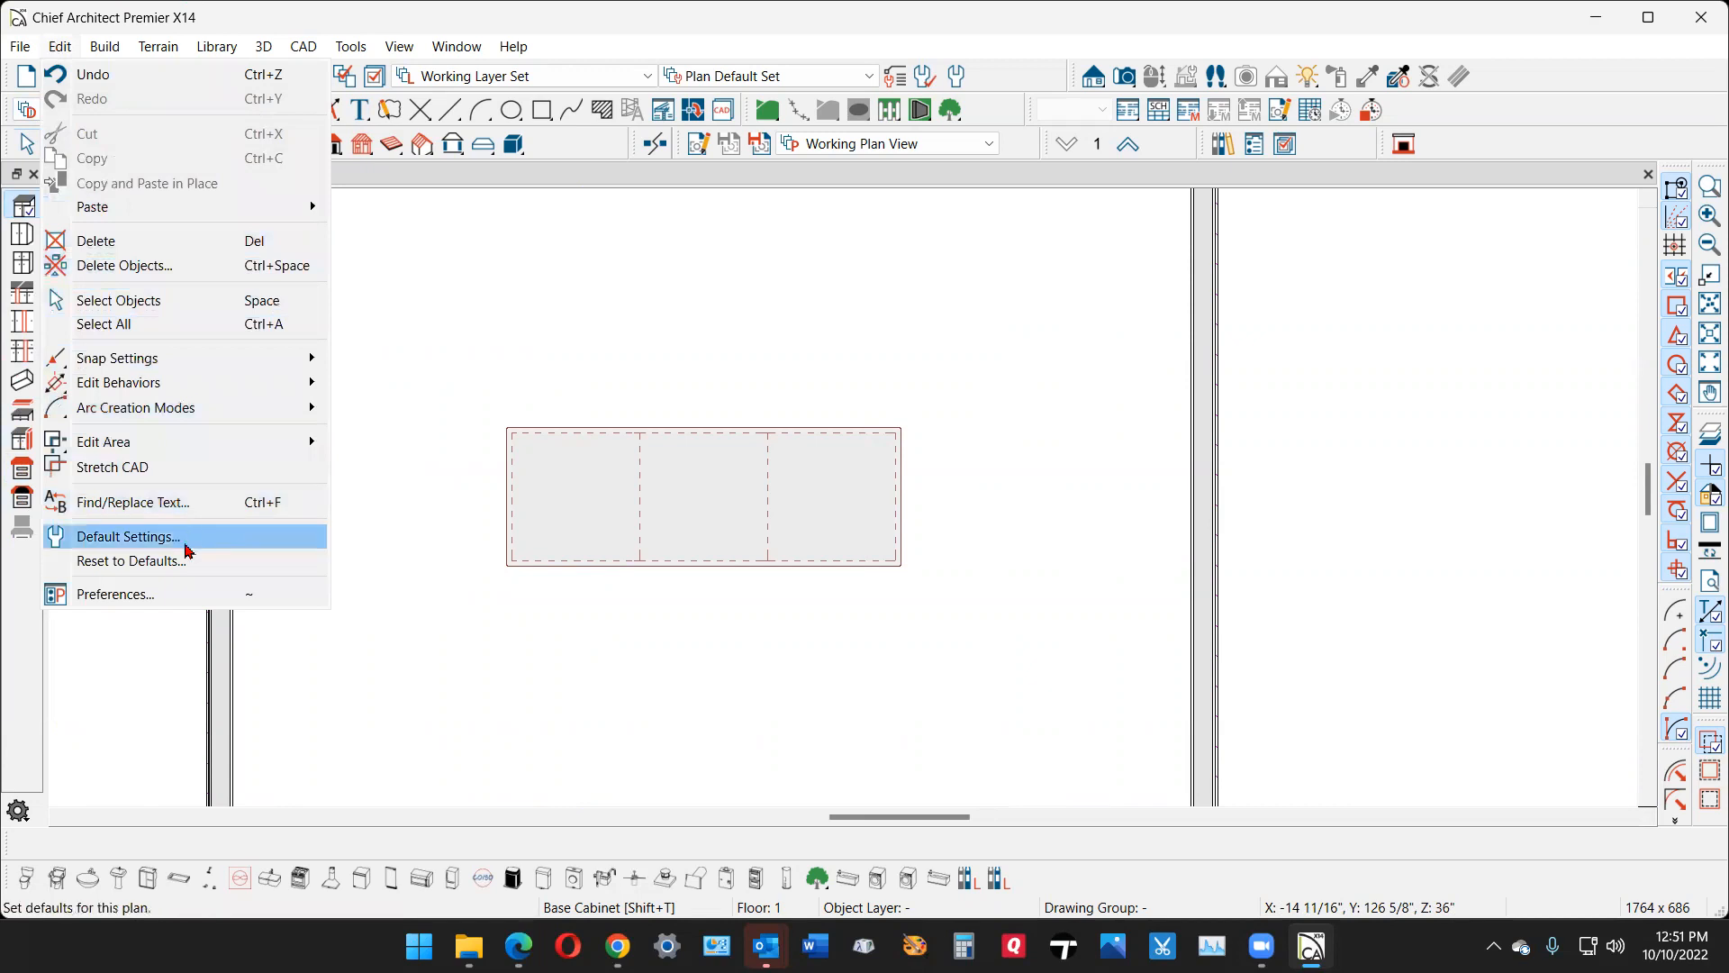
pyautogui.click(180, 593)
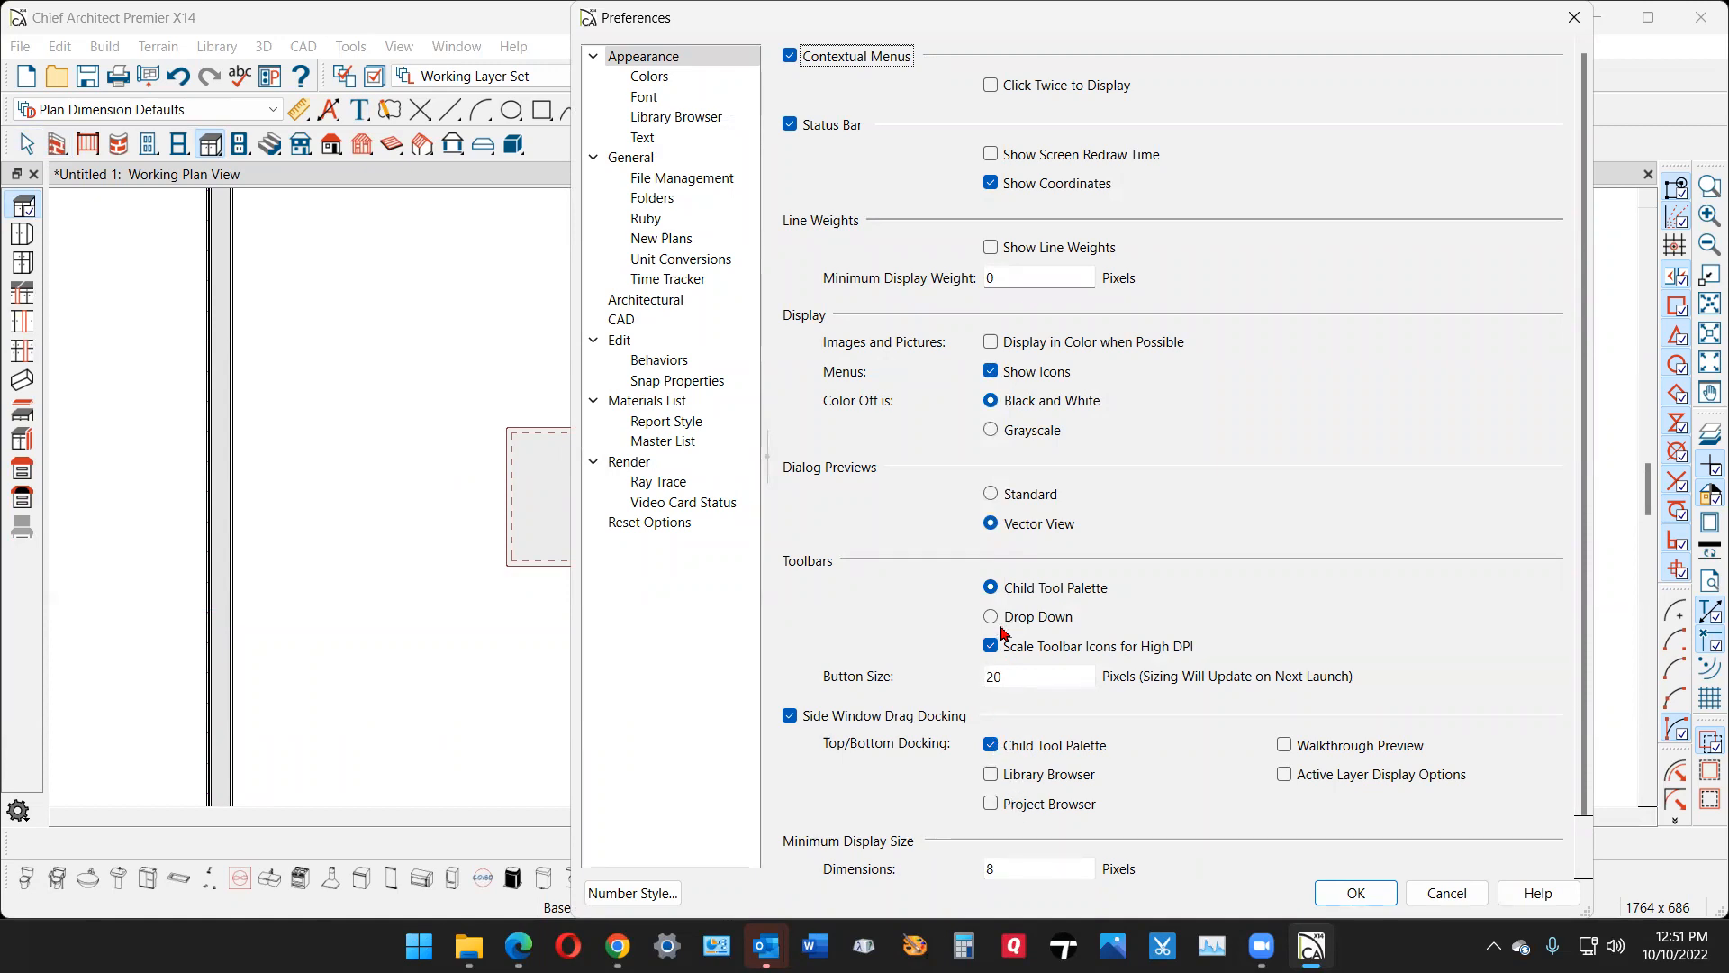
pyautogui.click(1377, 896)
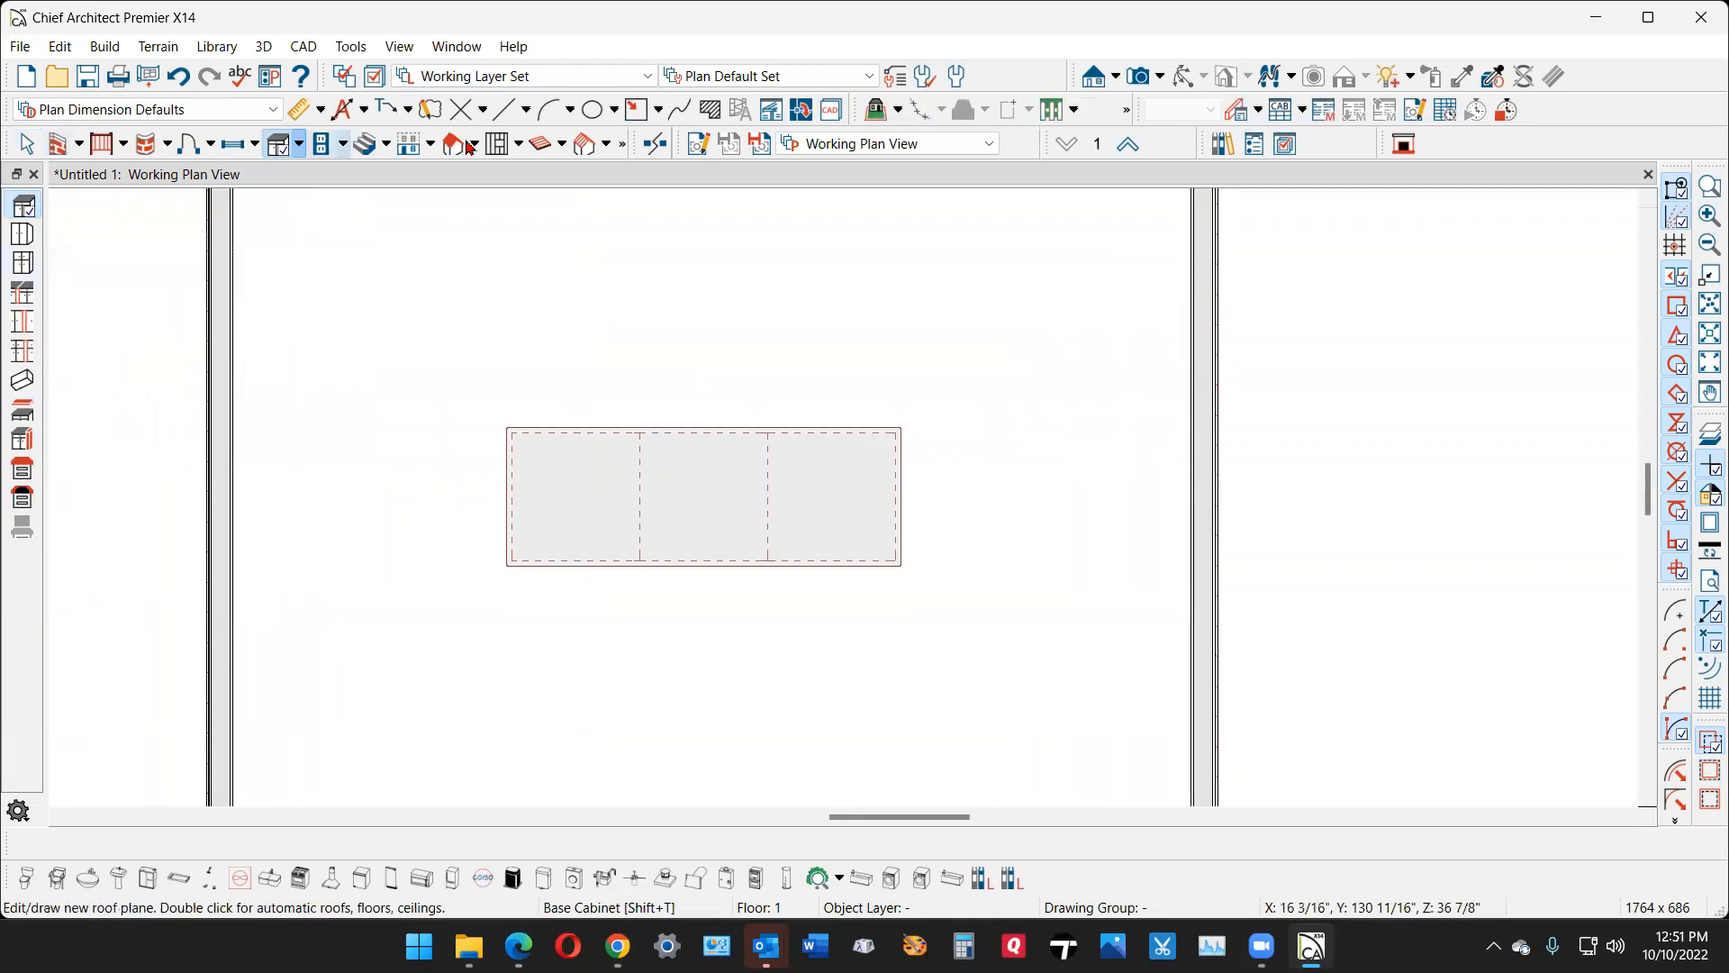
# - Draw a rectangular custom countertop over the three base cabinets, about 7'-3" across its diagonal, with a deep overhang along their front
pyautogui.click(299, 145)
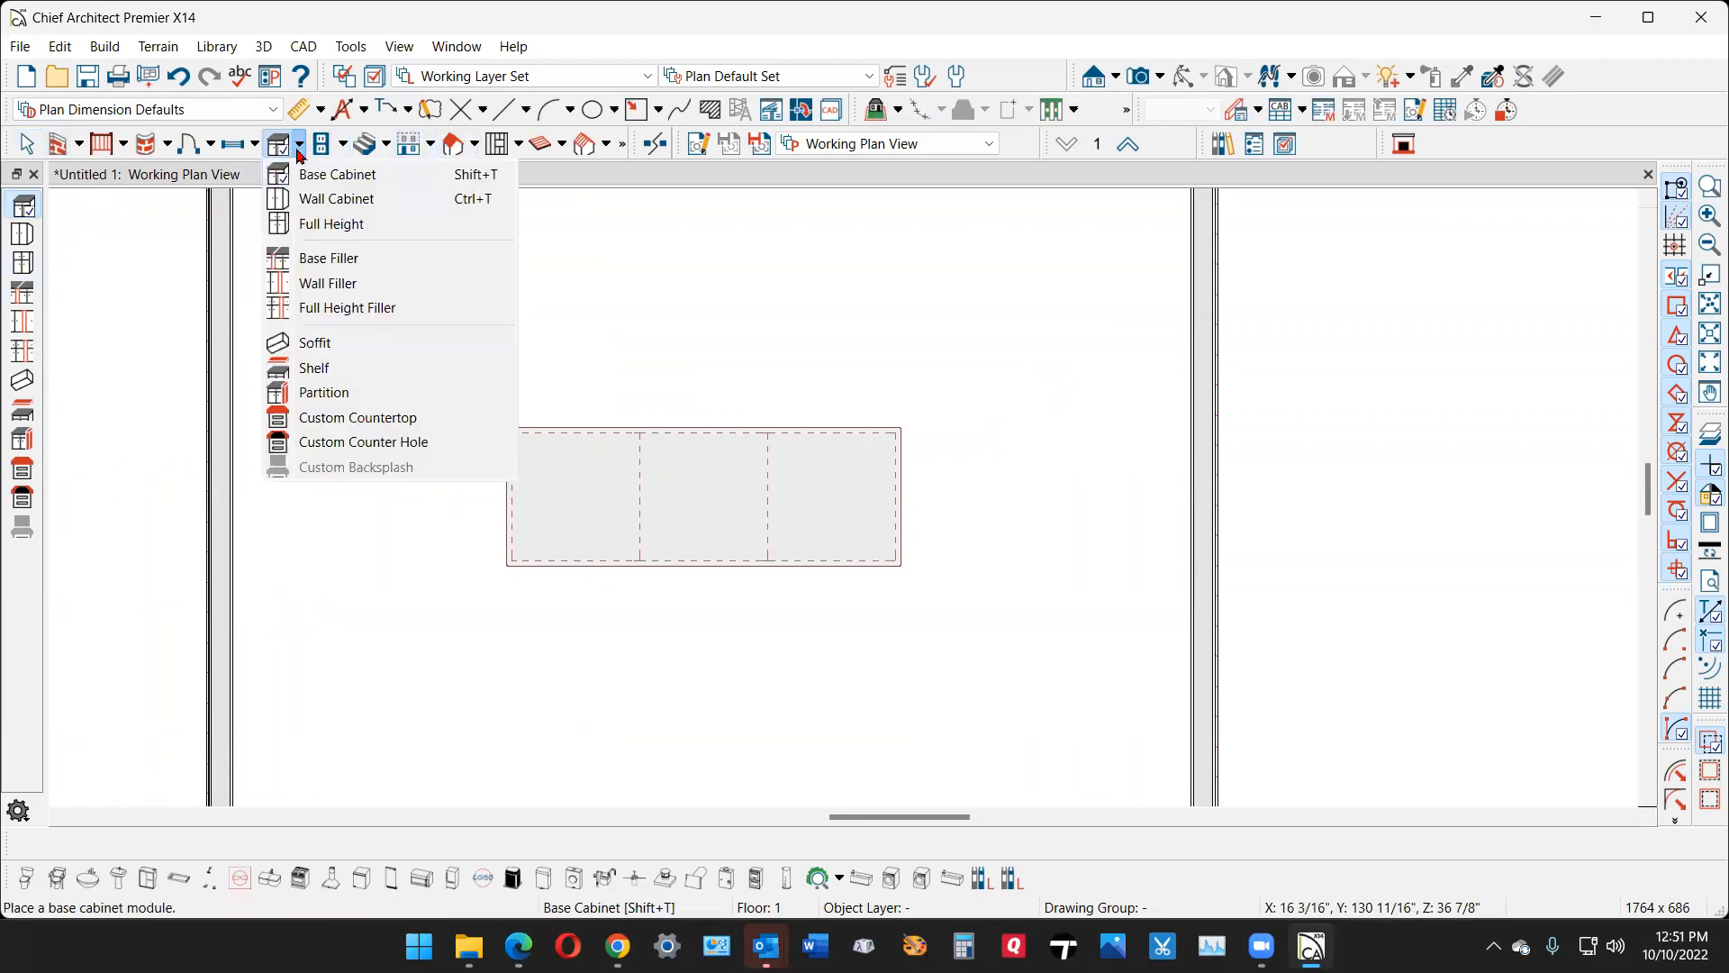
pyautogui.click(359, 418)
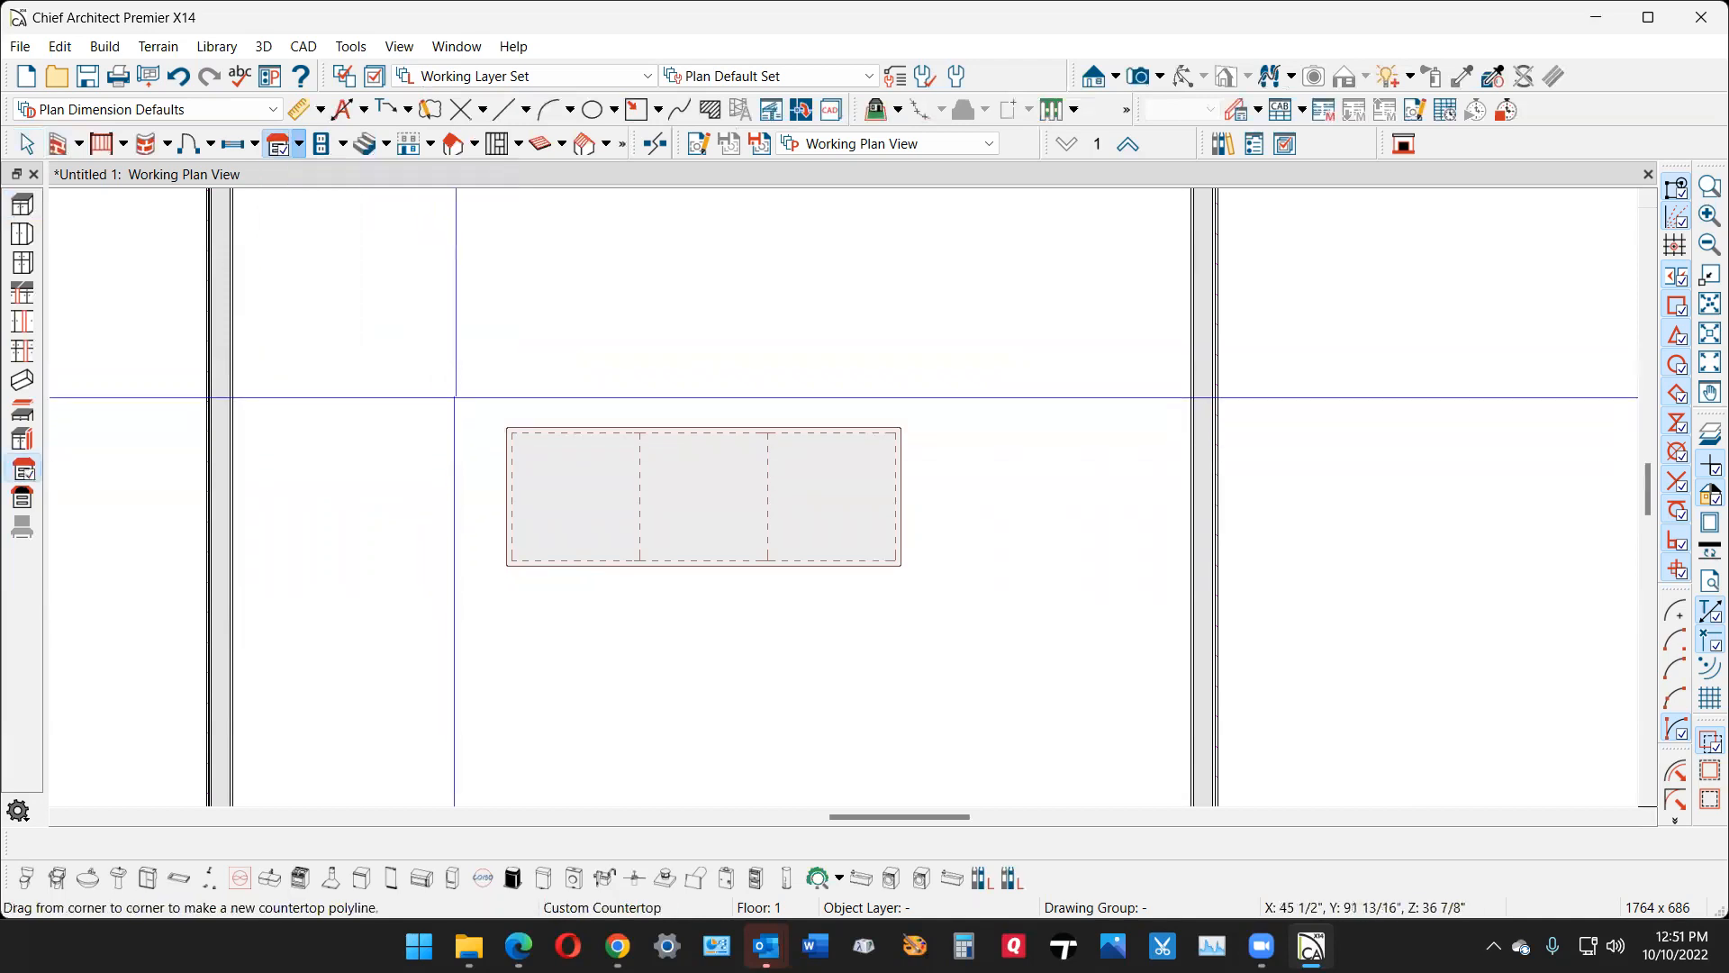
pyautogui.moveTo(484, 425); pyautogui.dragTo(903, 621)
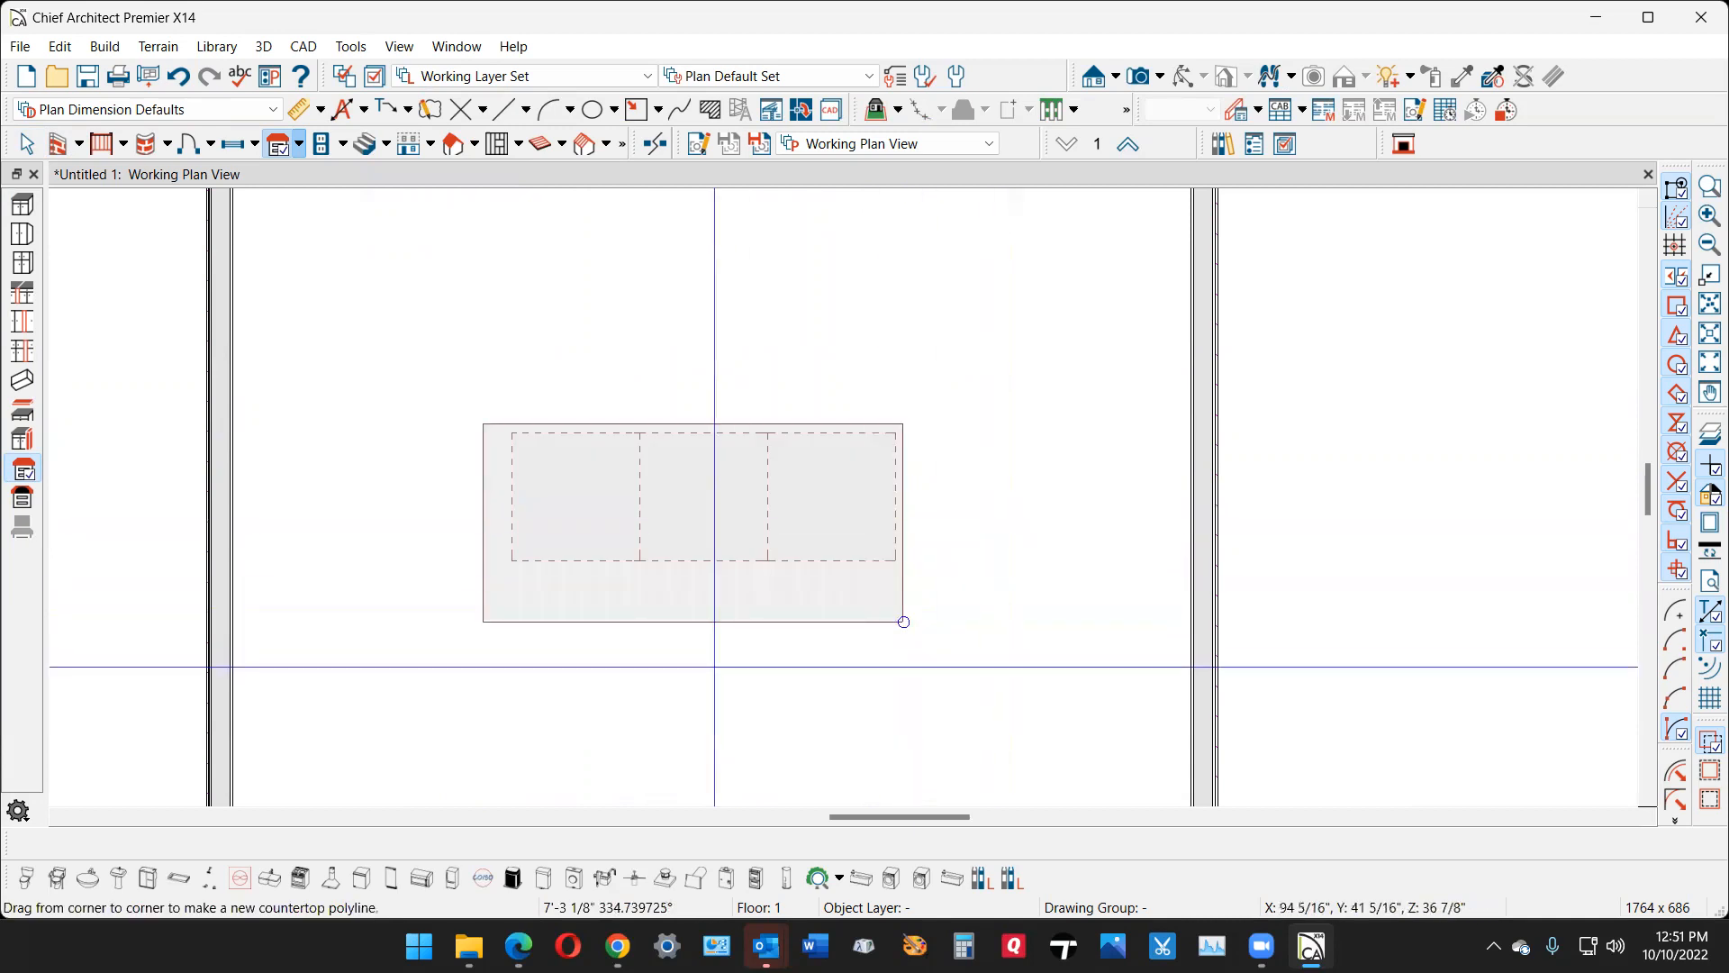
# - Set the countertop's overhang past the left end of the cabinet row to 1"
pyautogui.scroll(2, 716, 644)
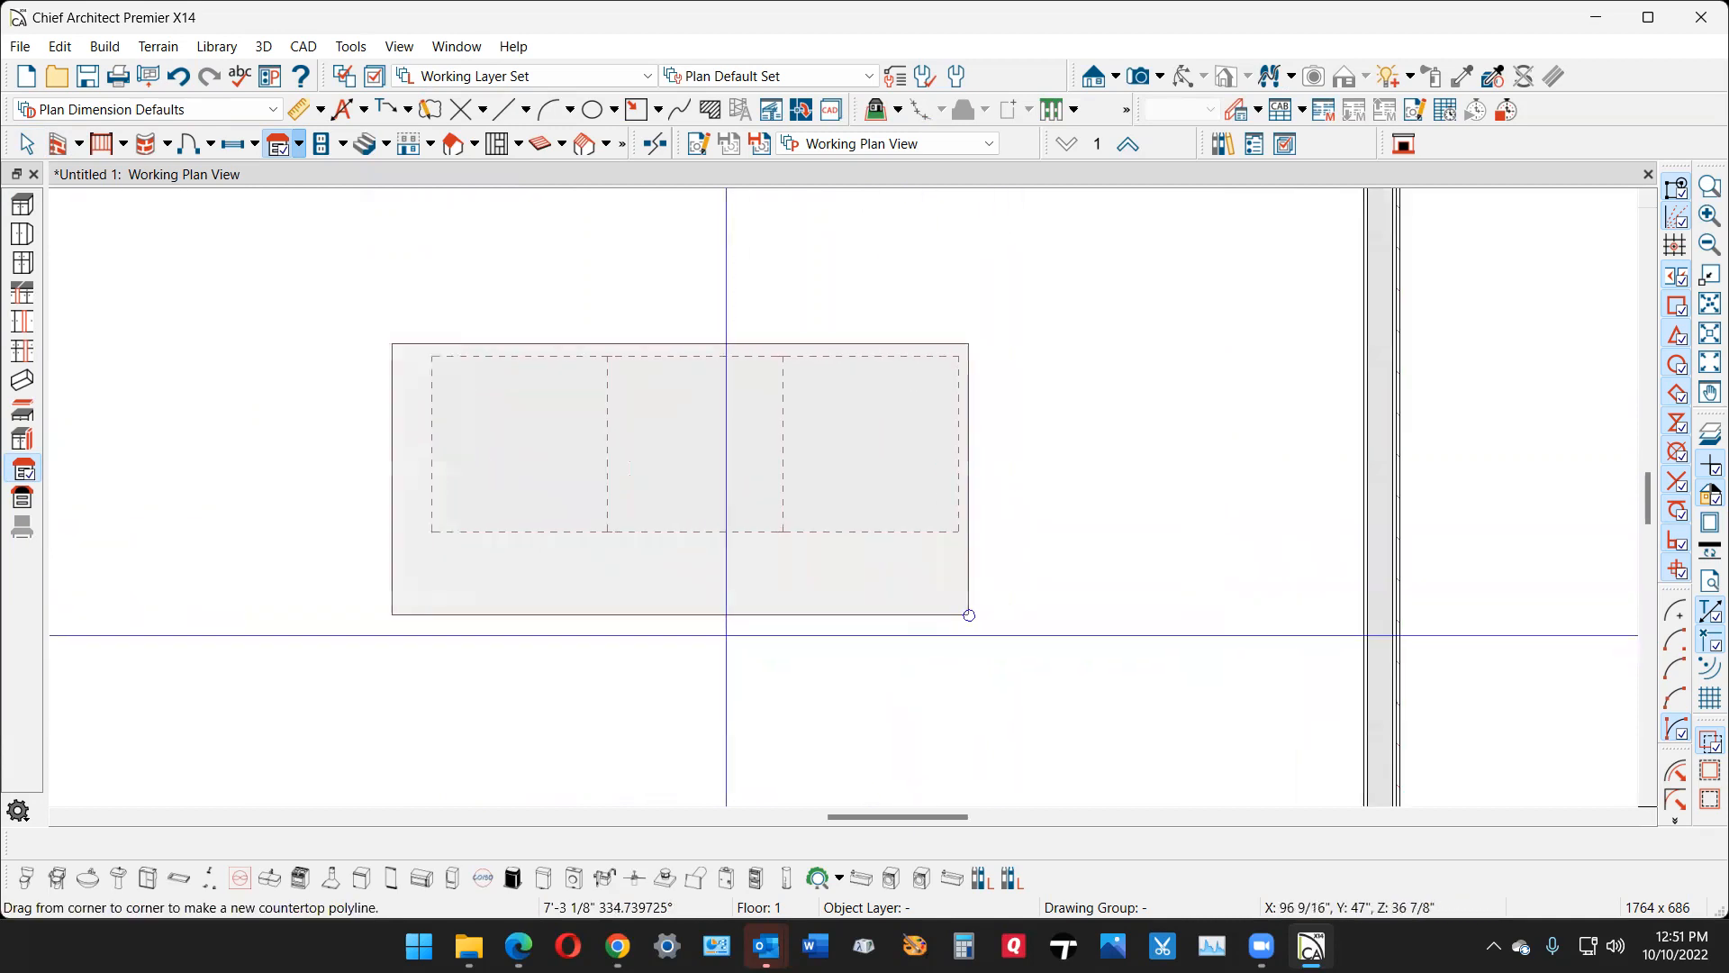
pyautogui.click(396, 463)
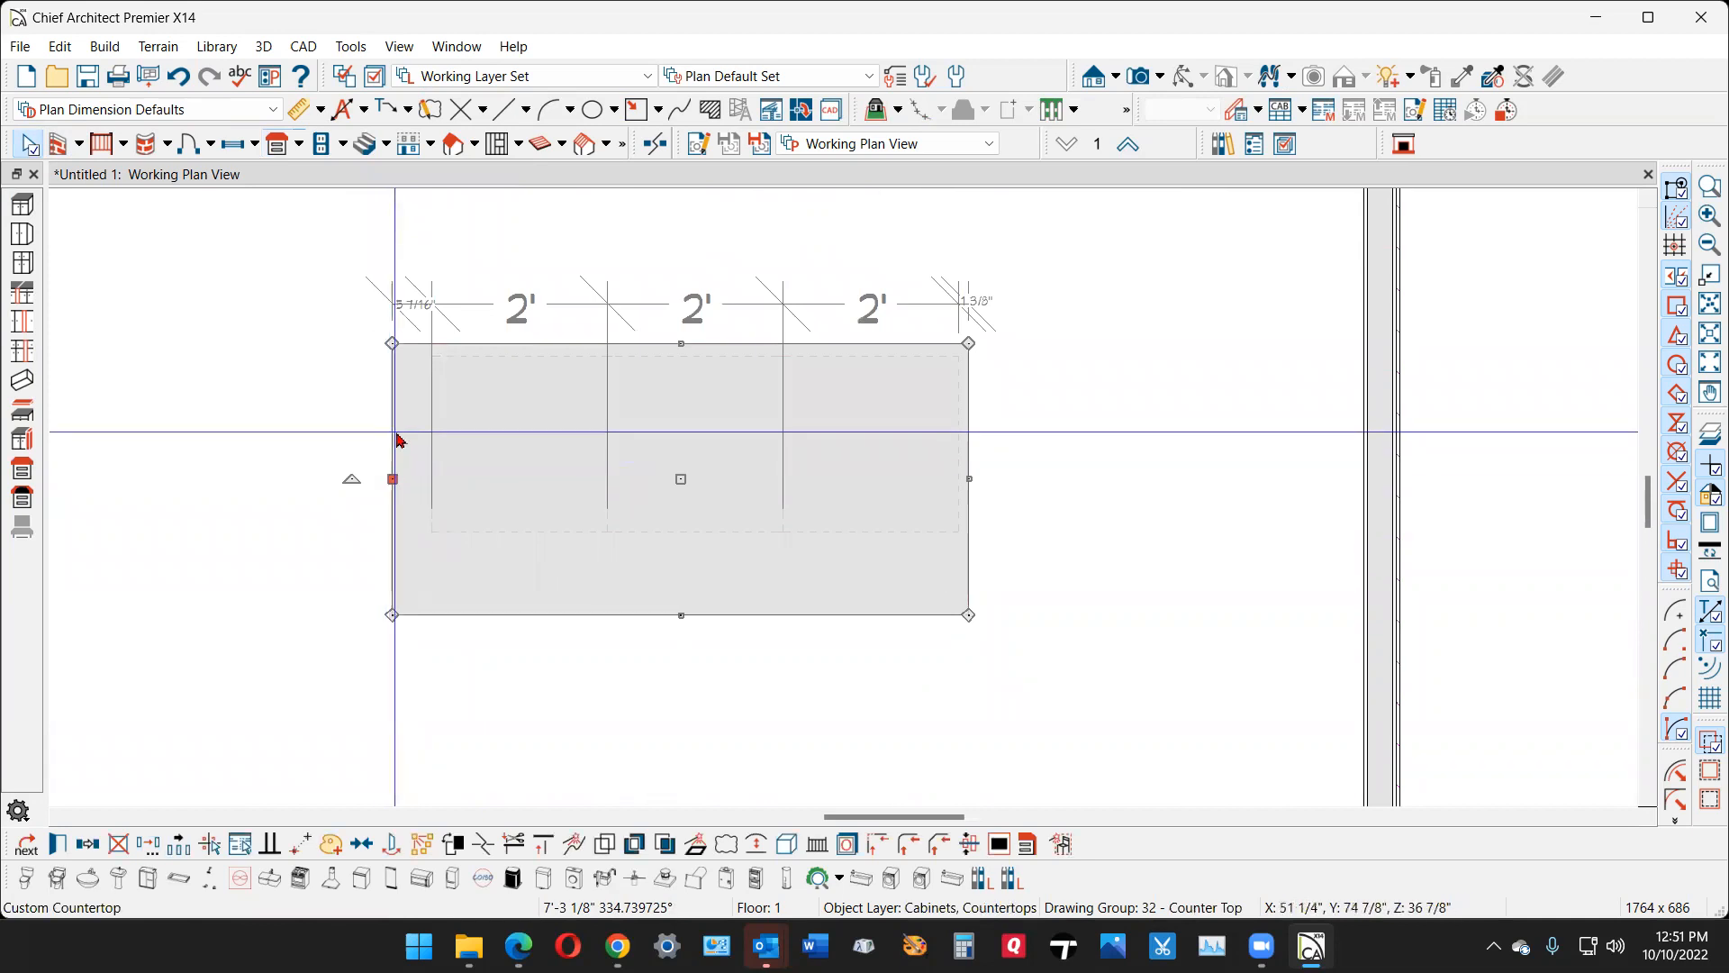
pyautogui.scroll(2, 396, 415)
pyautogui.click(424, 254)
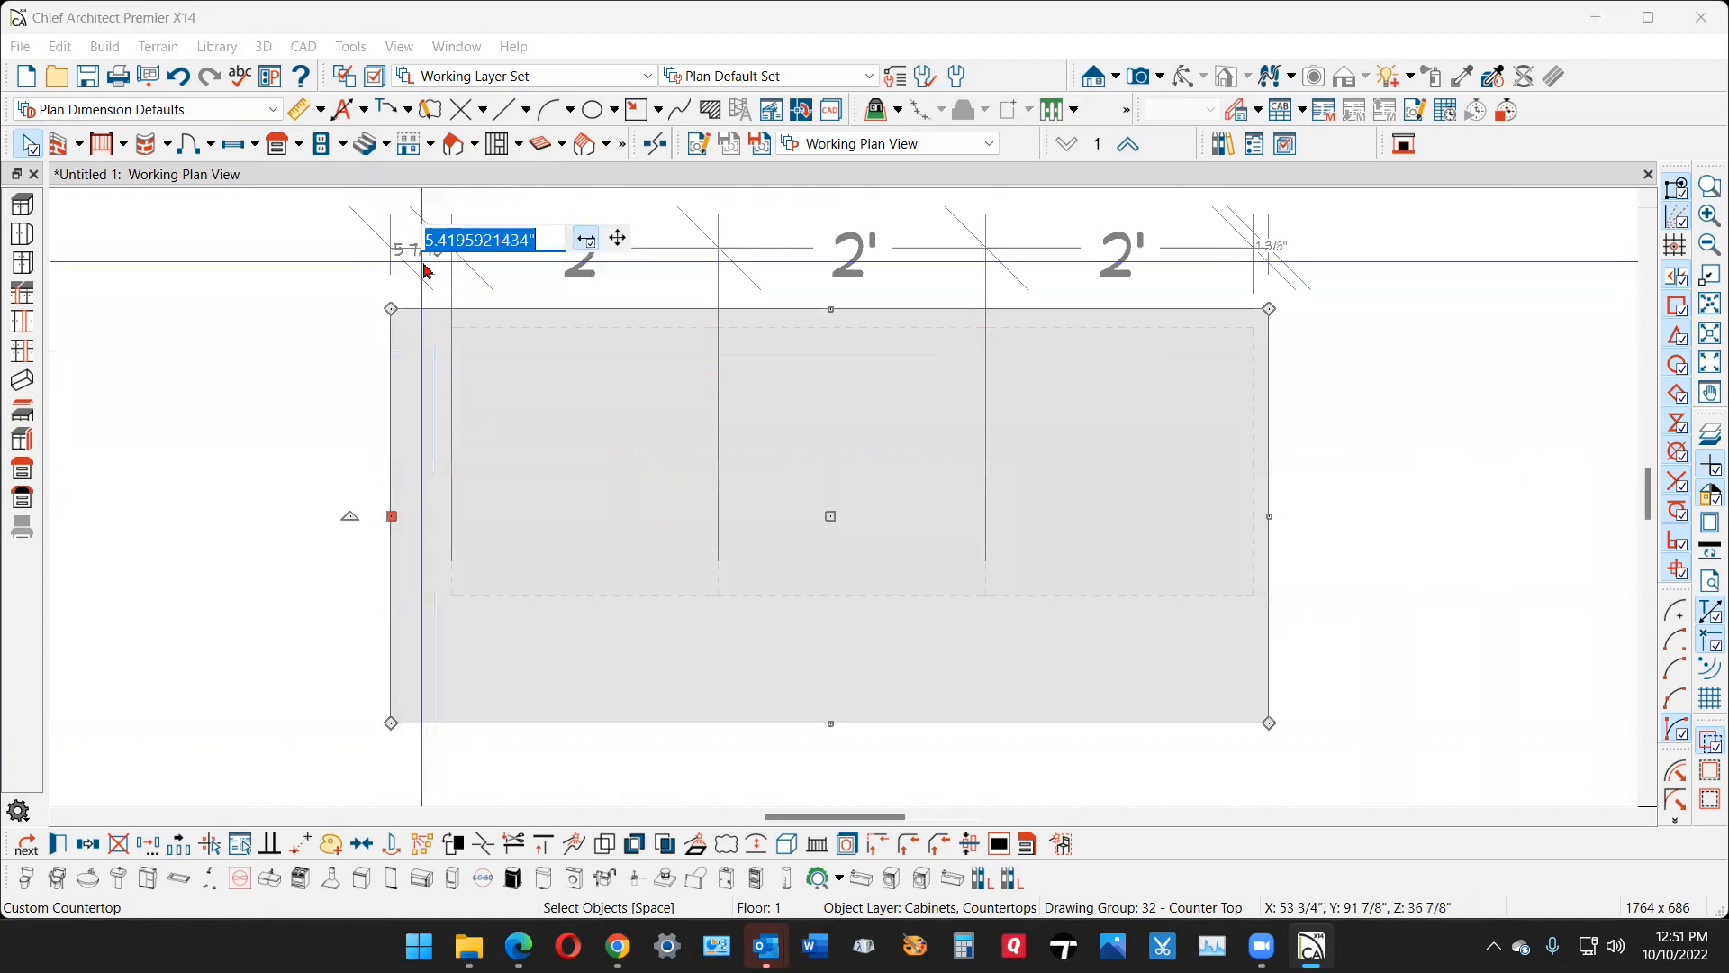
pyautogui.write('1')
pyautogui.press('Return')
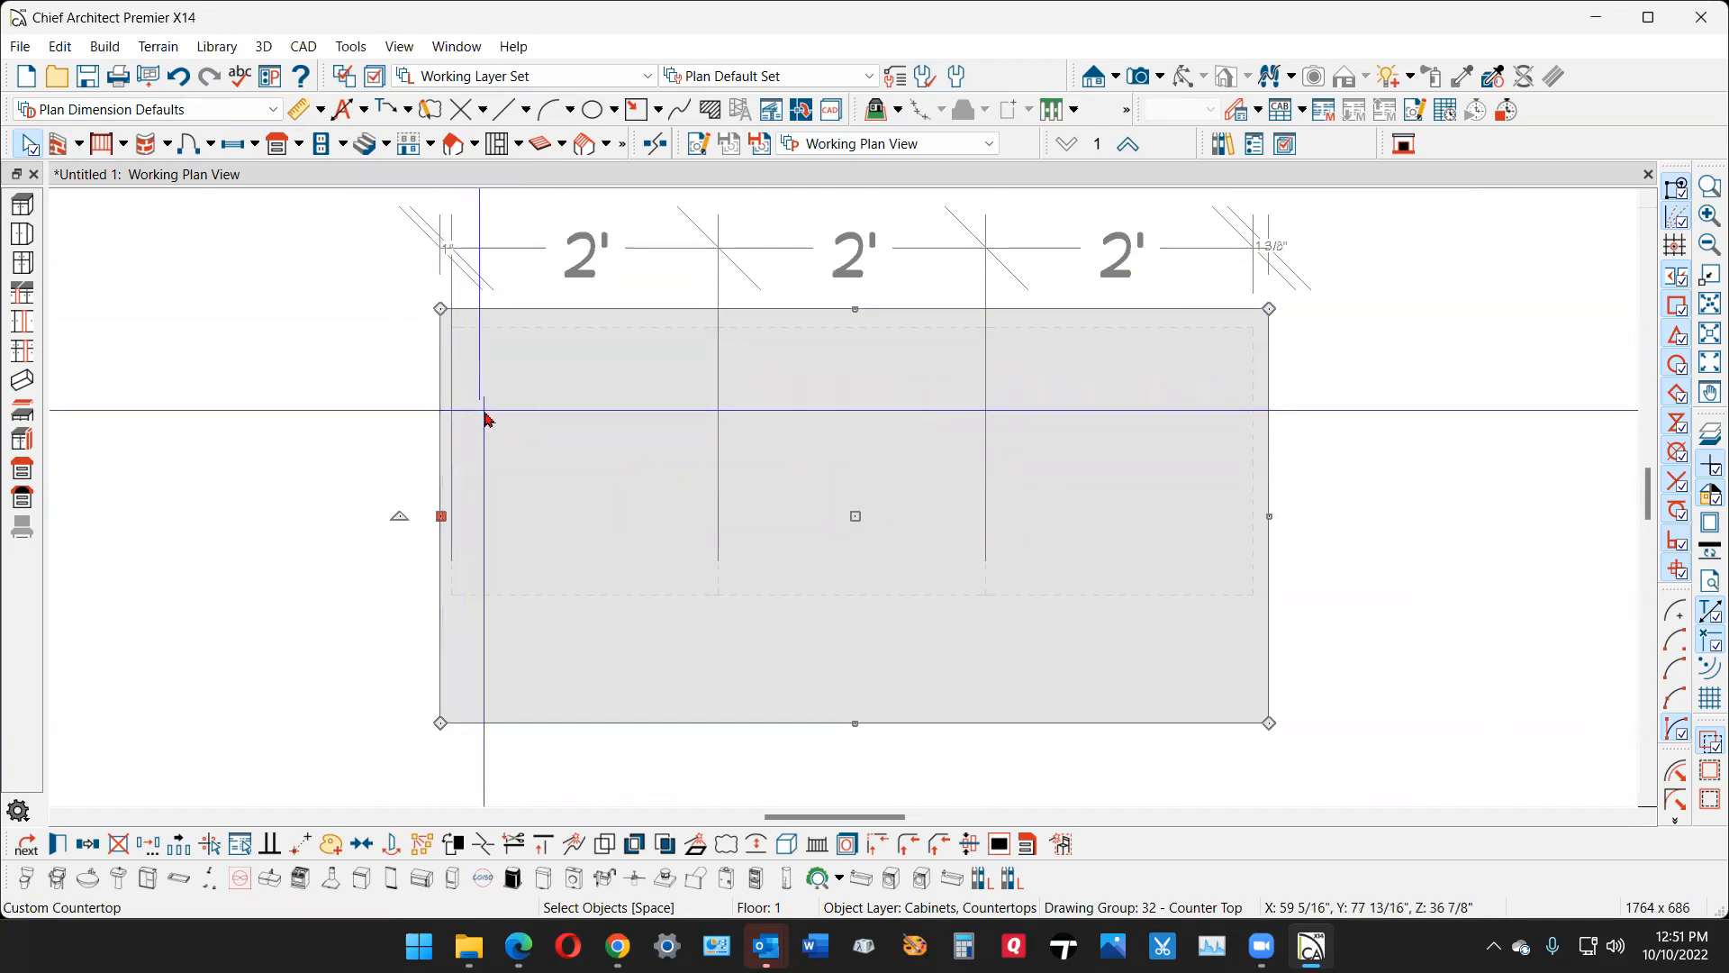
pyautogui.scroll(-2, 483, 417)
pyautogui.press('Escape')
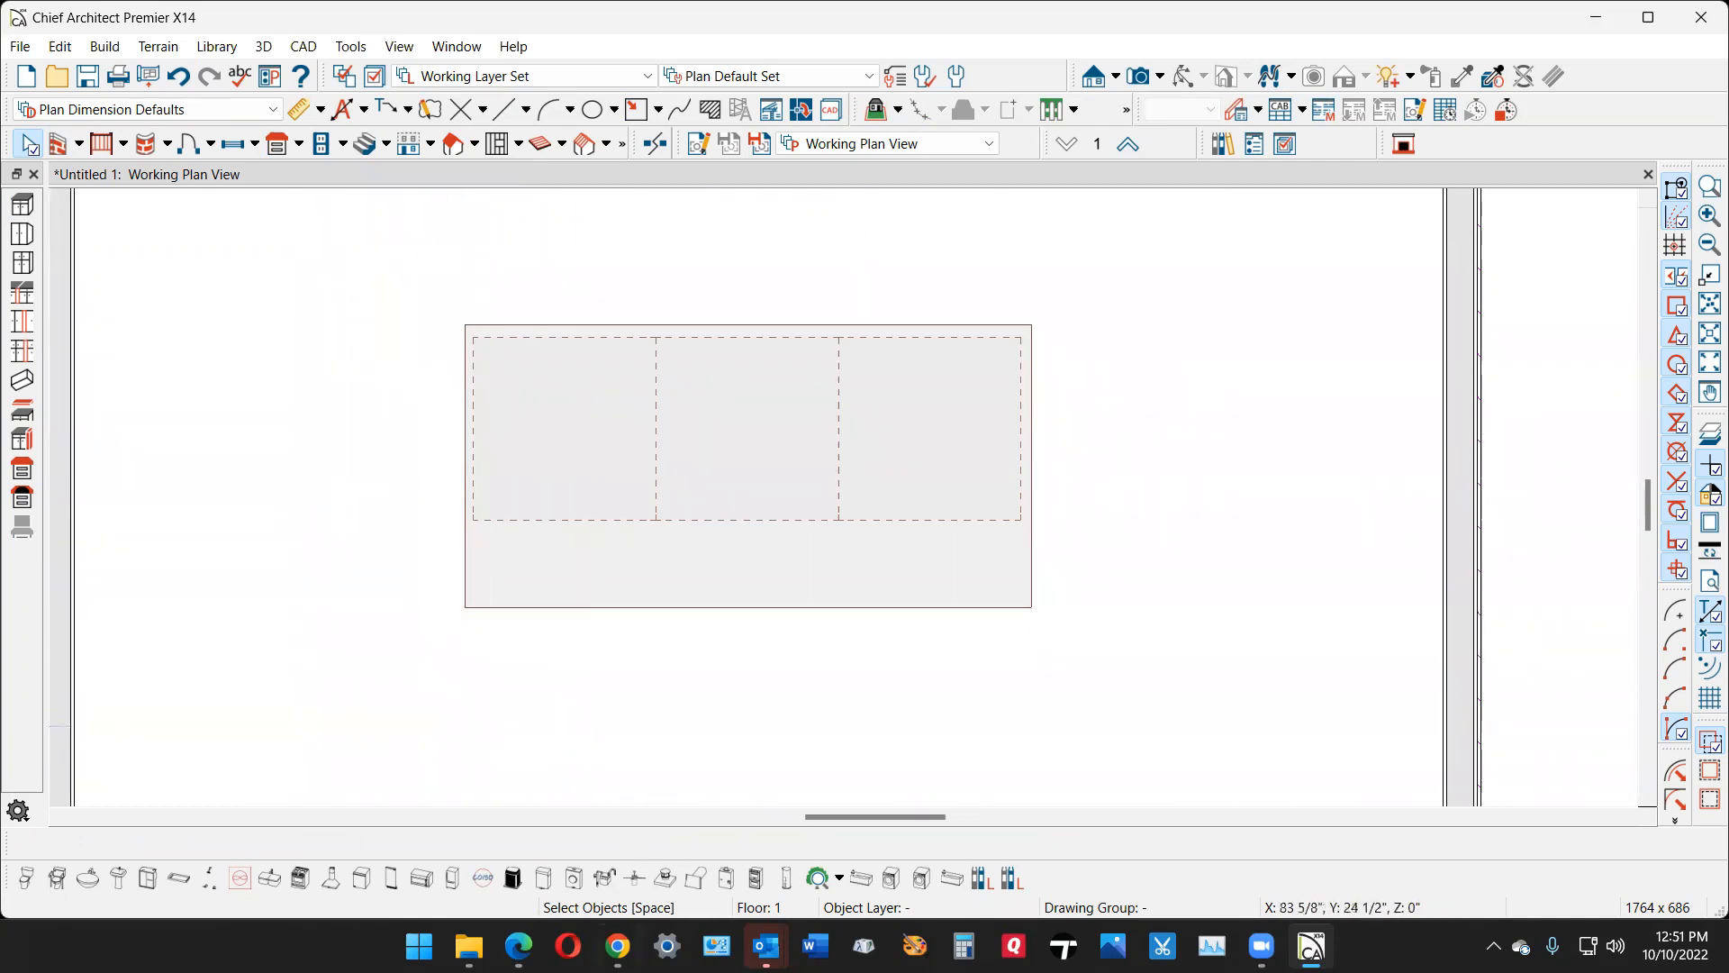
# - Switch to Chrome and examine the curved island countertop drawing in the Facebook post, returning to Chief Architect when done
pyautogui.click(618, 946)
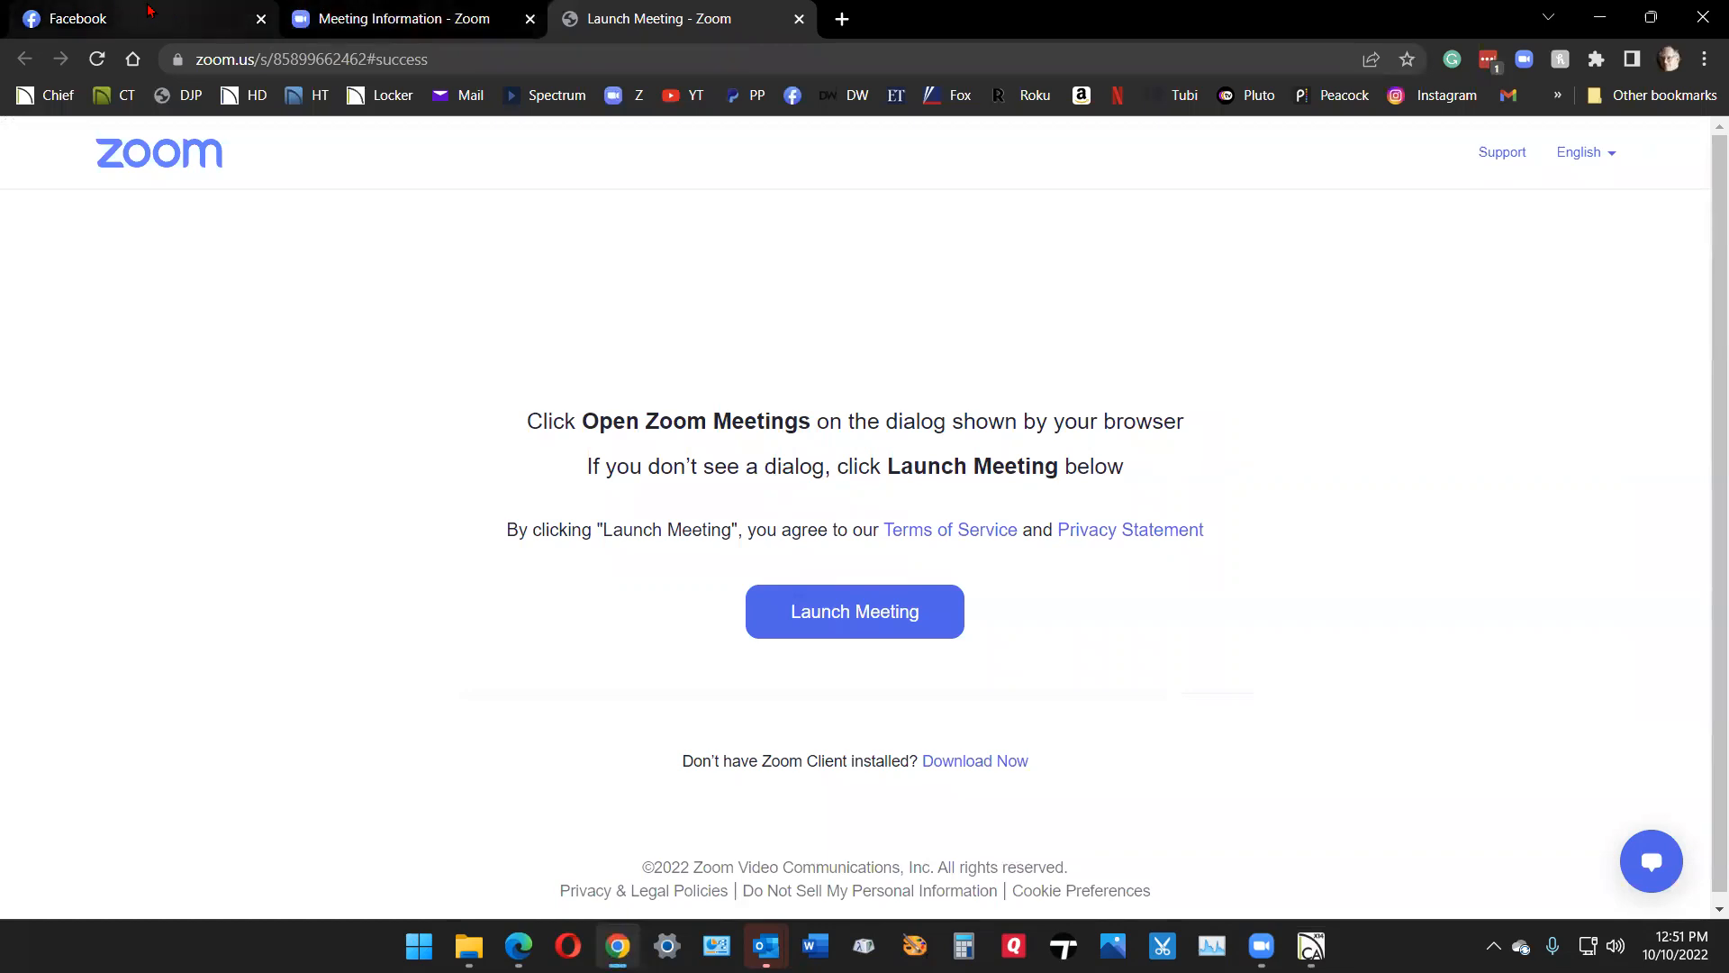
pyautogui.click(181, 18)
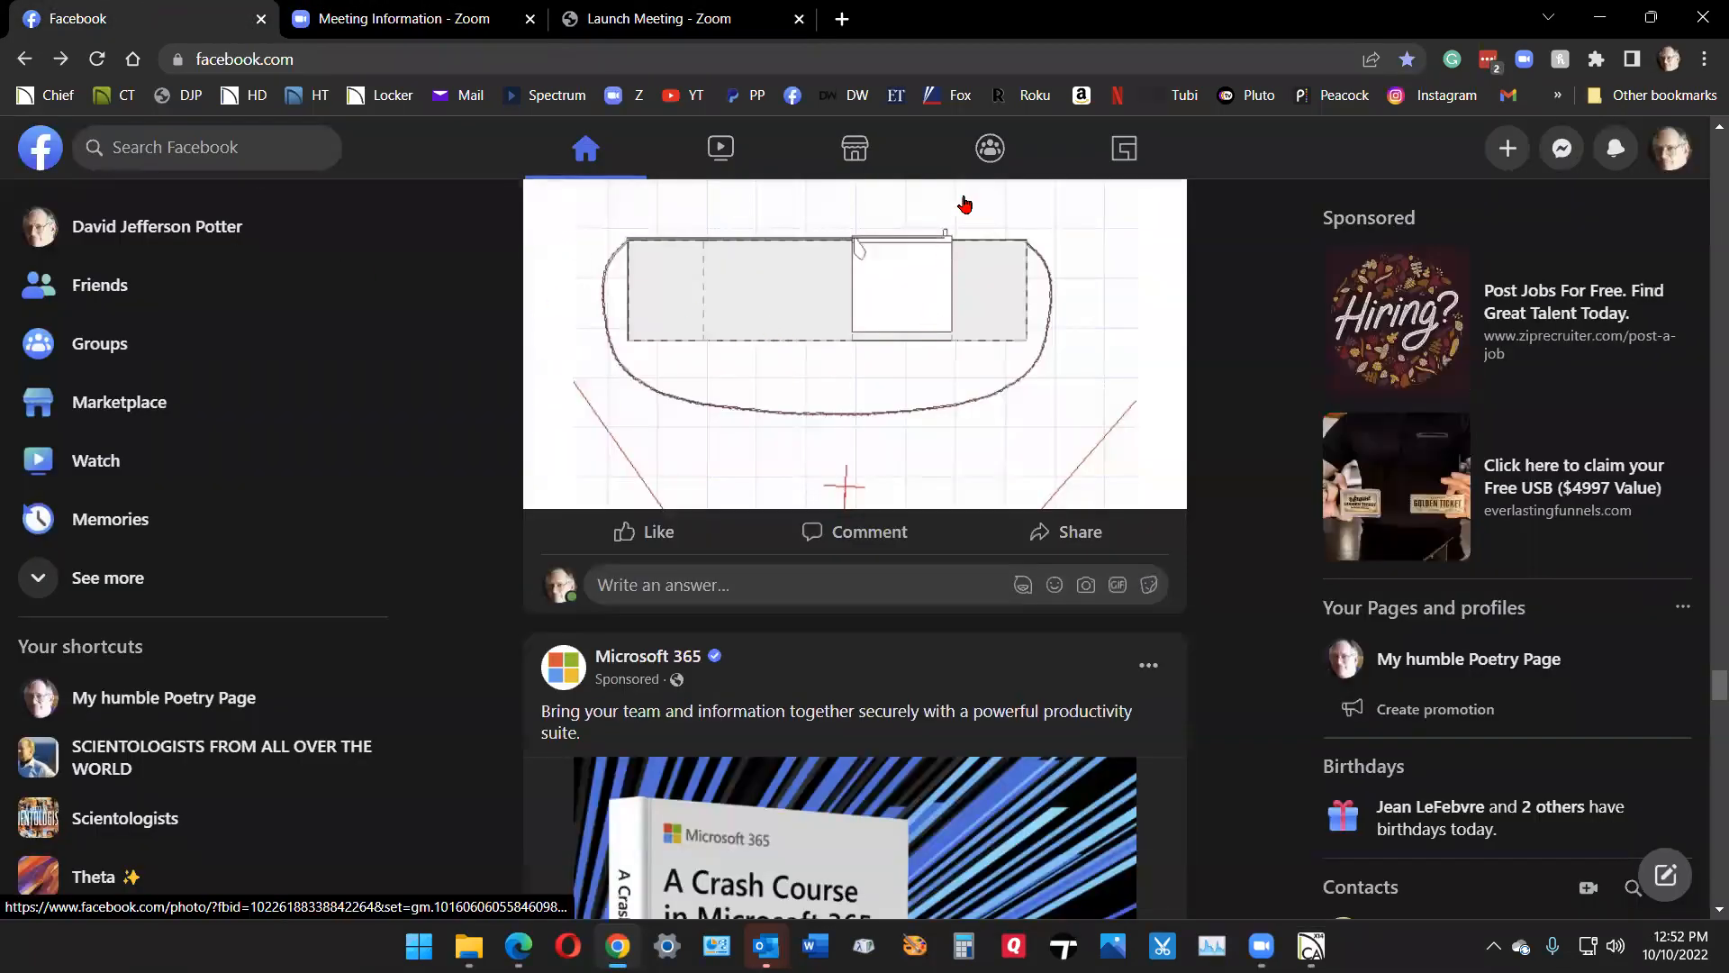
pyautogui.click(1600, 15)
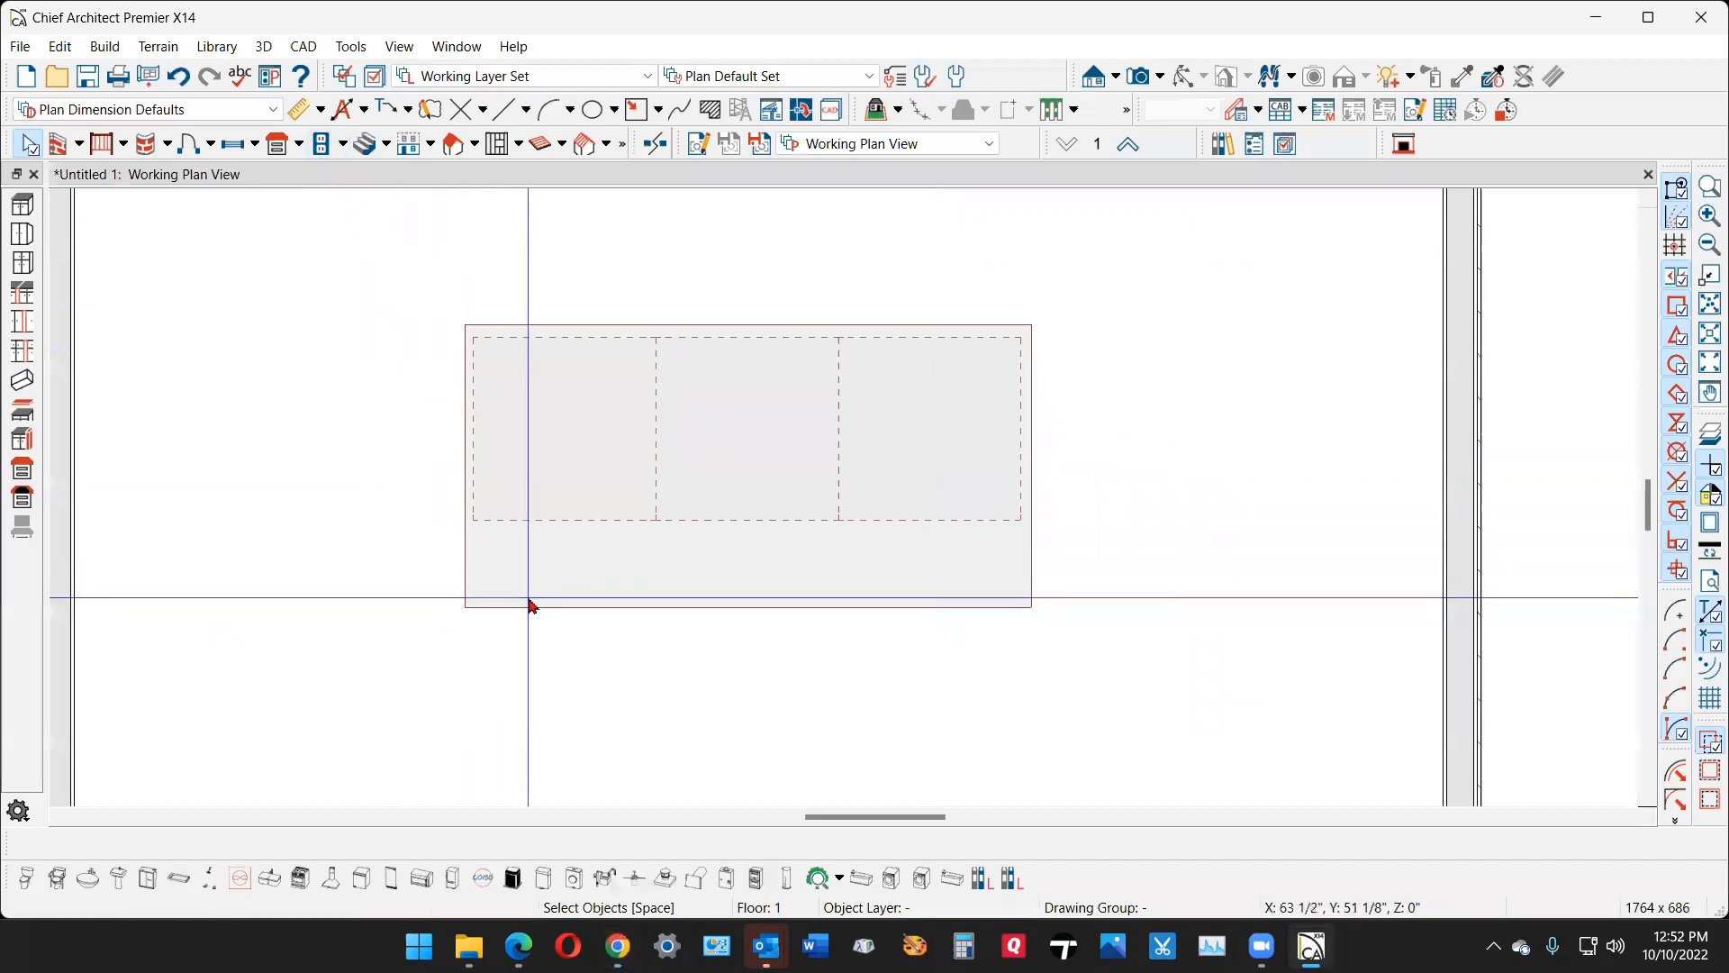
# - Float the edit tools near the countertop and add matching break points partway along its left and right edges
pyautogui.click(462, 580)
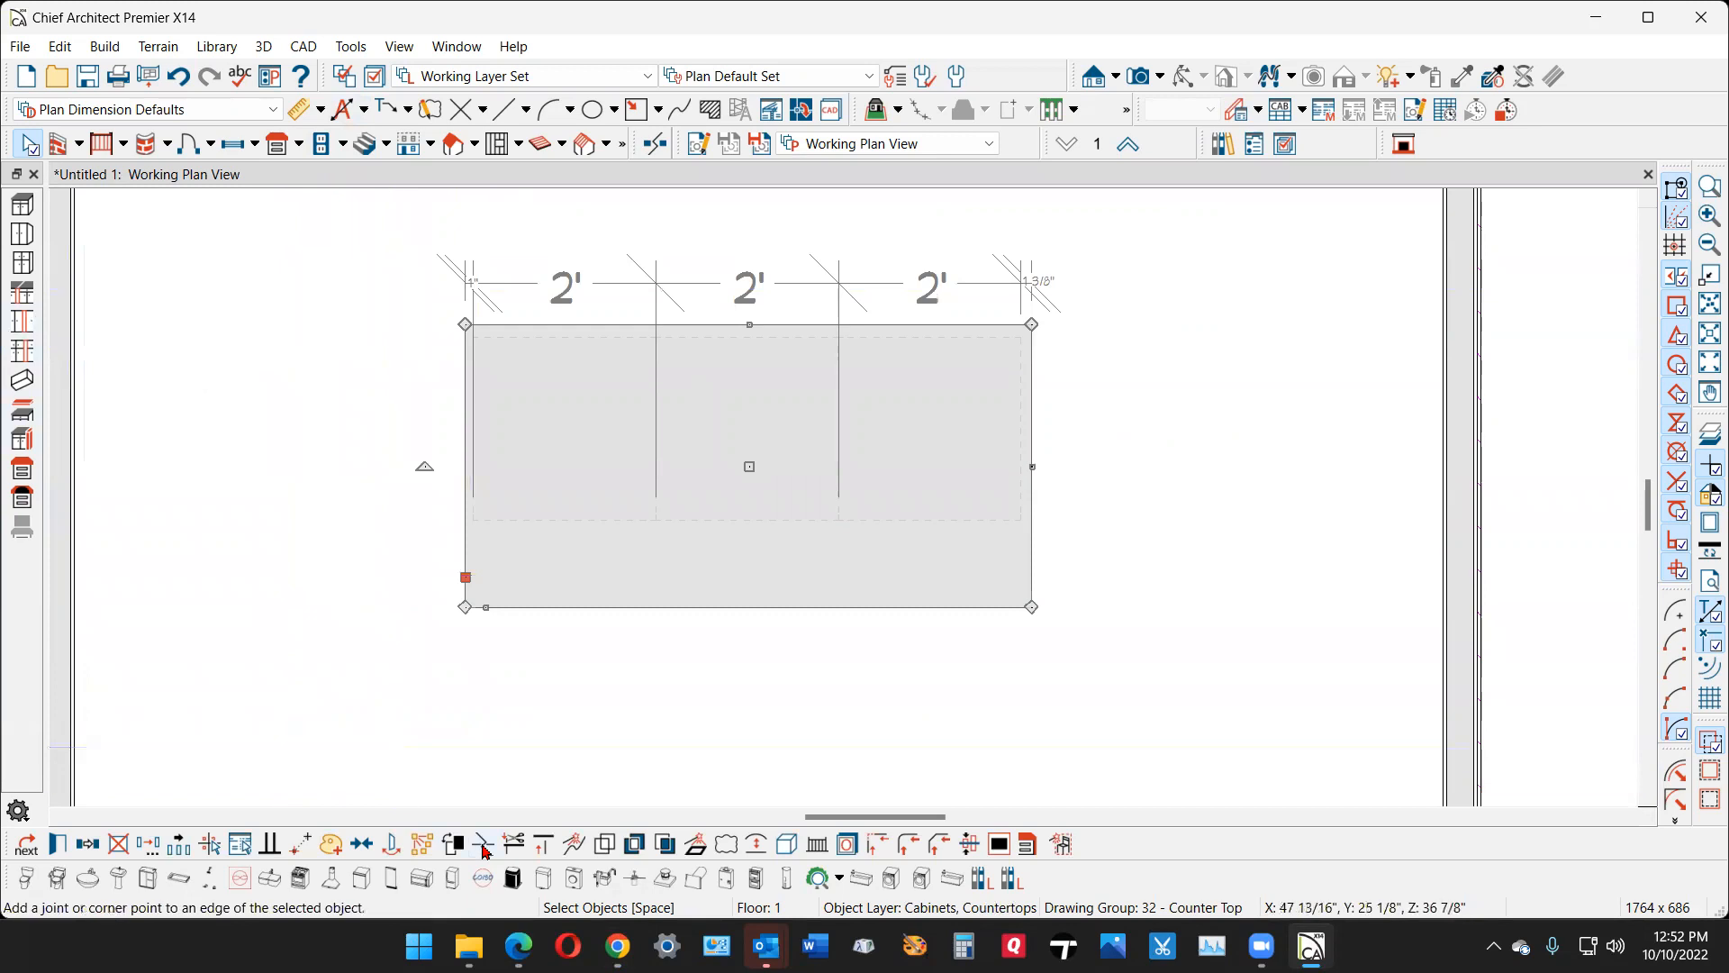
pyautogui.moveTo(176, 832); pyautogui.dragTo(310, 717)
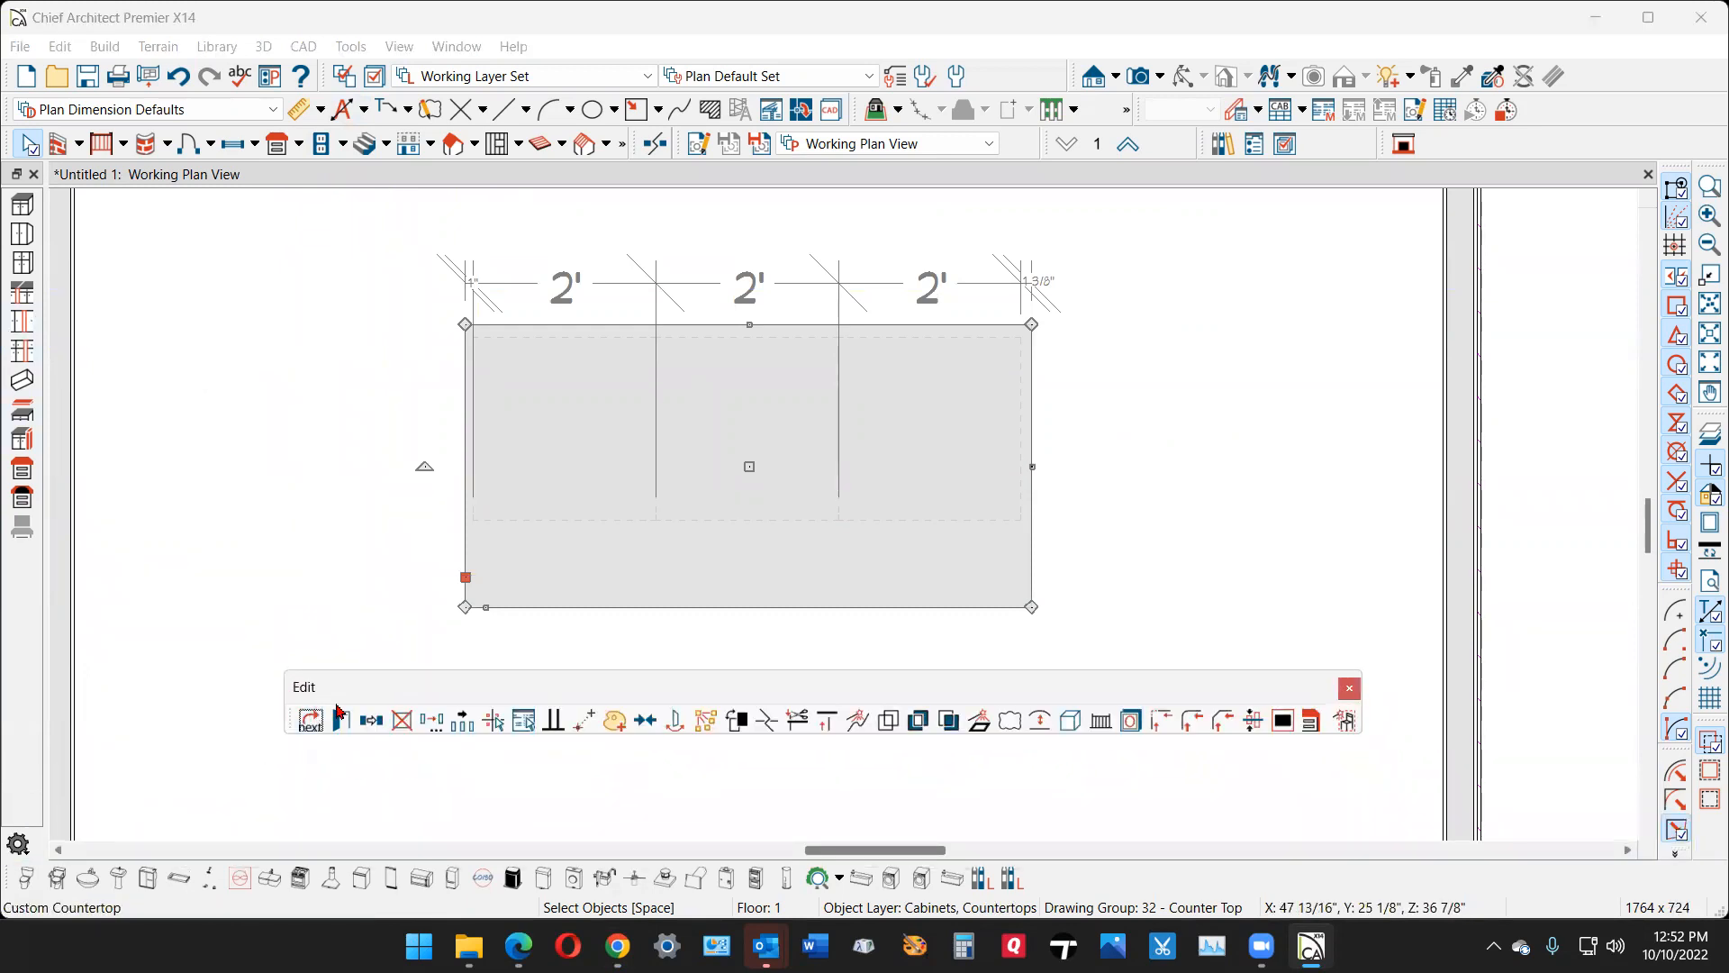
pyautogui.click(770, 728)
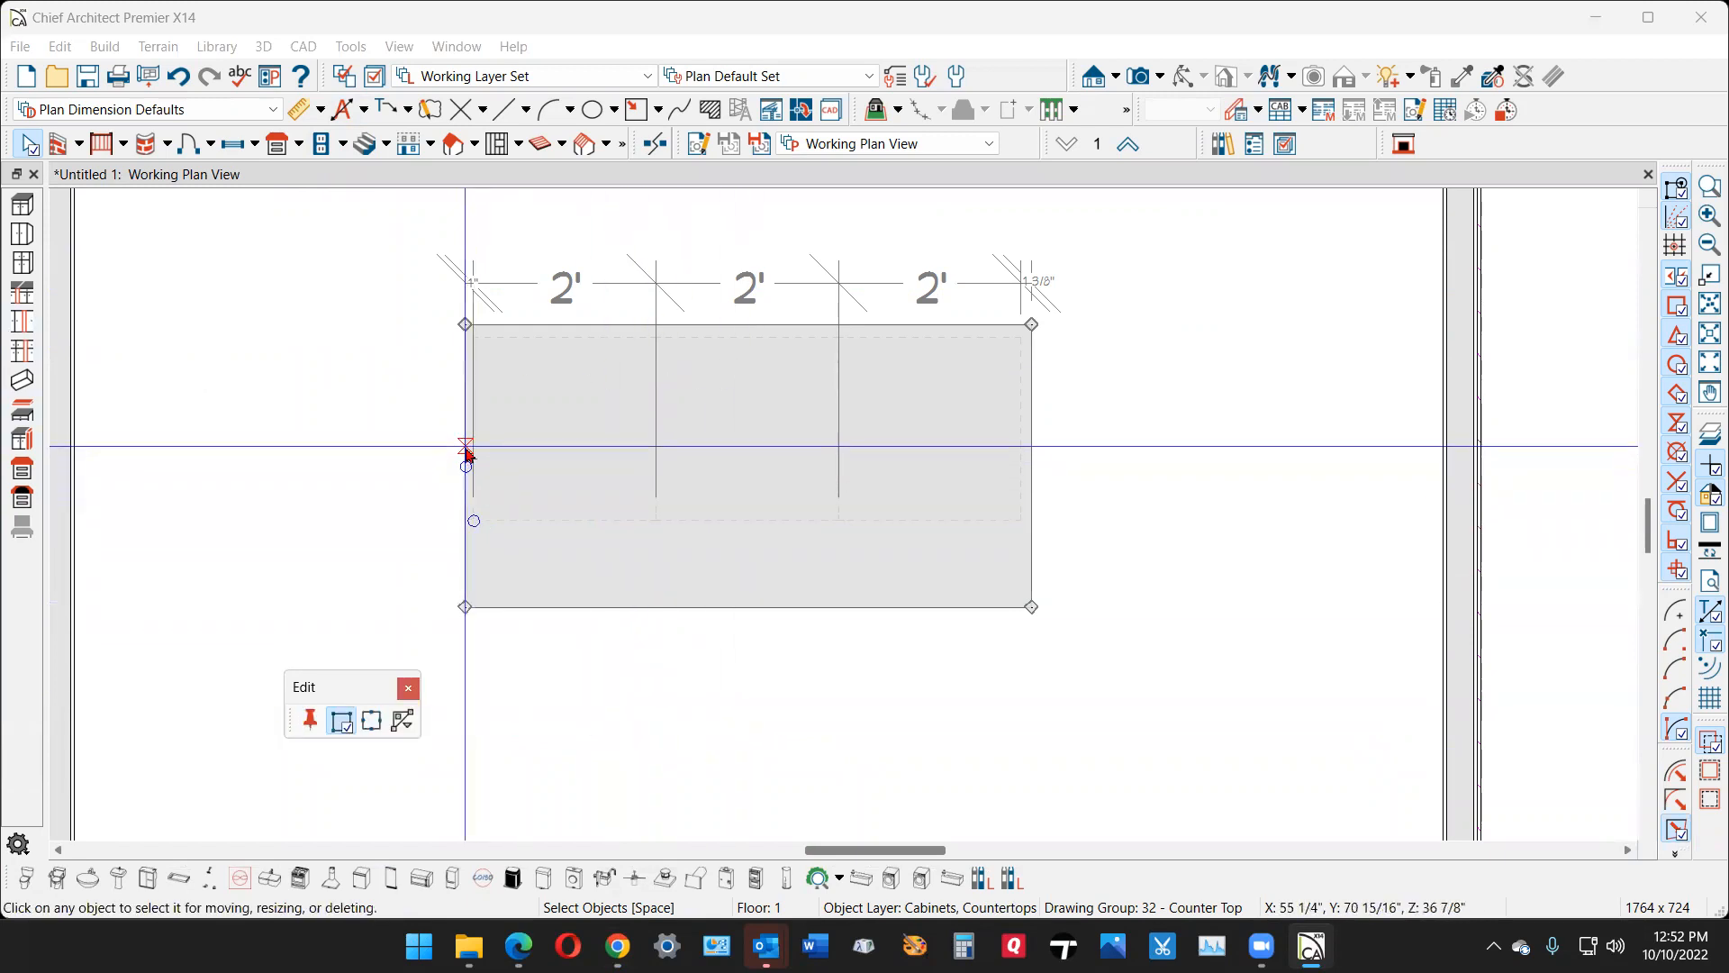
pyautogui.click(466, 448)
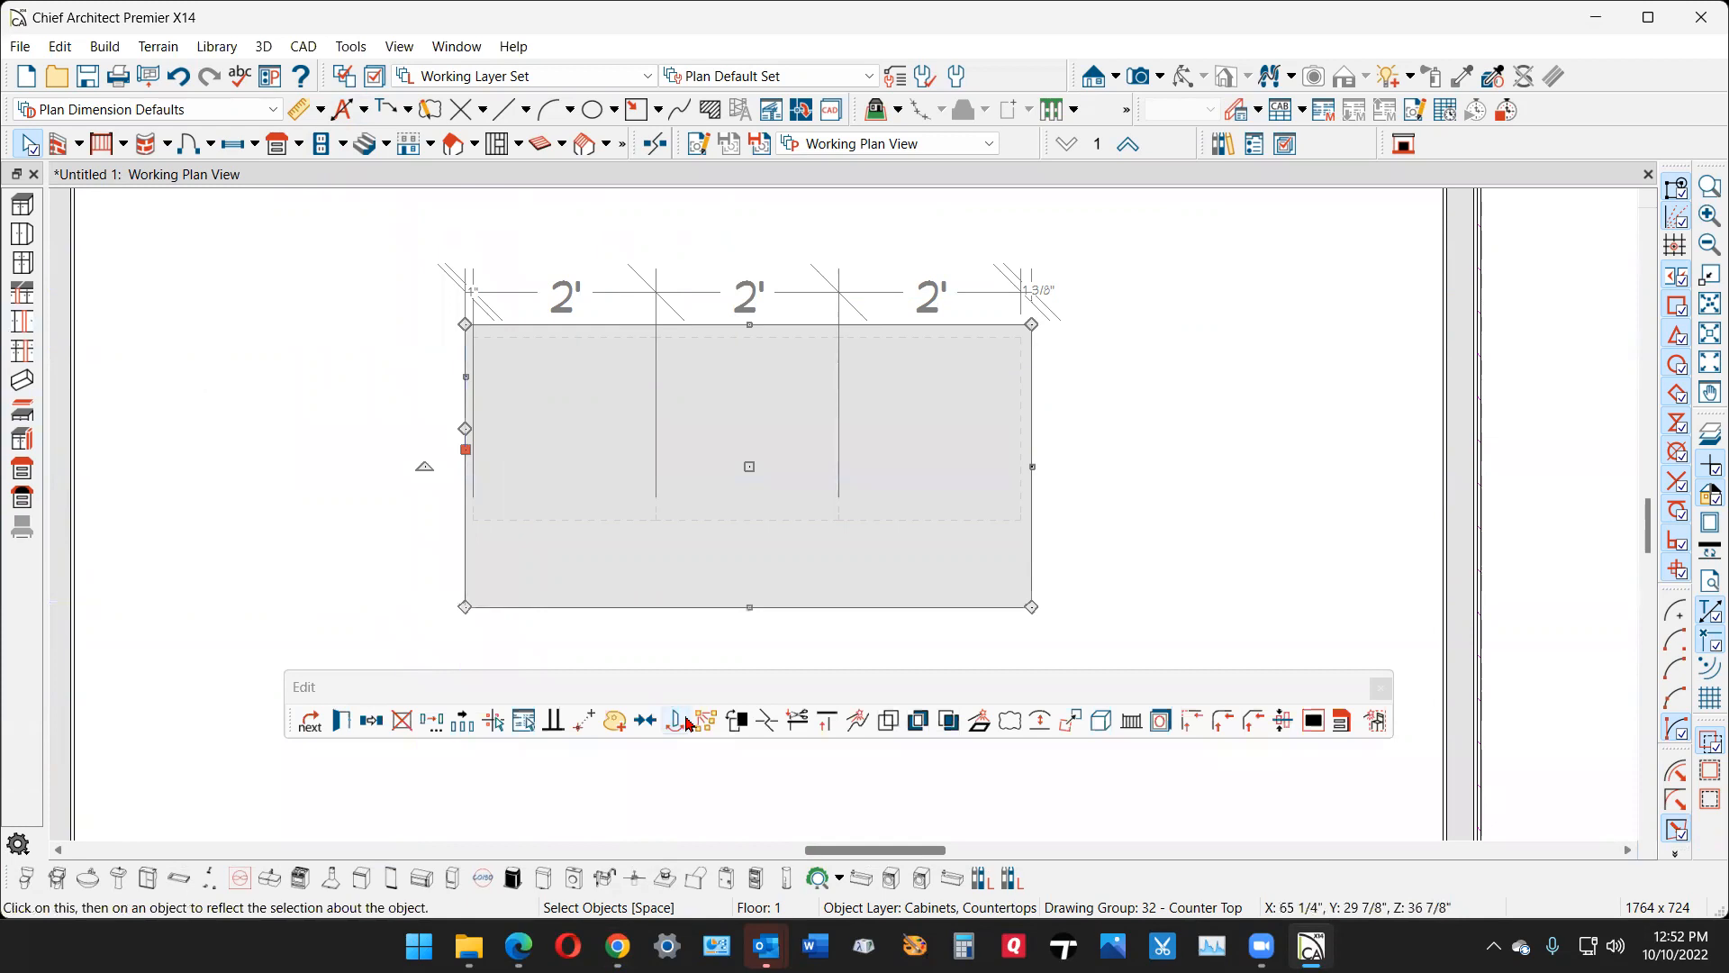
pyautogui.click(764, 726)
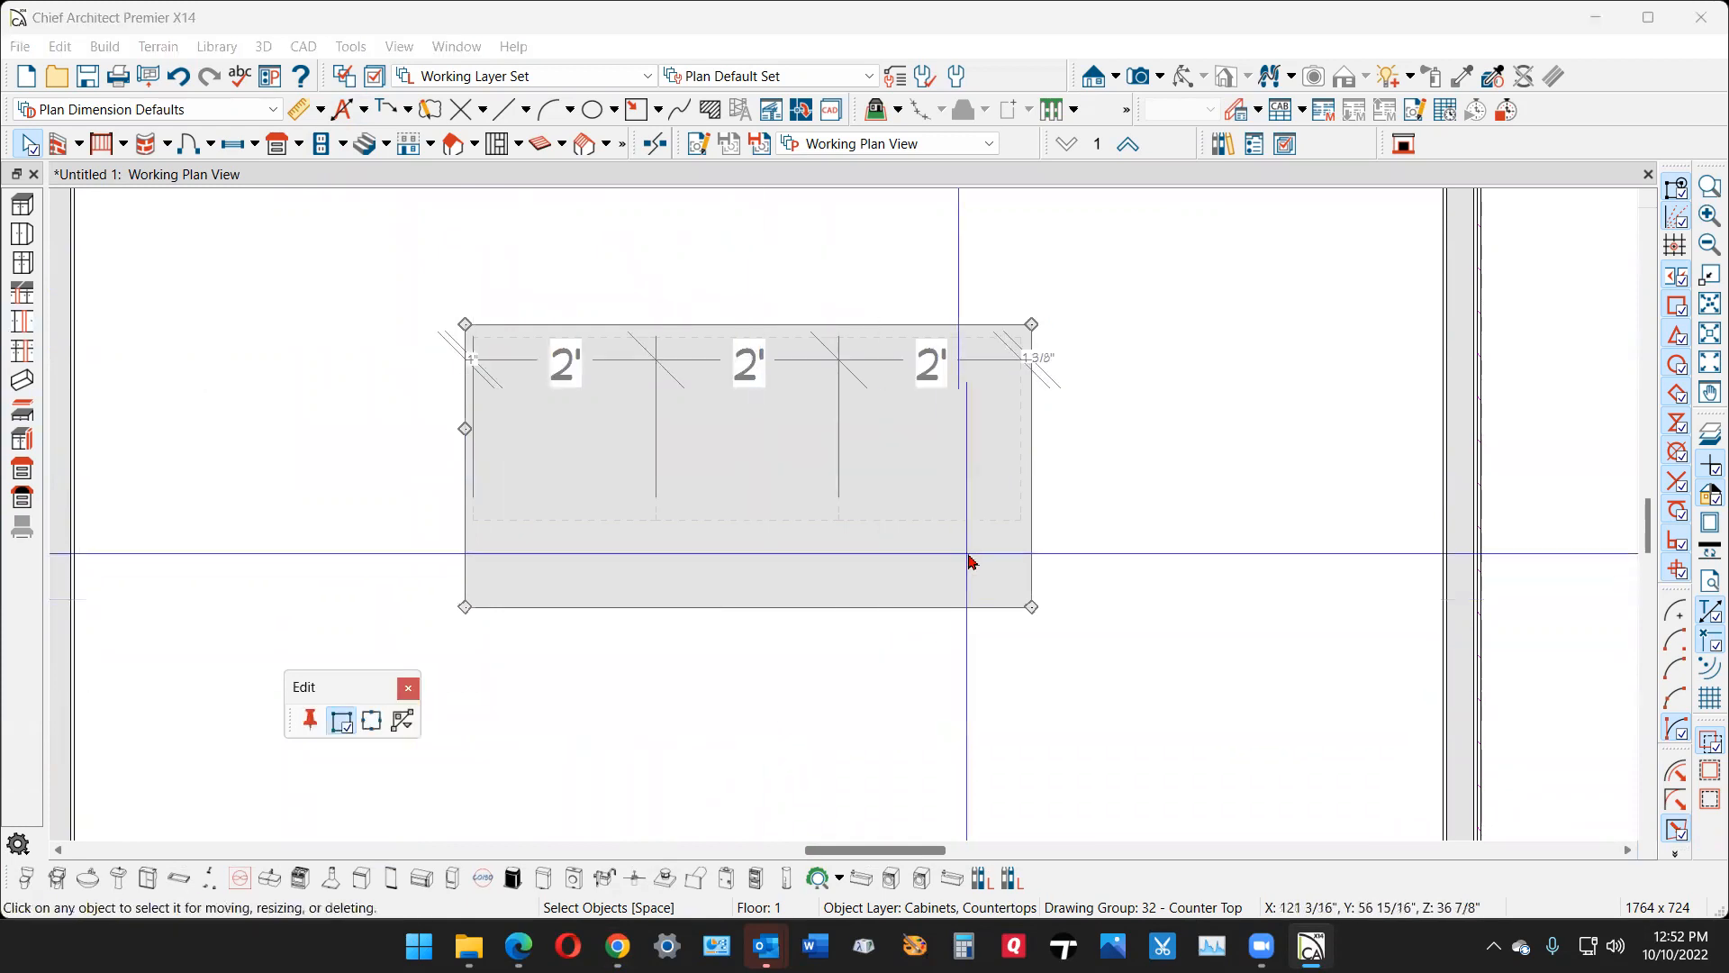
pyautogui.click(1032, 410)
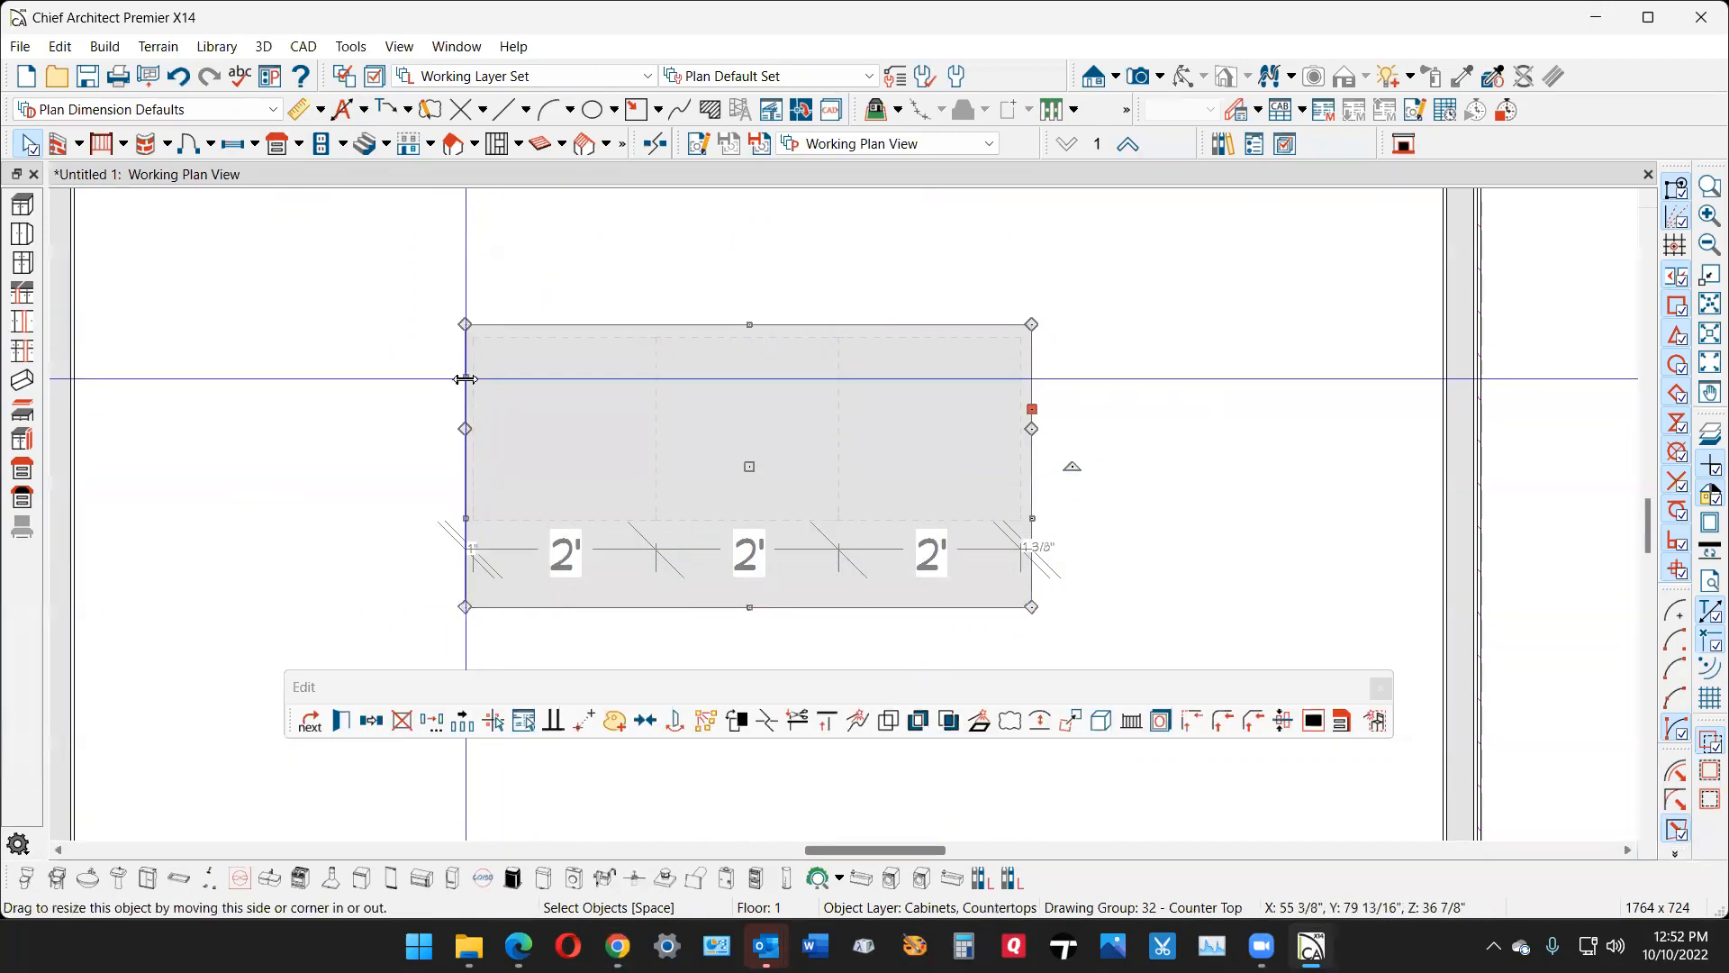
# - Convert the upper segments of the countertop's left and right edges into arcs bulging outward
pyautogui.click(465, 377)
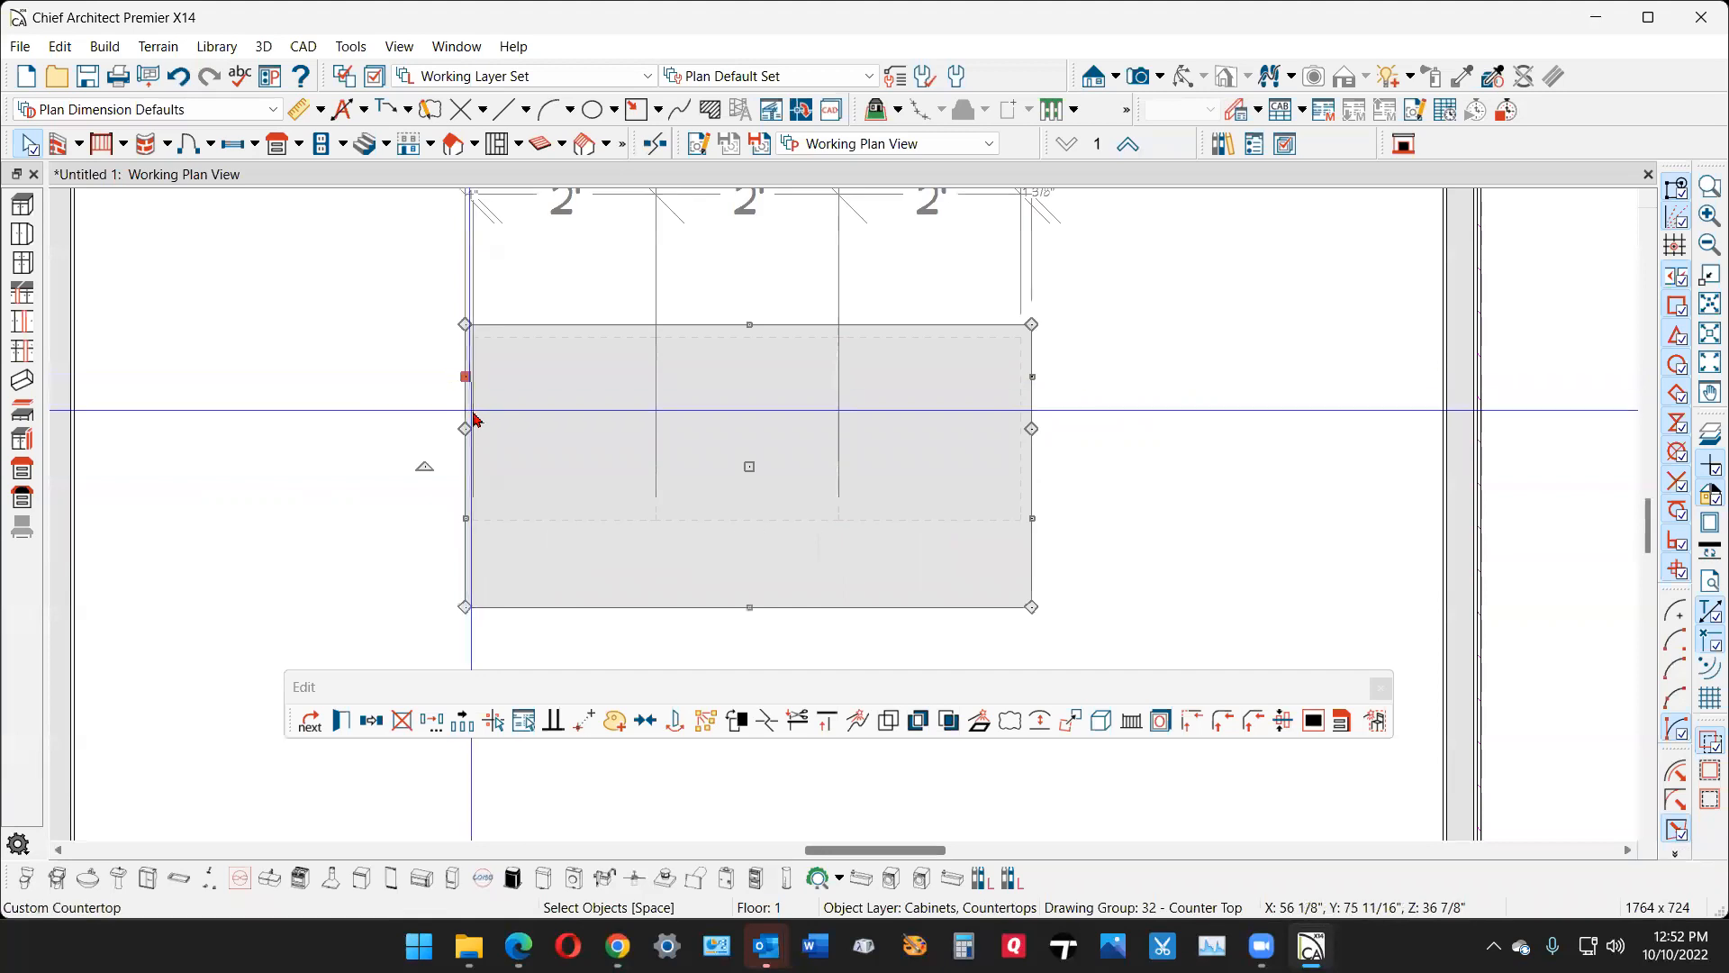
pyautogui.click(1041, 722)
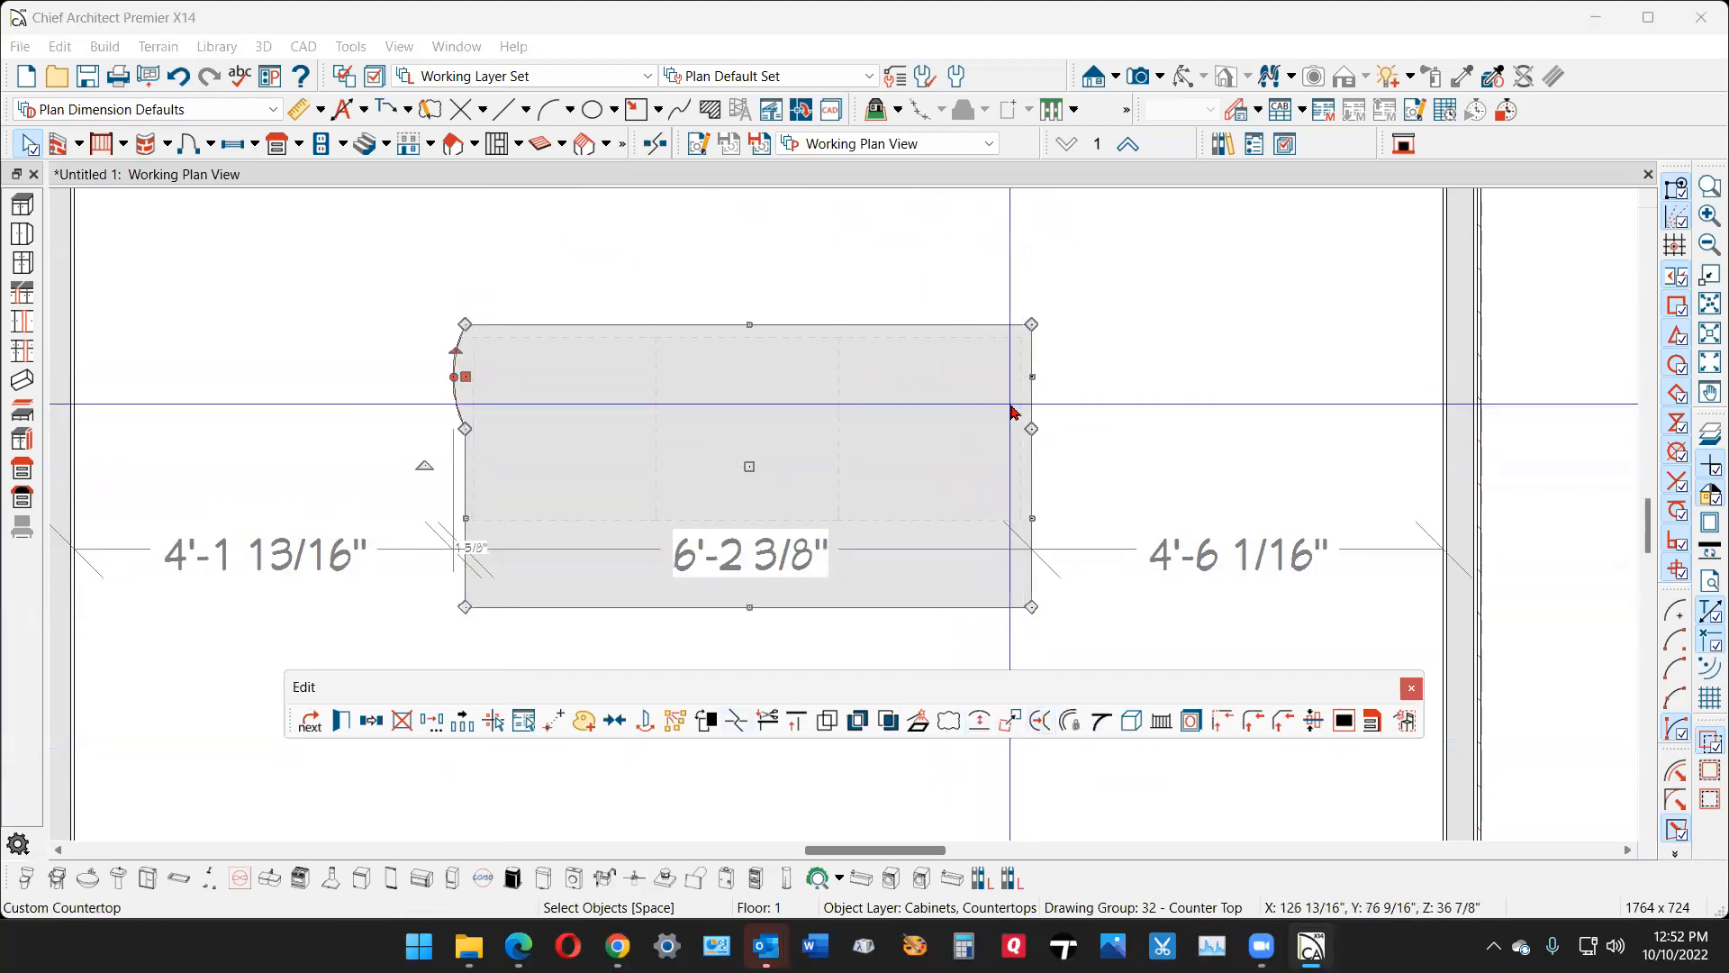
pyautogui.click(1034, 376)
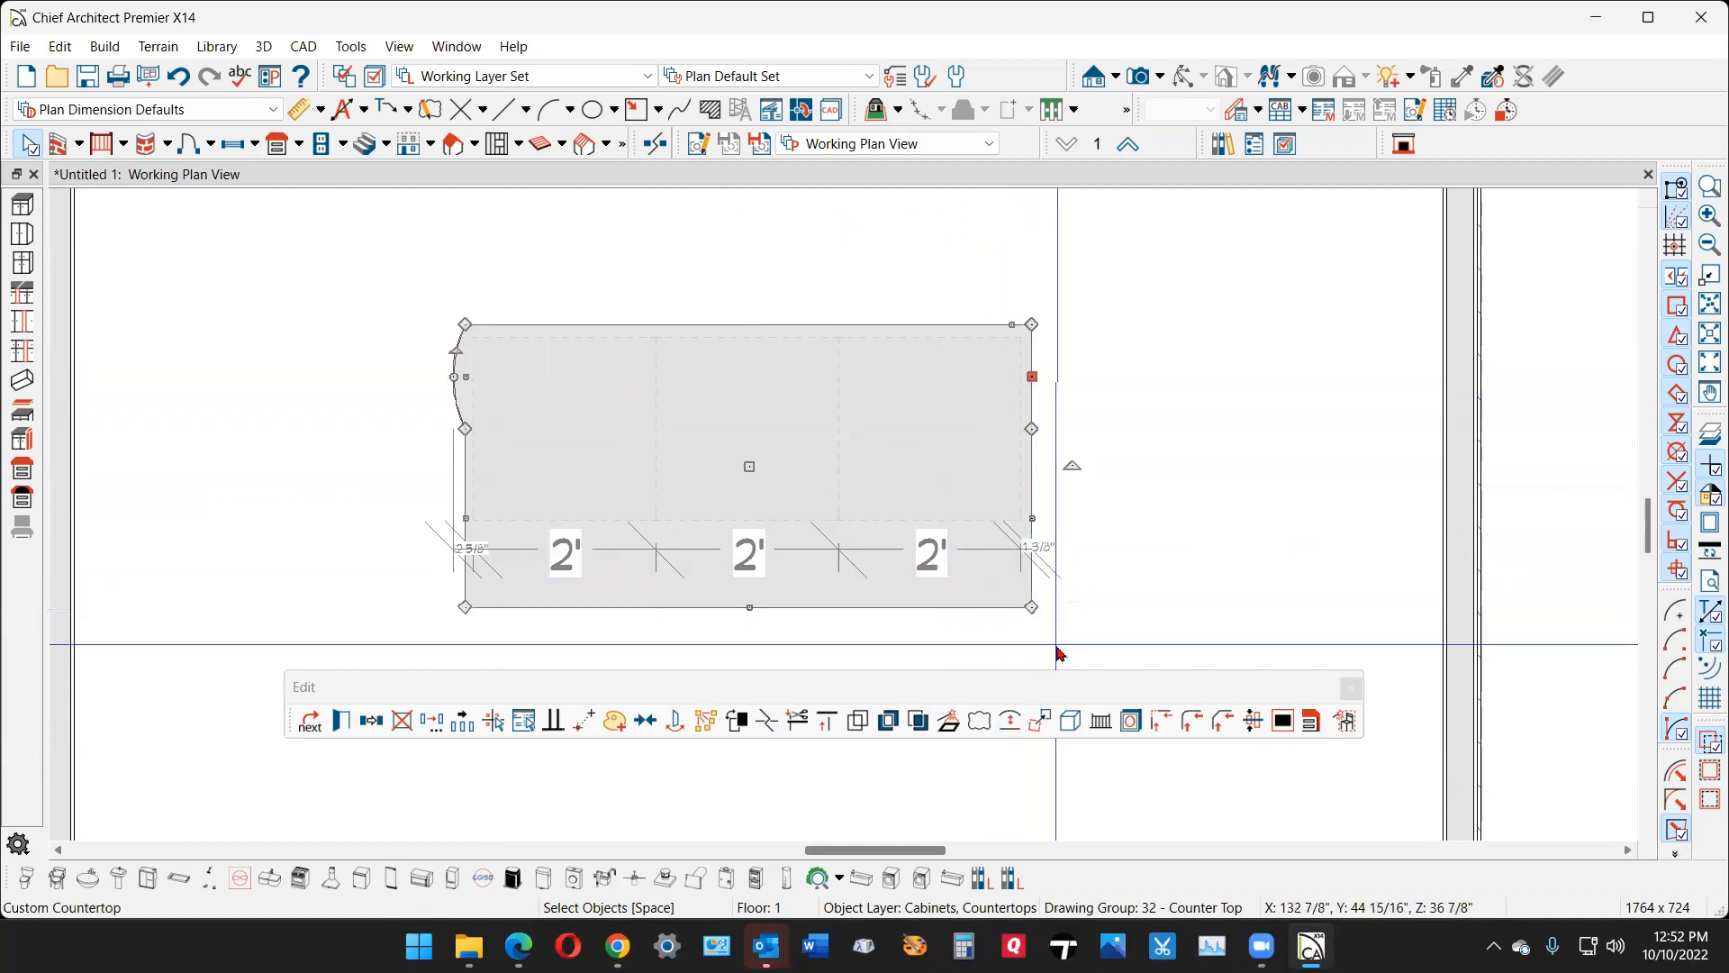
pyautogui.click(1008, 722)
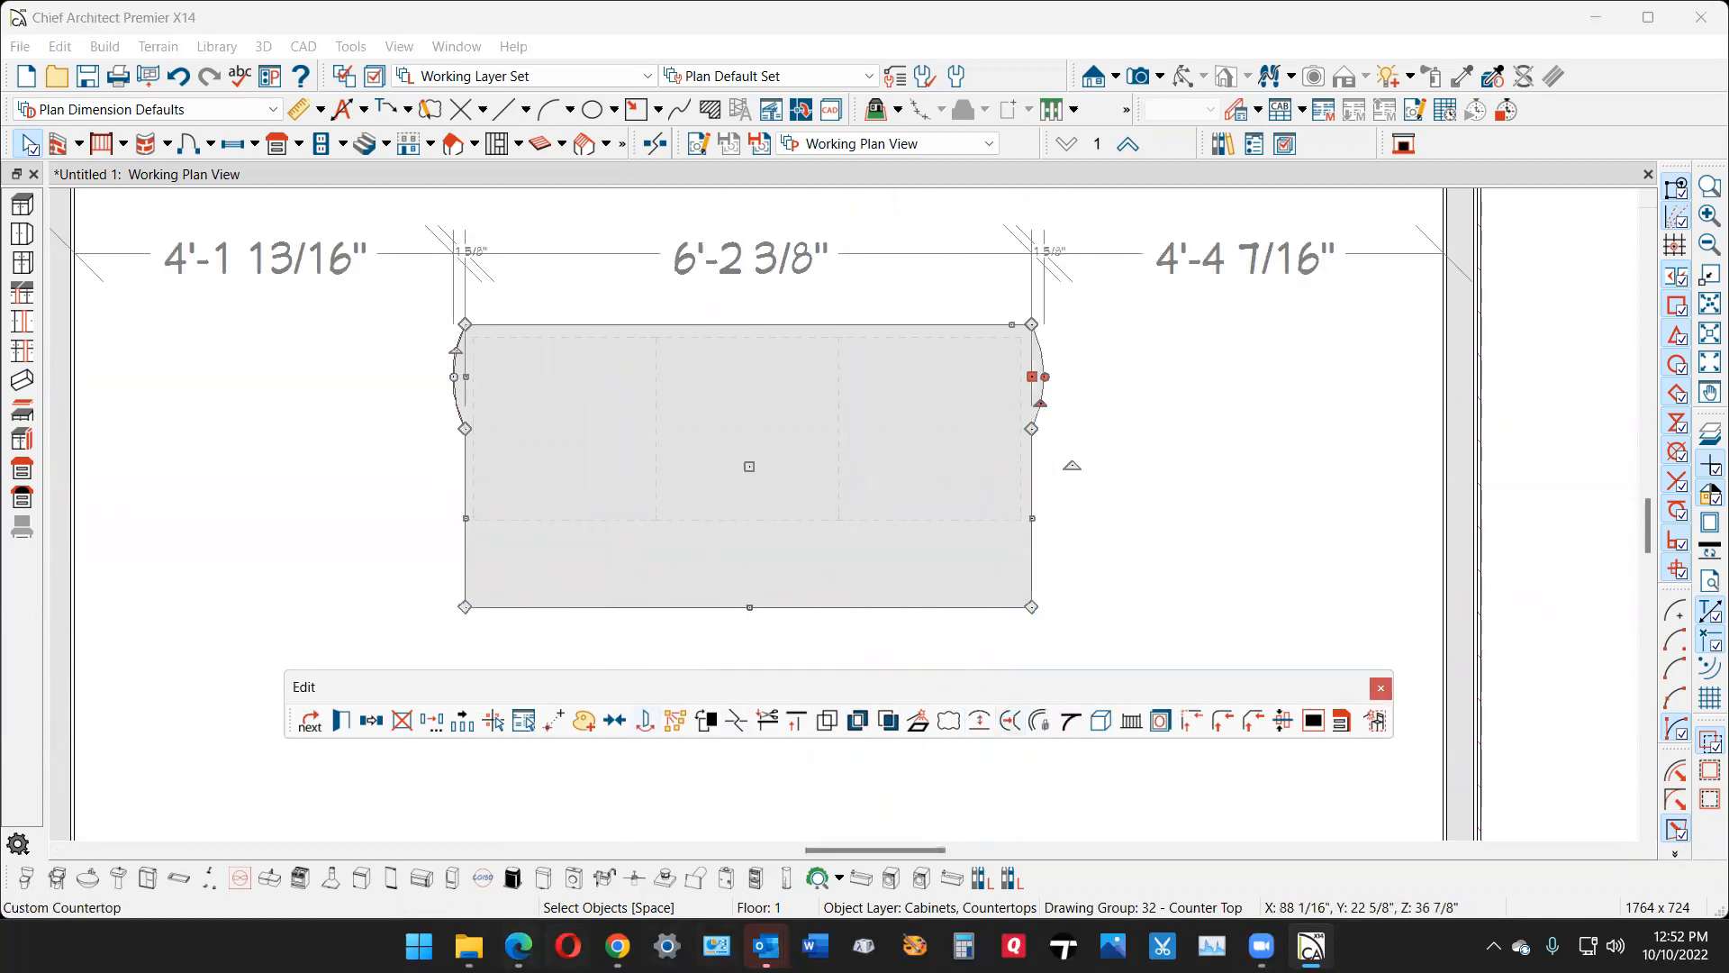
# - Check the countertop's side curves against the reference drawing in Chrome and return to the plan in Chief Architect
pyautogui.click(616, 946)
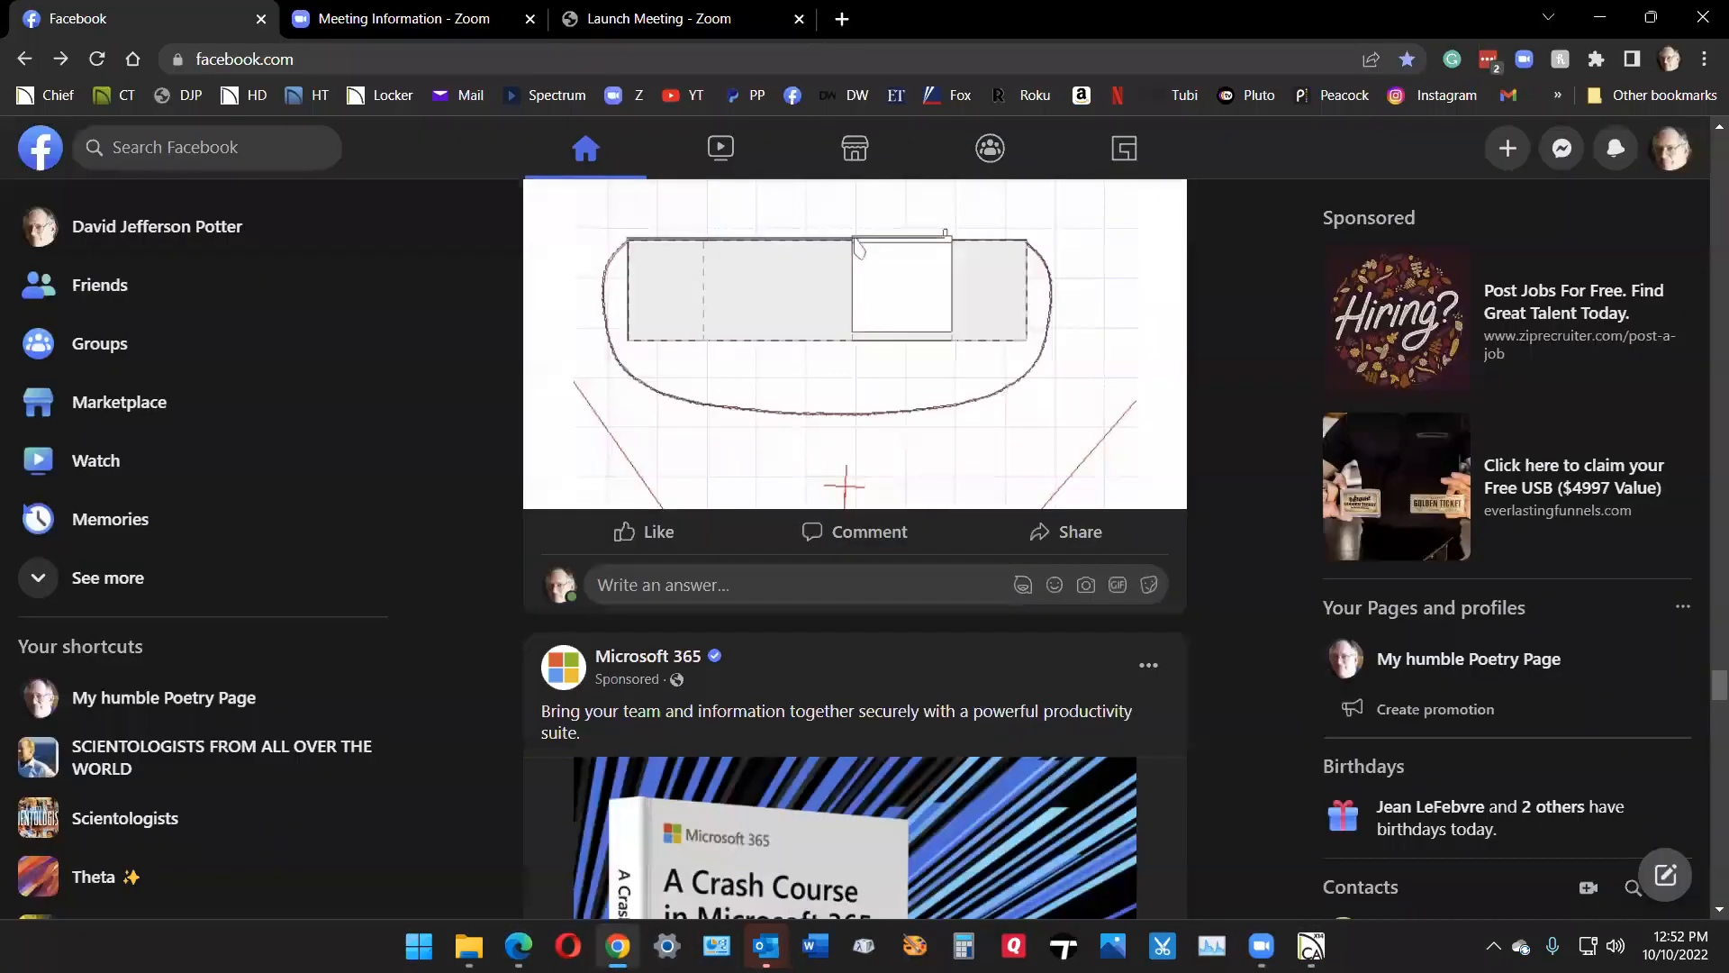
pyautogui.click(617, 945)
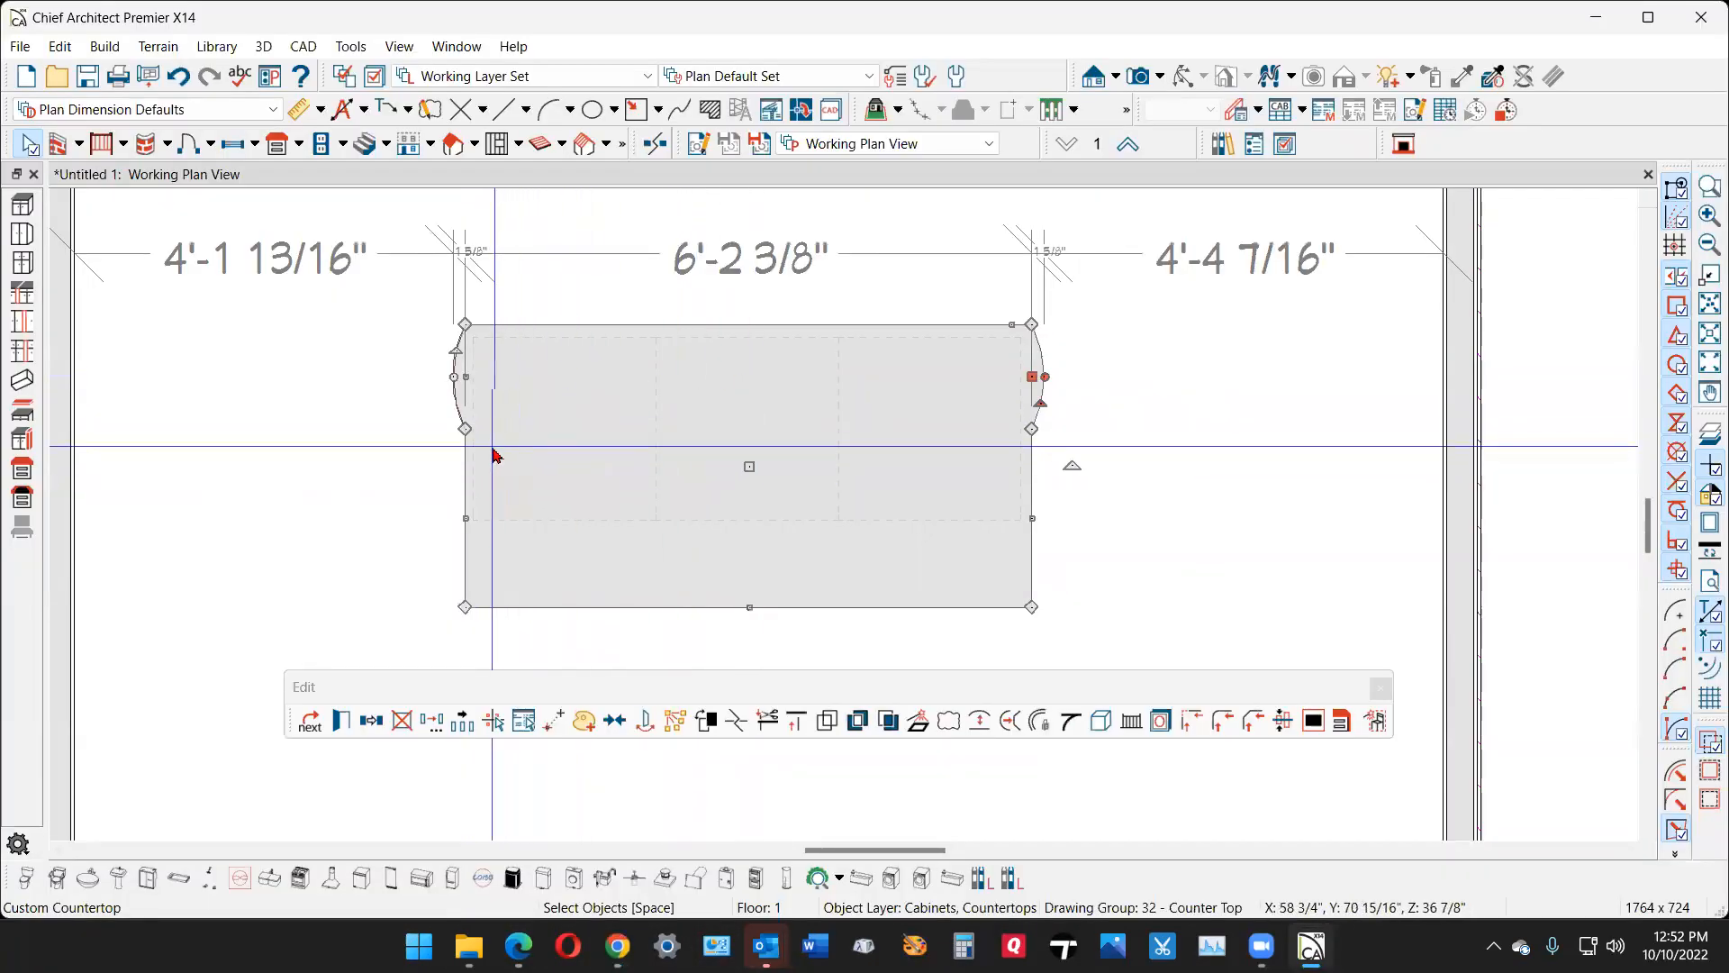
pyautogui.scroll(2, 496, 454)
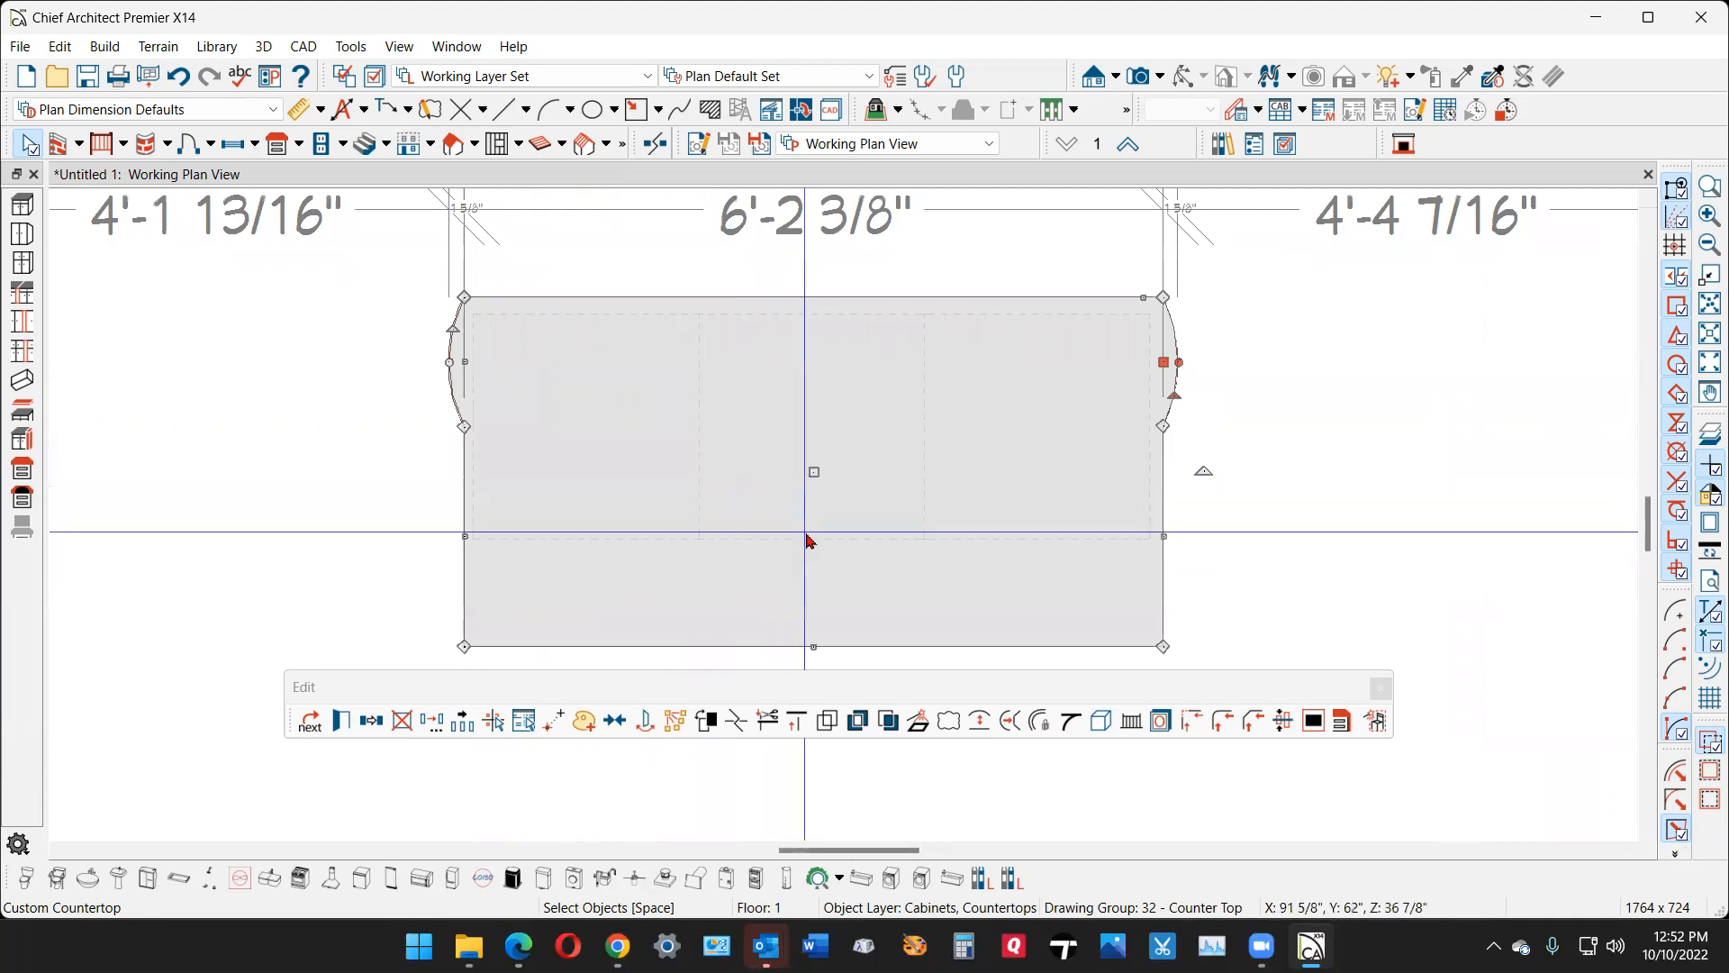
# - Set the countertop's front overhang beyond the base cabinets to 12 inches
pyautogui.click(821, 647)
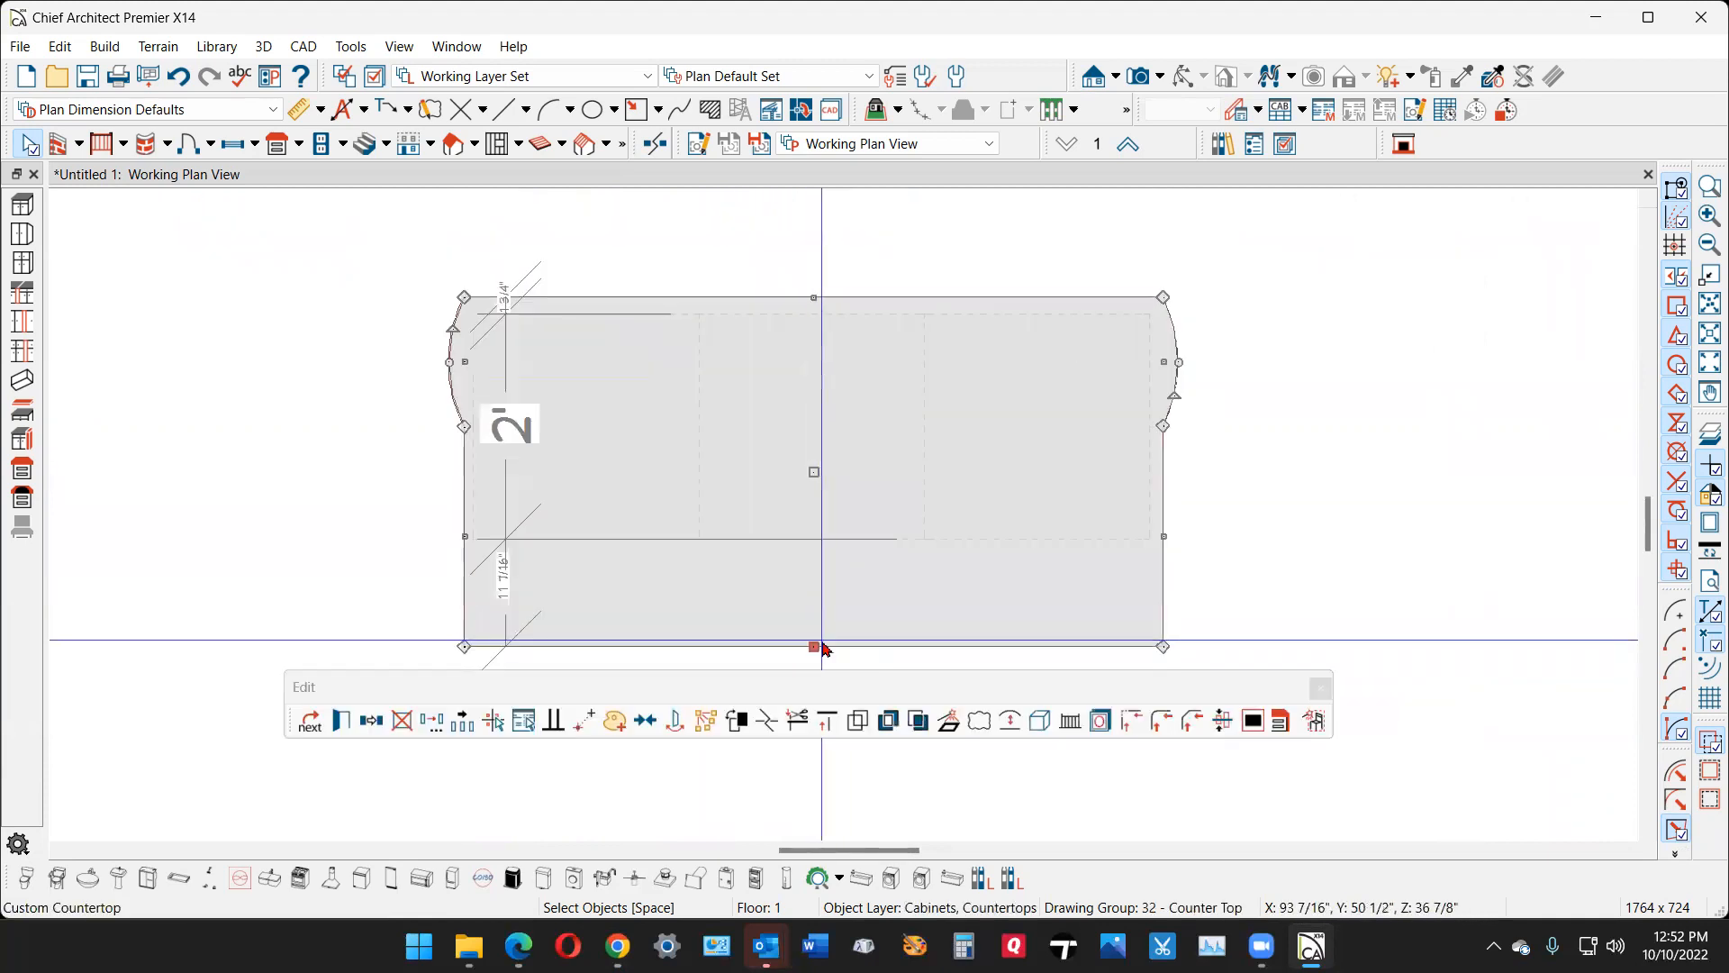
pyautogui.click(507, 601)
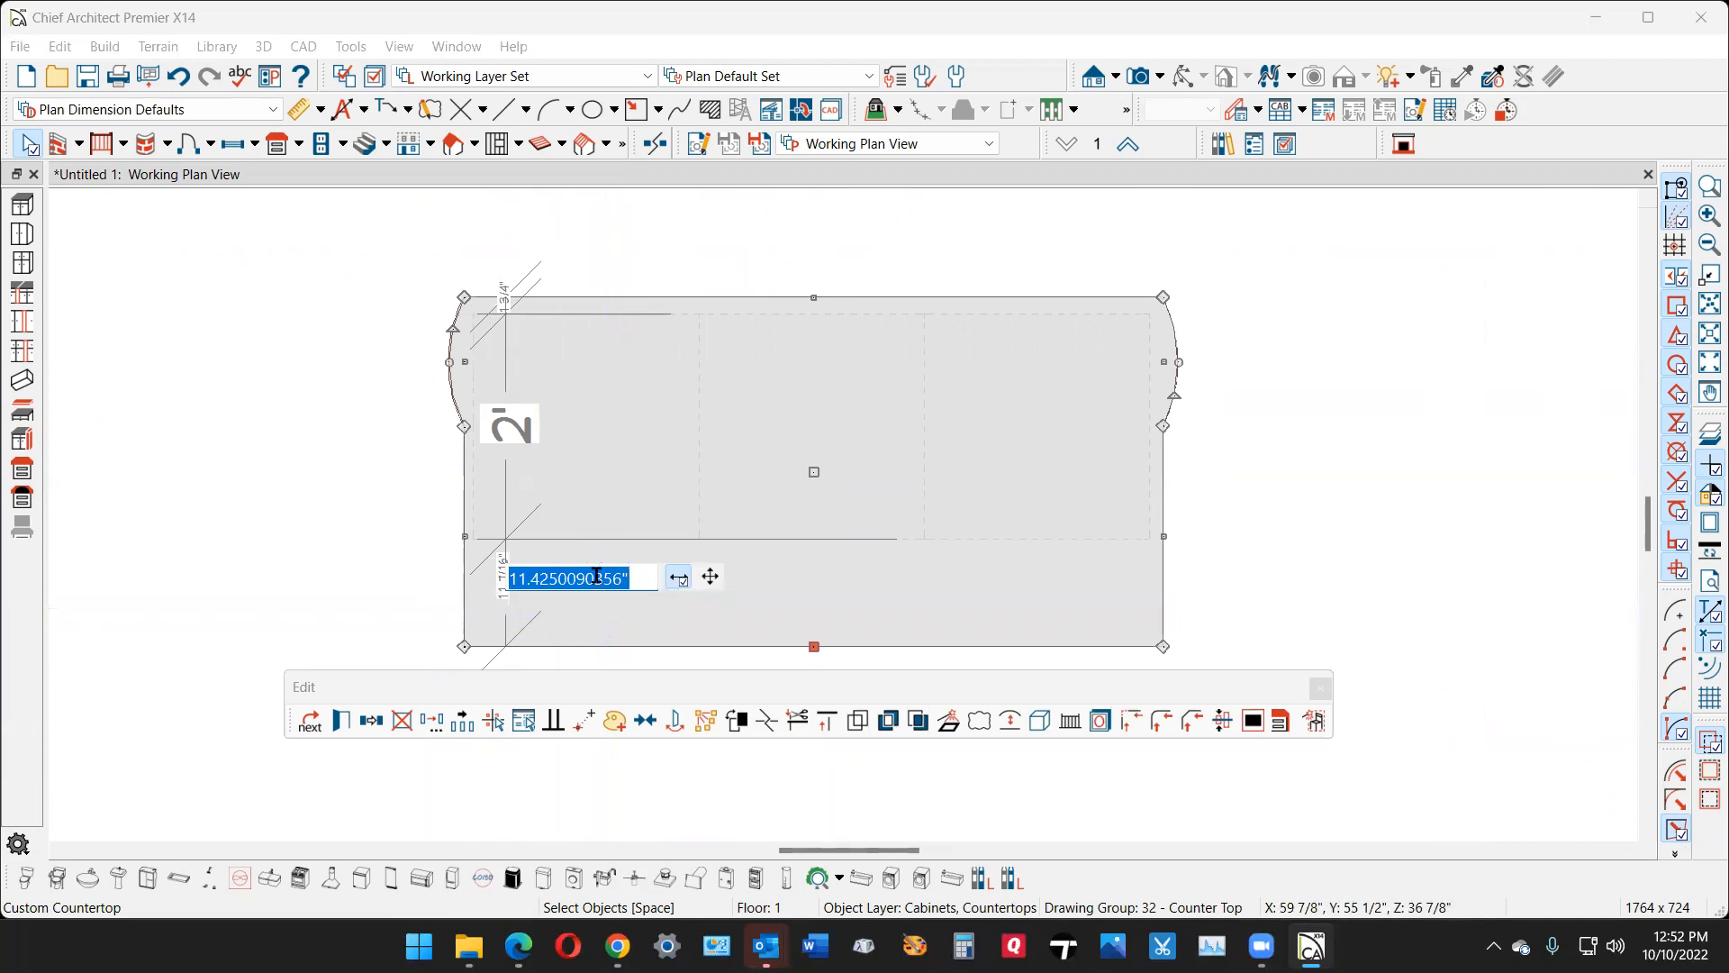
pyautogui.write('12')
pyautogui.press('Return')
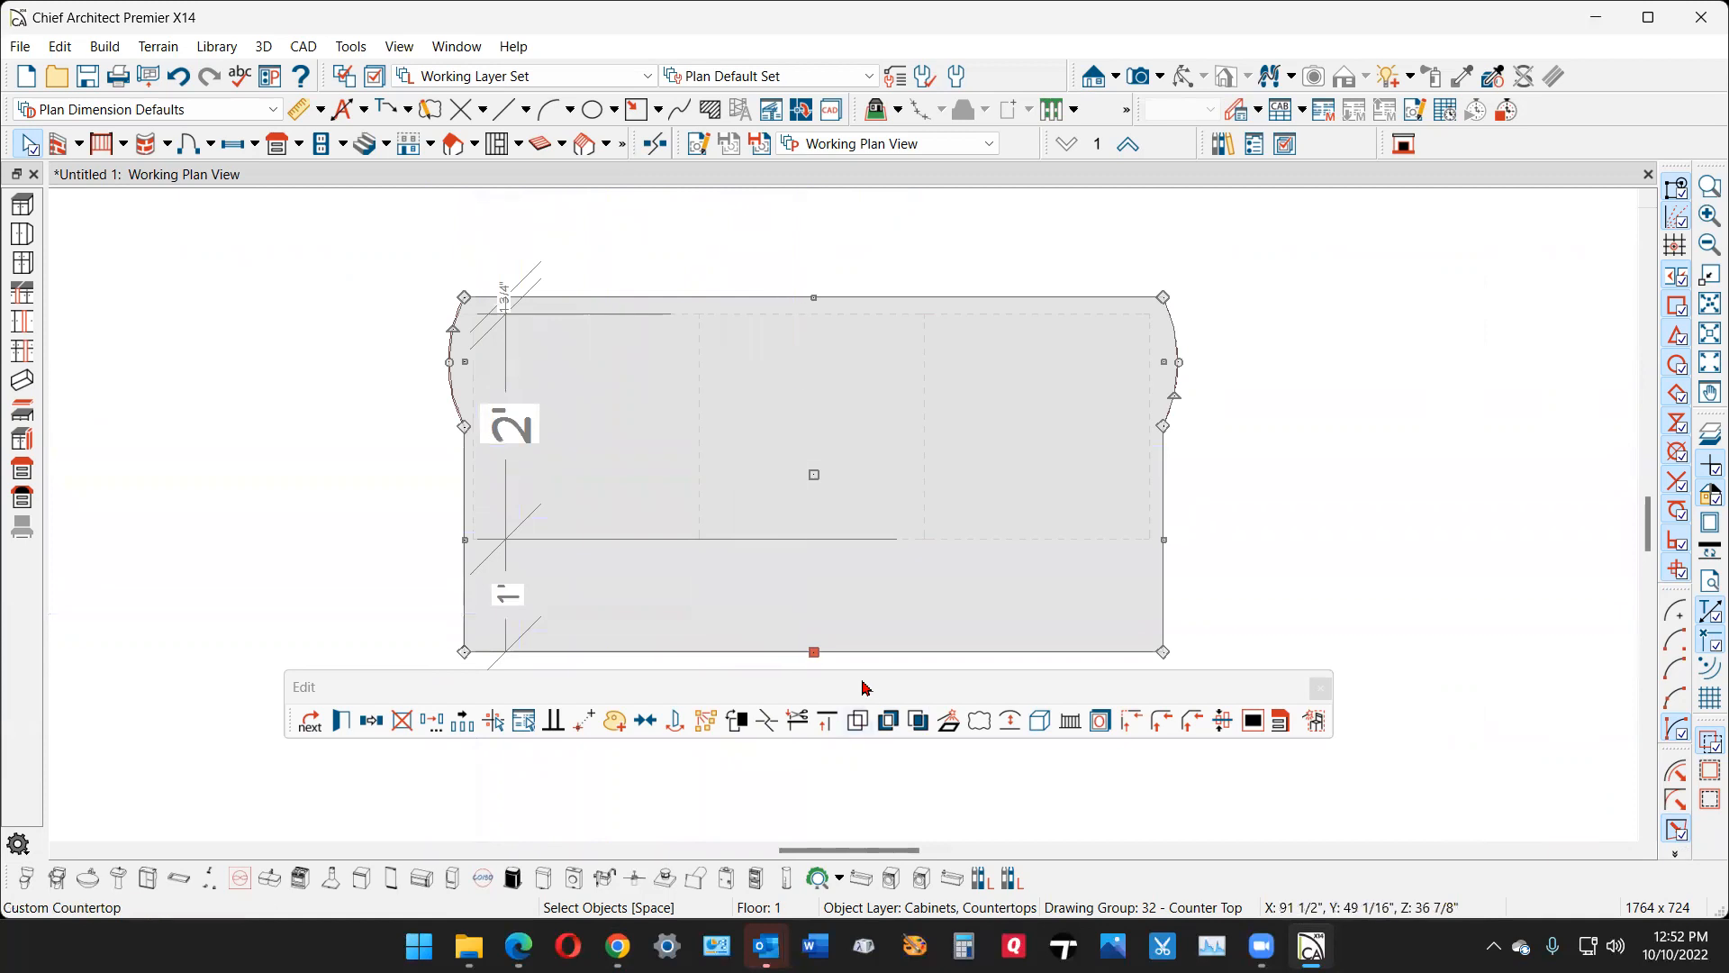
pyautogui.press('Escape')
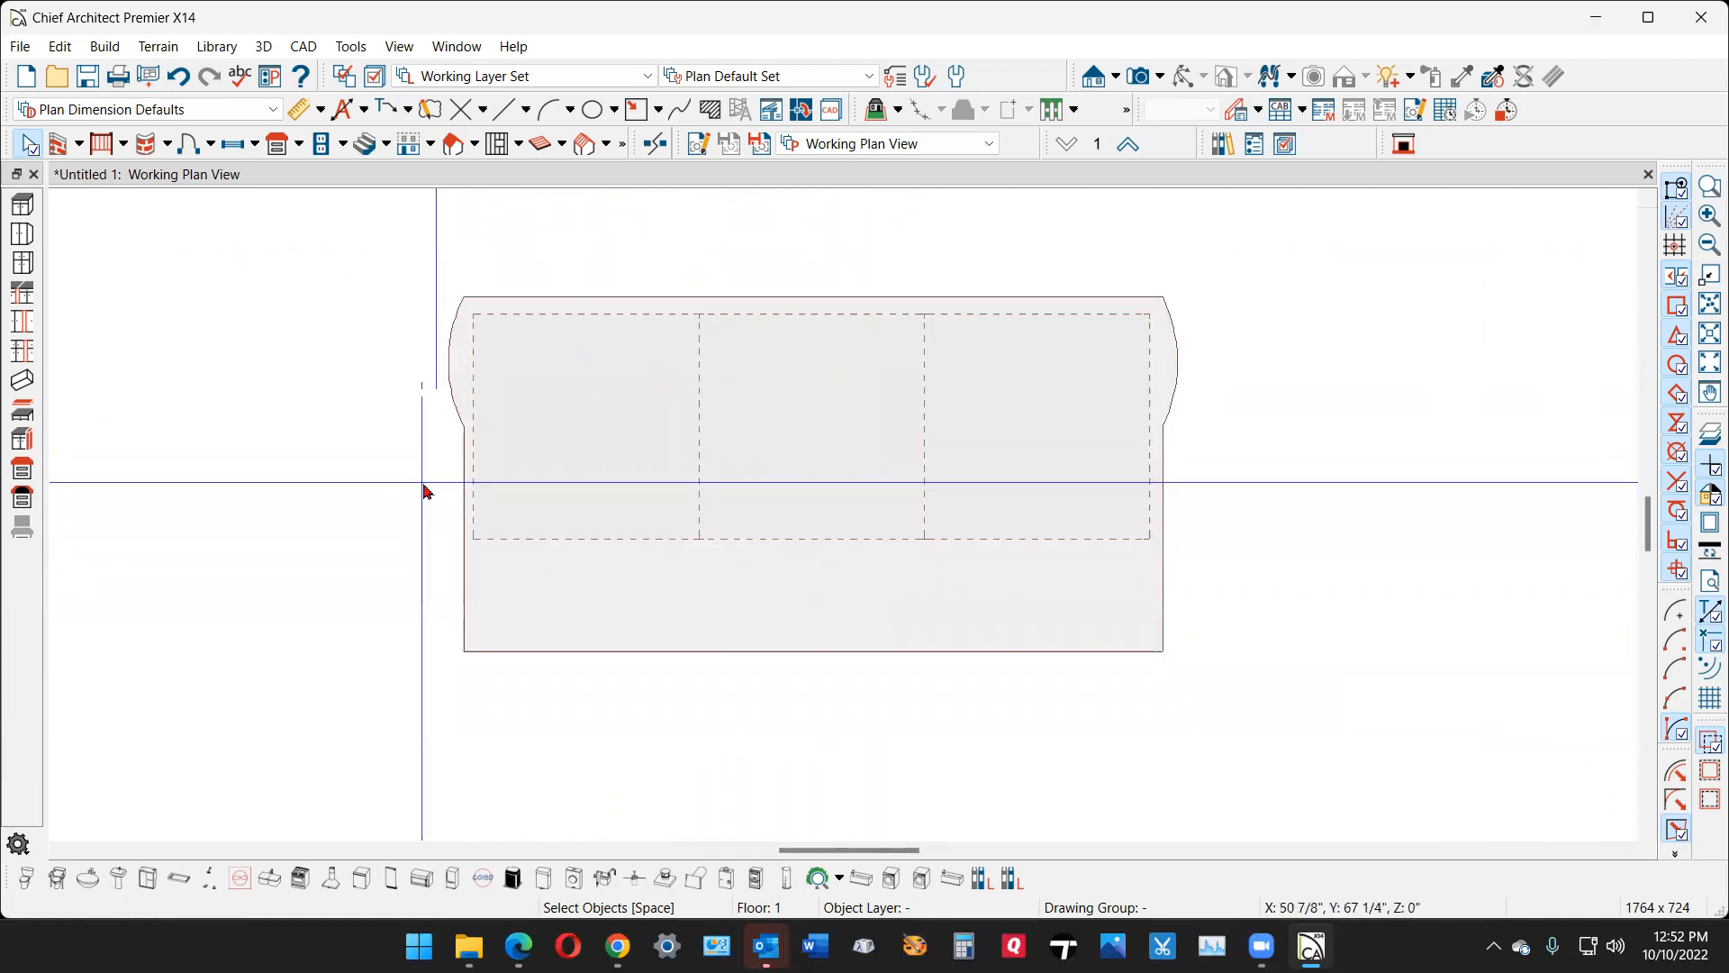
# - Pull the break points on the countertop's sides outward, about 4 3/4 inches on the left and 3 11/16 inches on the right
pyautogui.click(464, 469)
pyautogui.moveTo(464, 430); pyautogui.dragTo(420, 447)
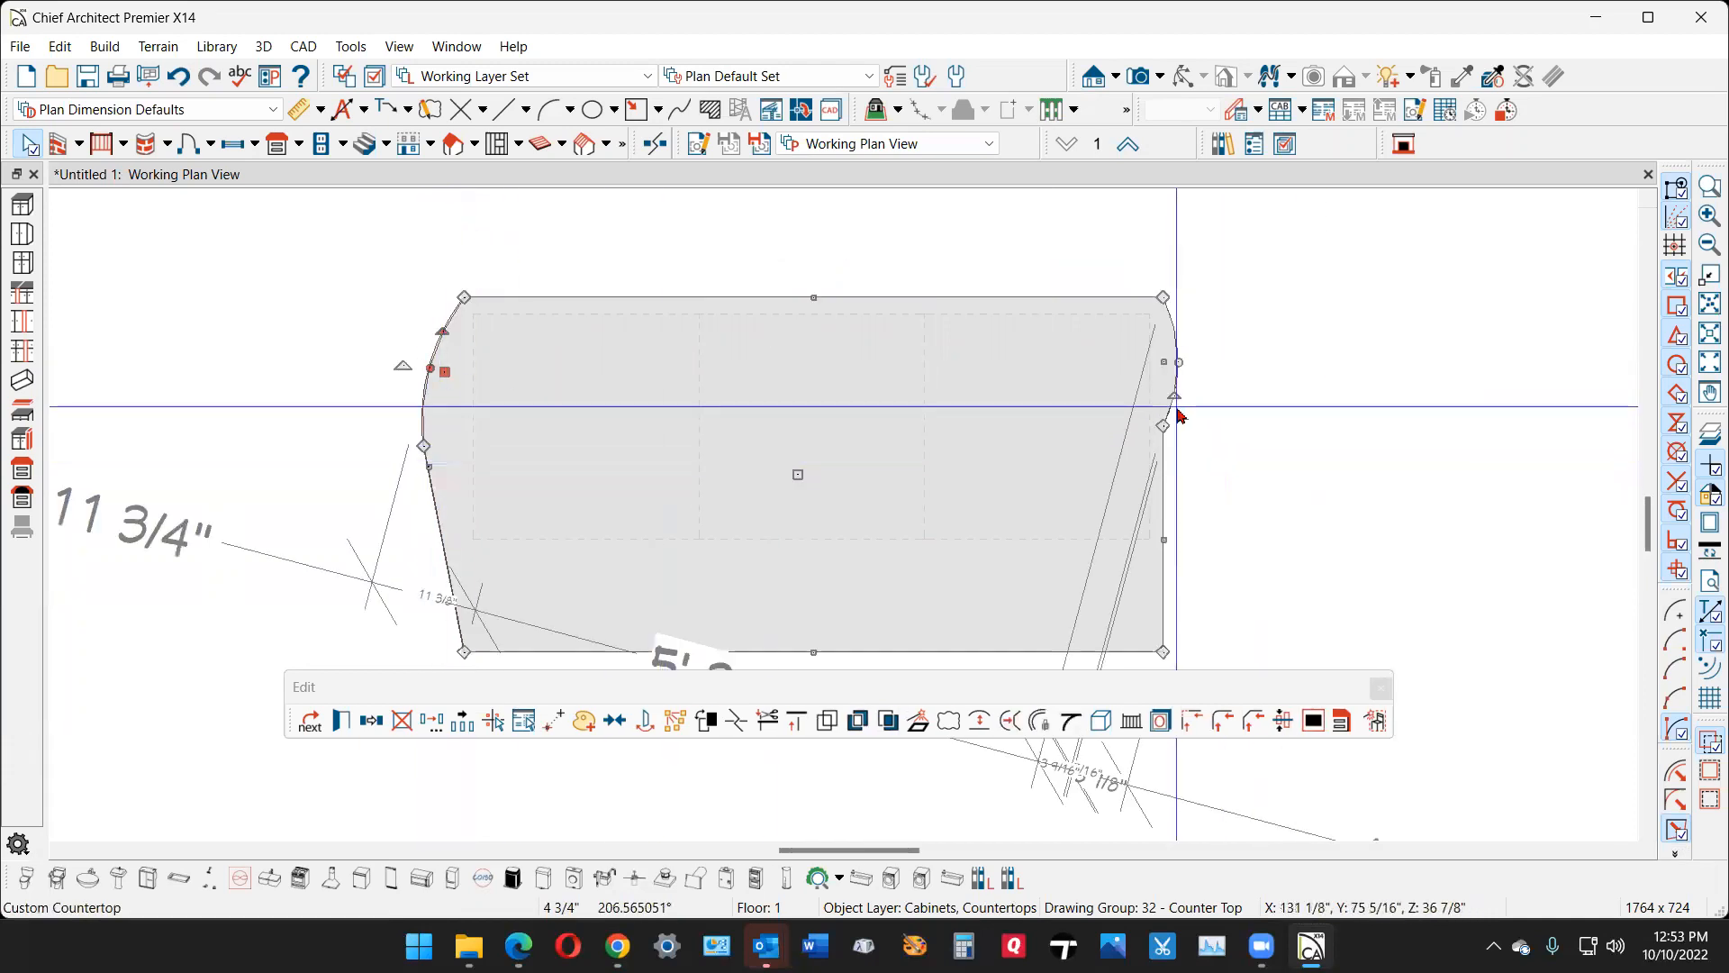
pyautogui.moveTo(1164, 431); pyautogui.dragTo(1201, 425)
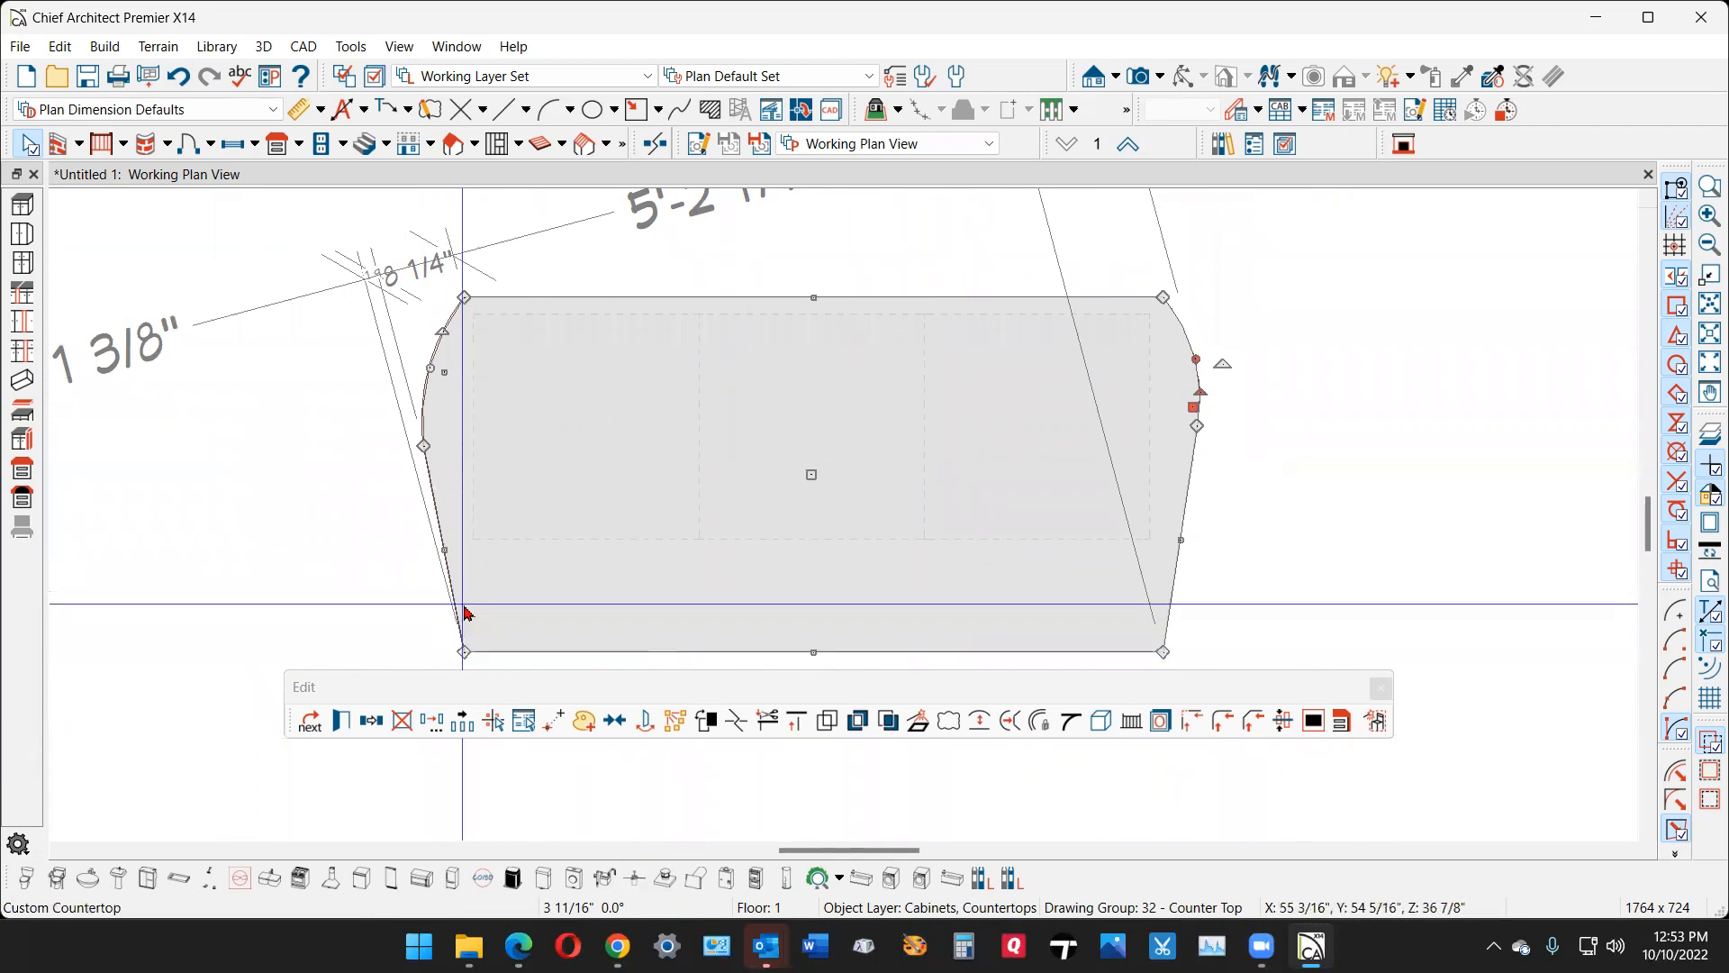
# - Convert the lower segments of both countertop sides into outward arcs and adjust the curvature so they flow into the upper arcs
pyautogui.click(444, 550)
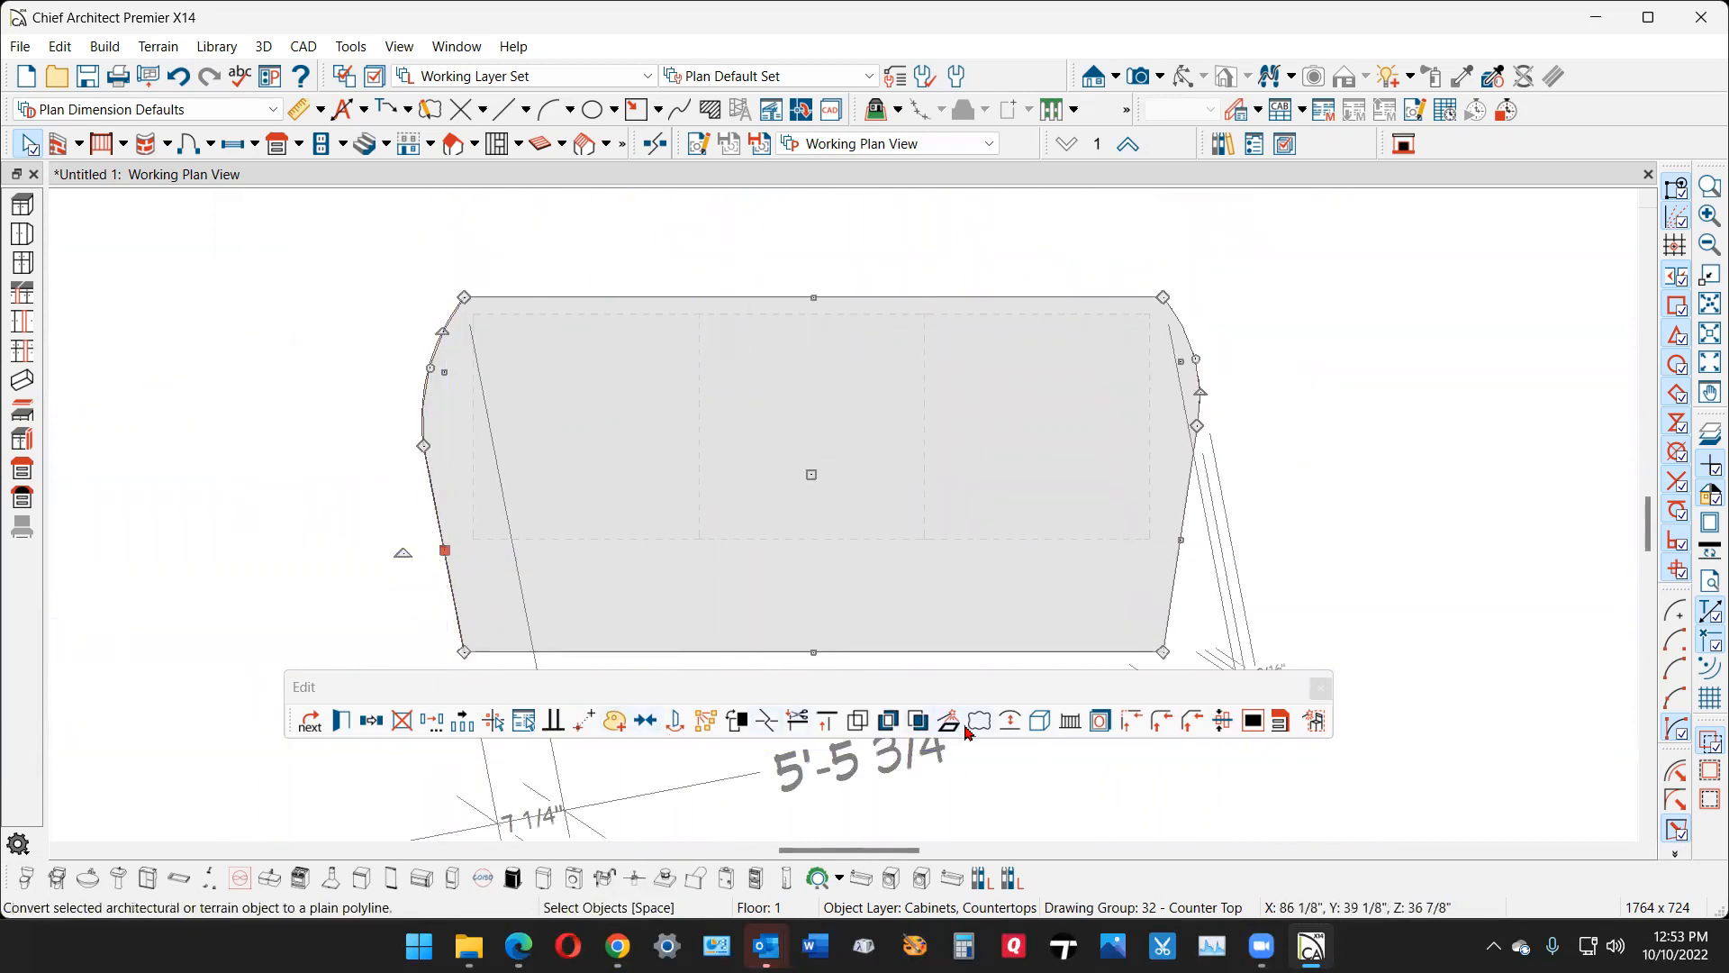
pyautogui.click(1007, 725)
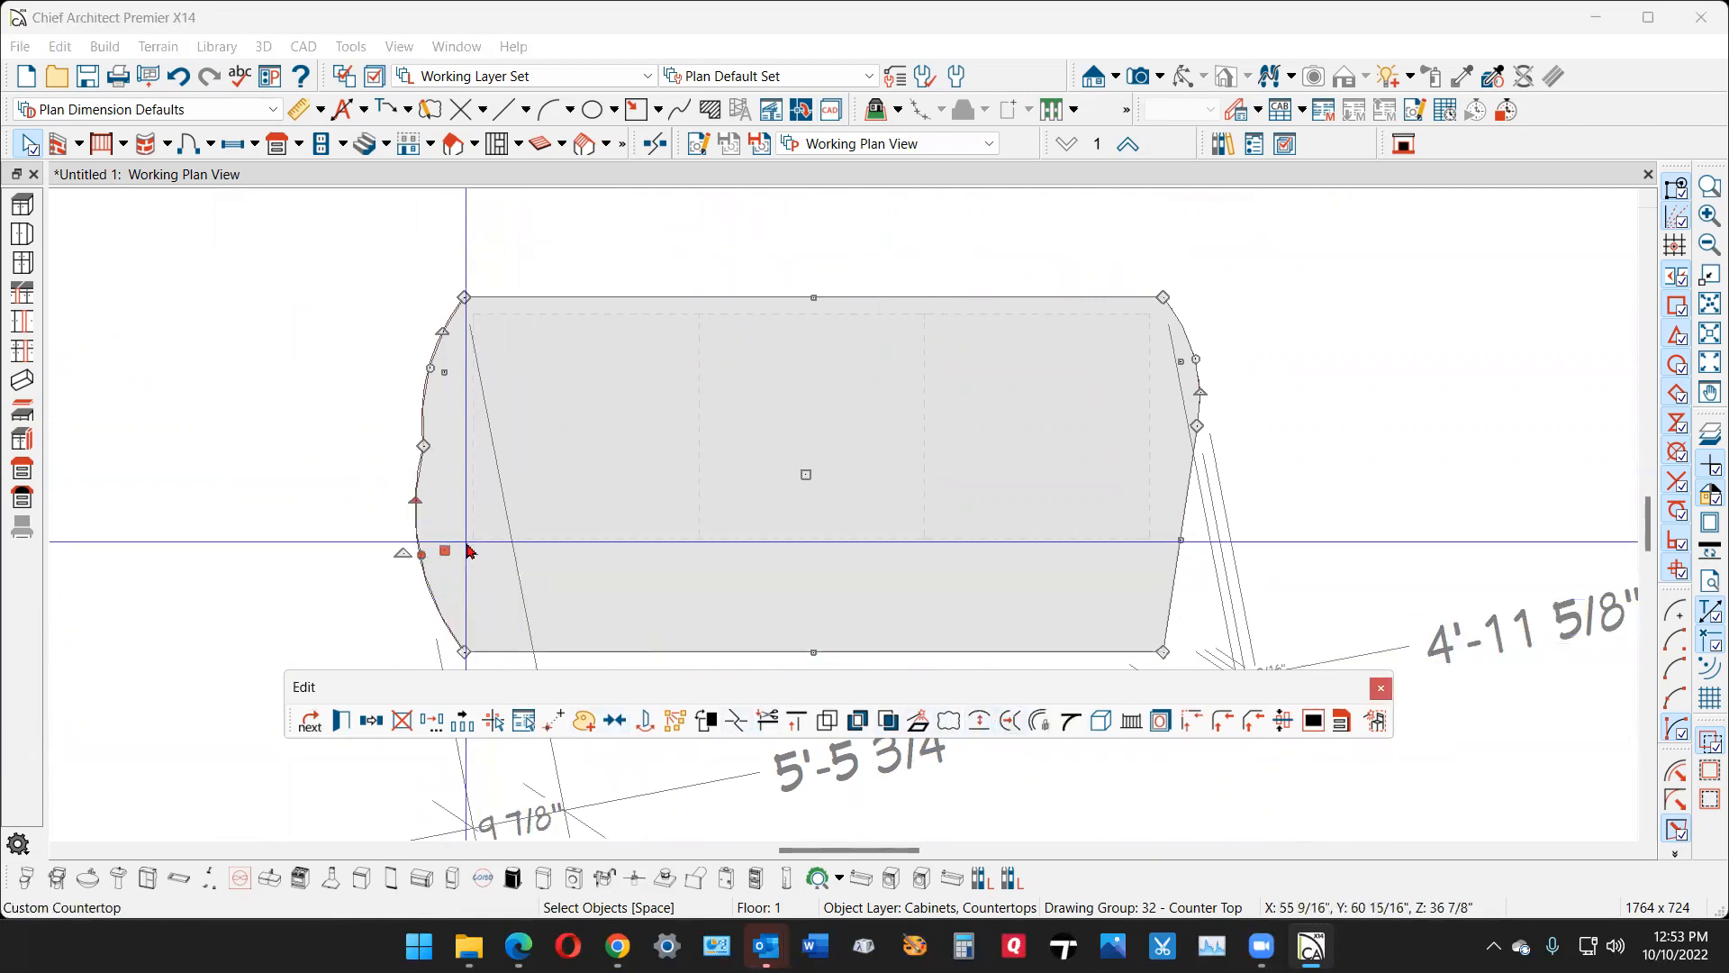
pyautogui.moveTo(413, 496); pyautogui.dragTo(429, 516)
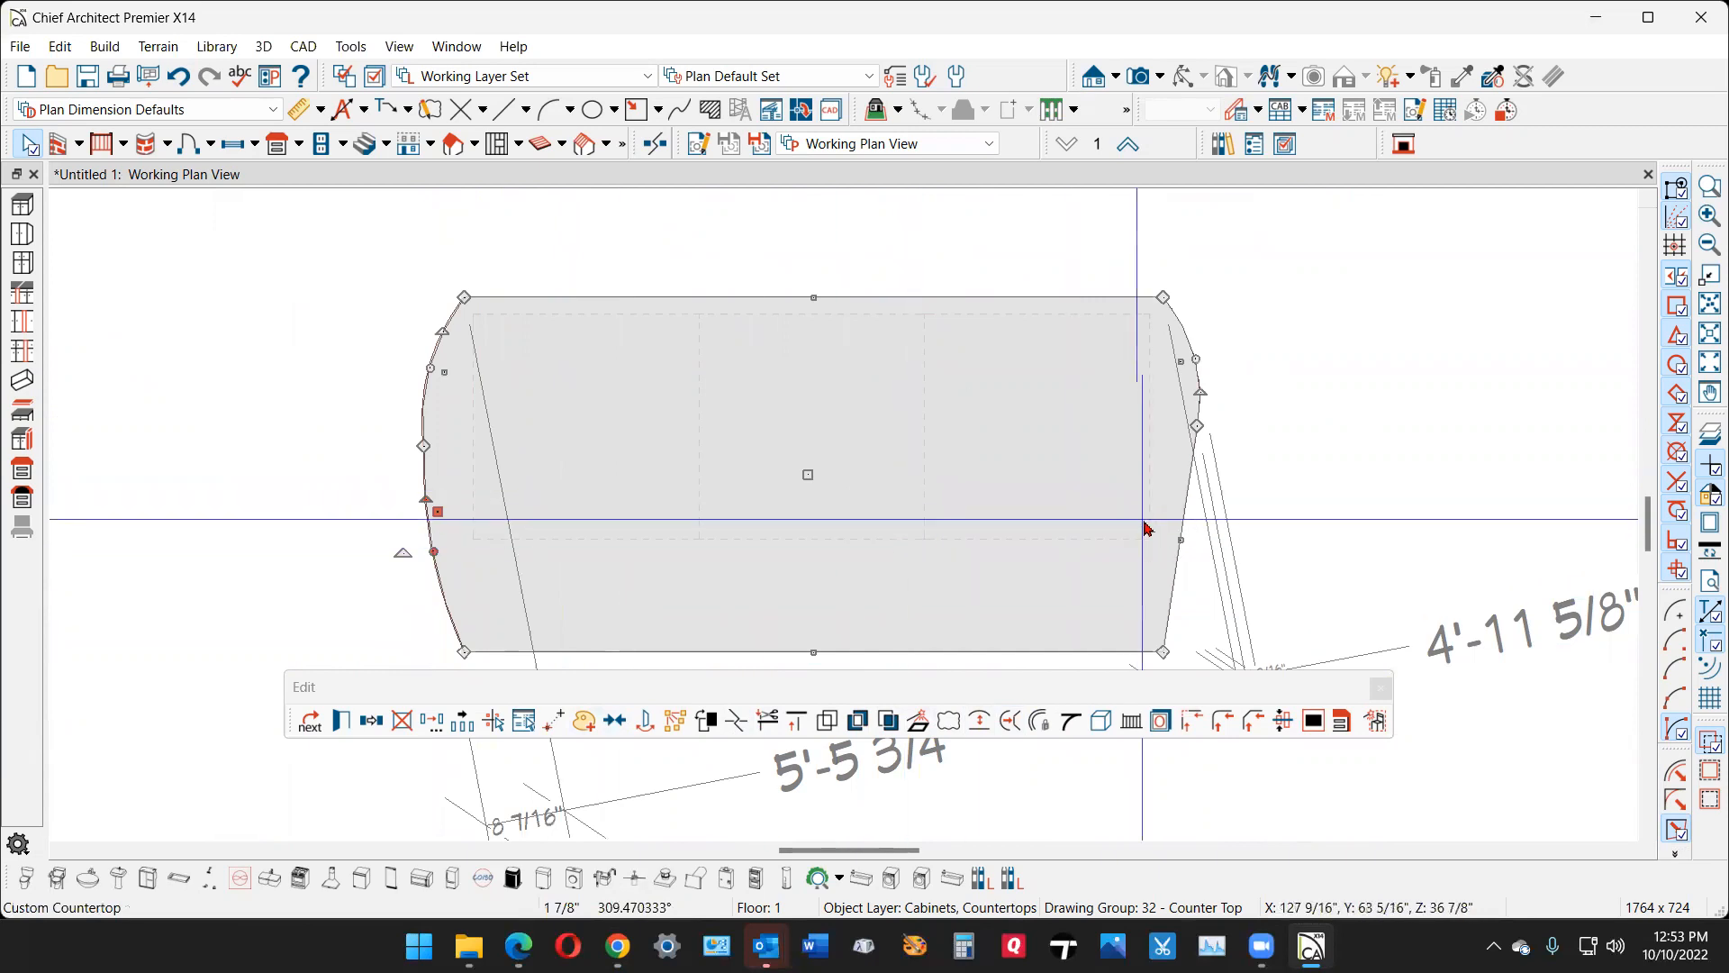
pyautogui.click(1144, 605)
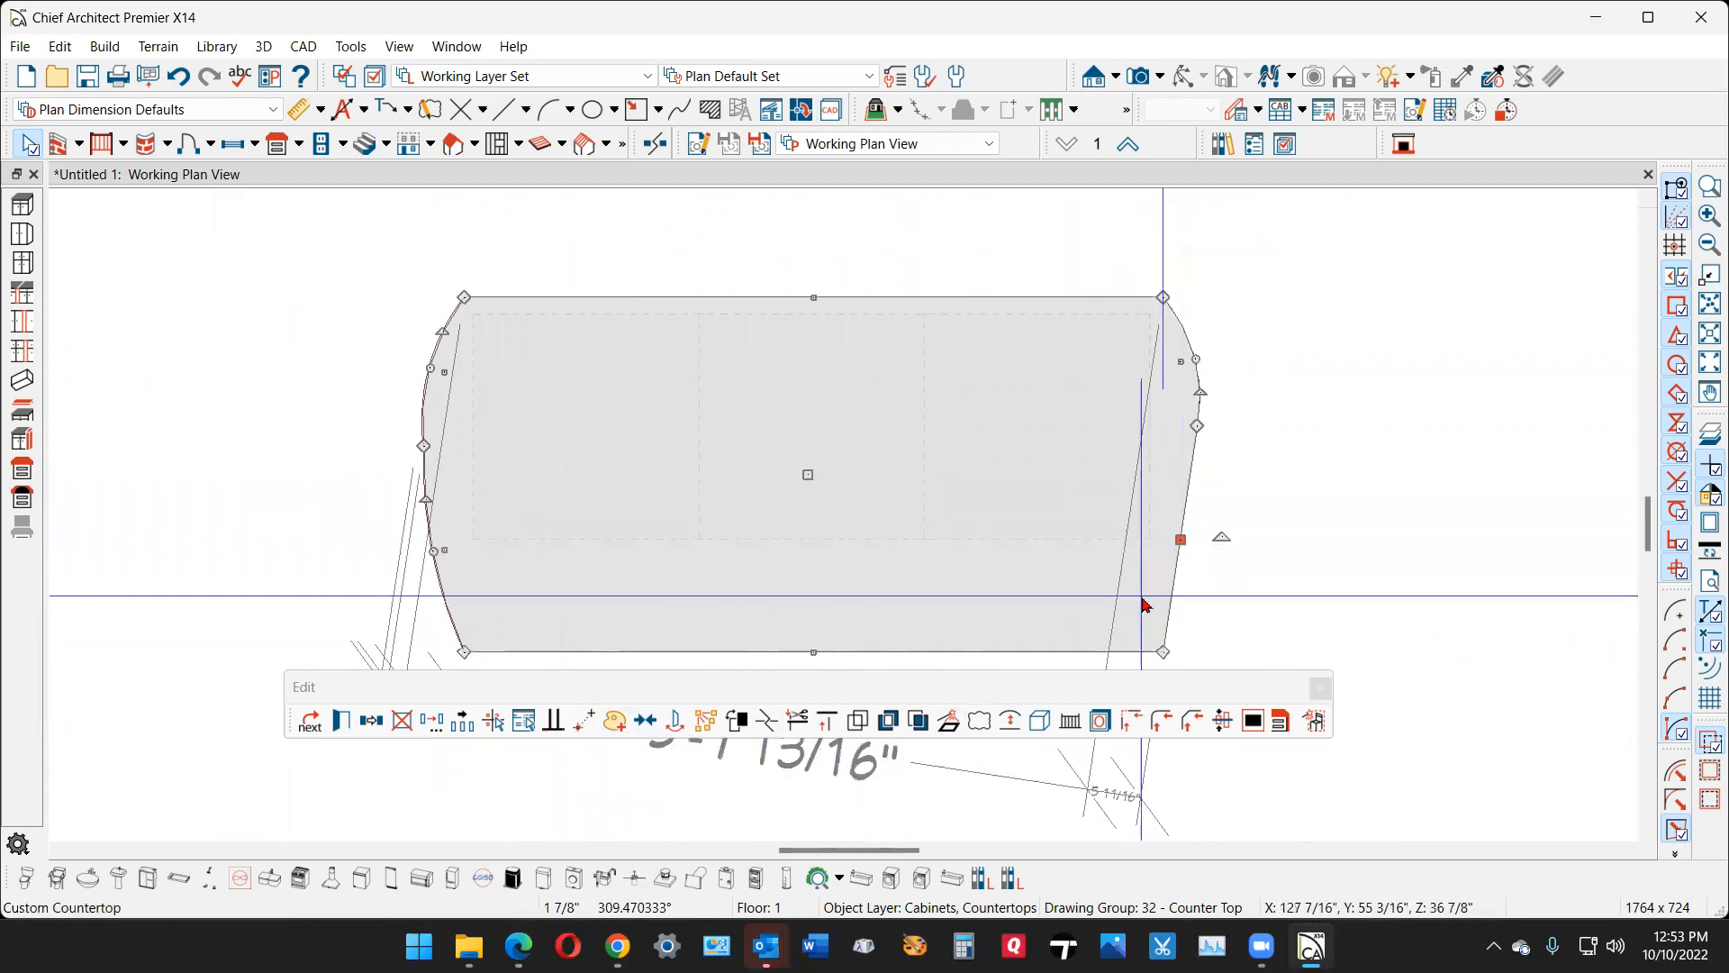
pyautogui.click(1018, 720)
pyautogui.moveTo(1187, 593)
pyautogui.mouseDown()
pyautogui.moveTo(1184, 608)
pyautogui.moveTo(1174, 594)
pyautogui.mouseUp()
pyautogui.click(1192, 587)
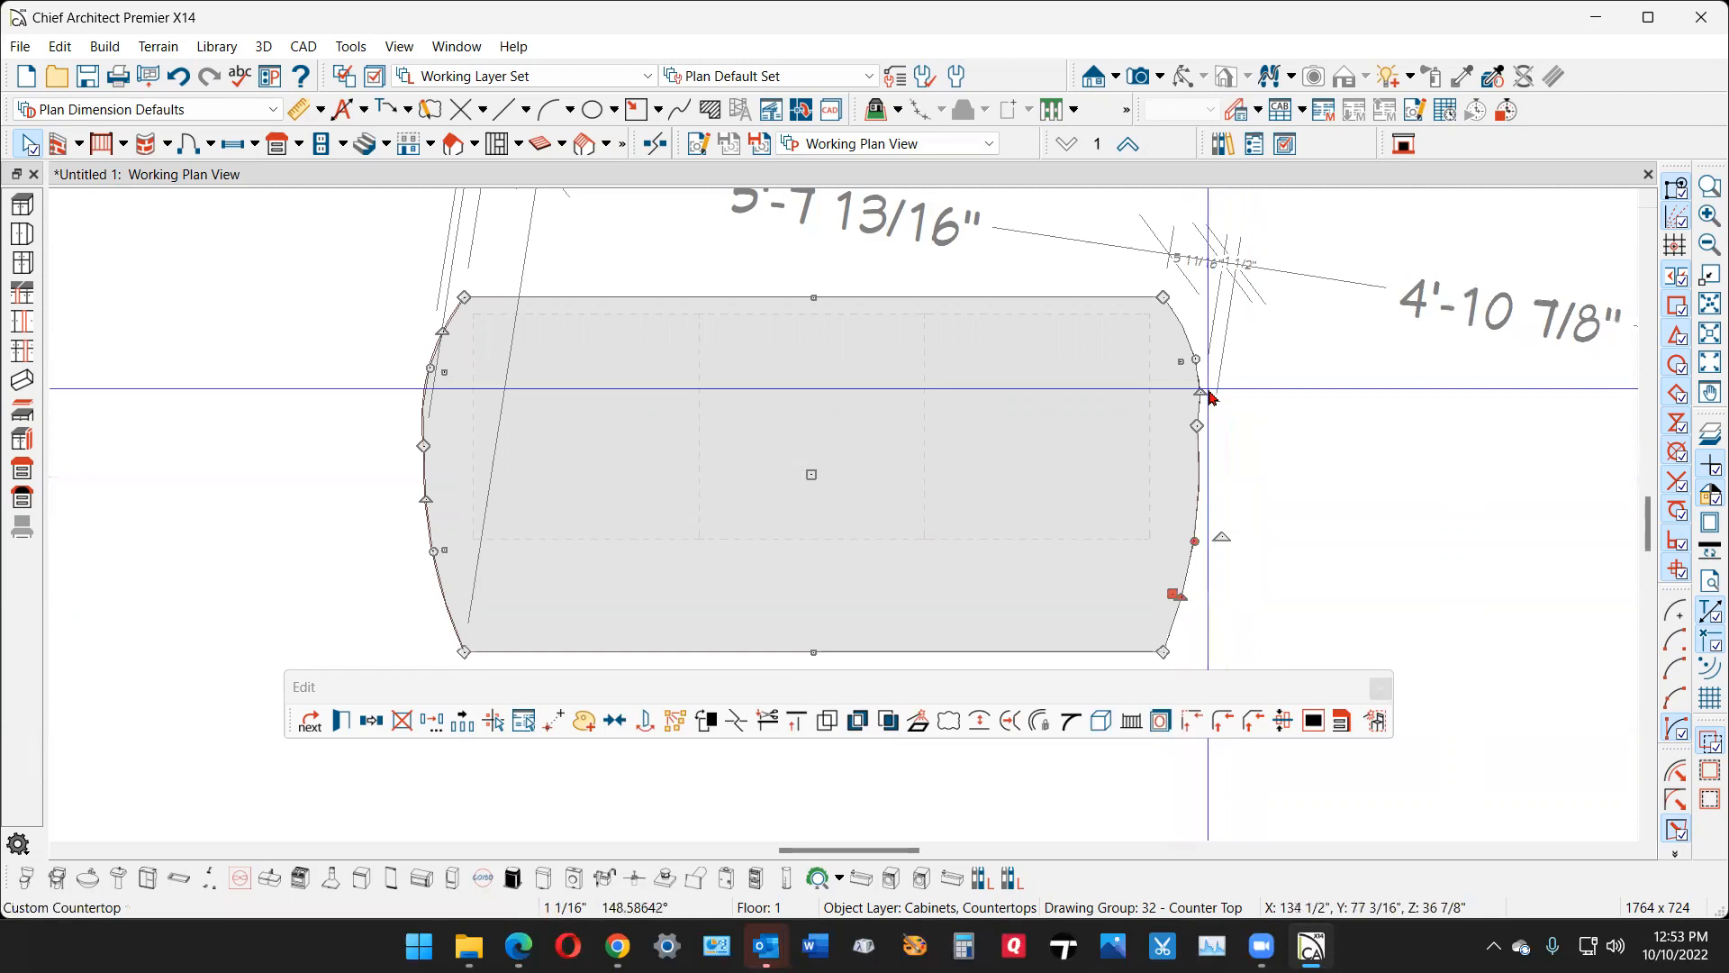
pyautogui.moveTo(1201, 392); pyautogui.dragTo(1195, 388)
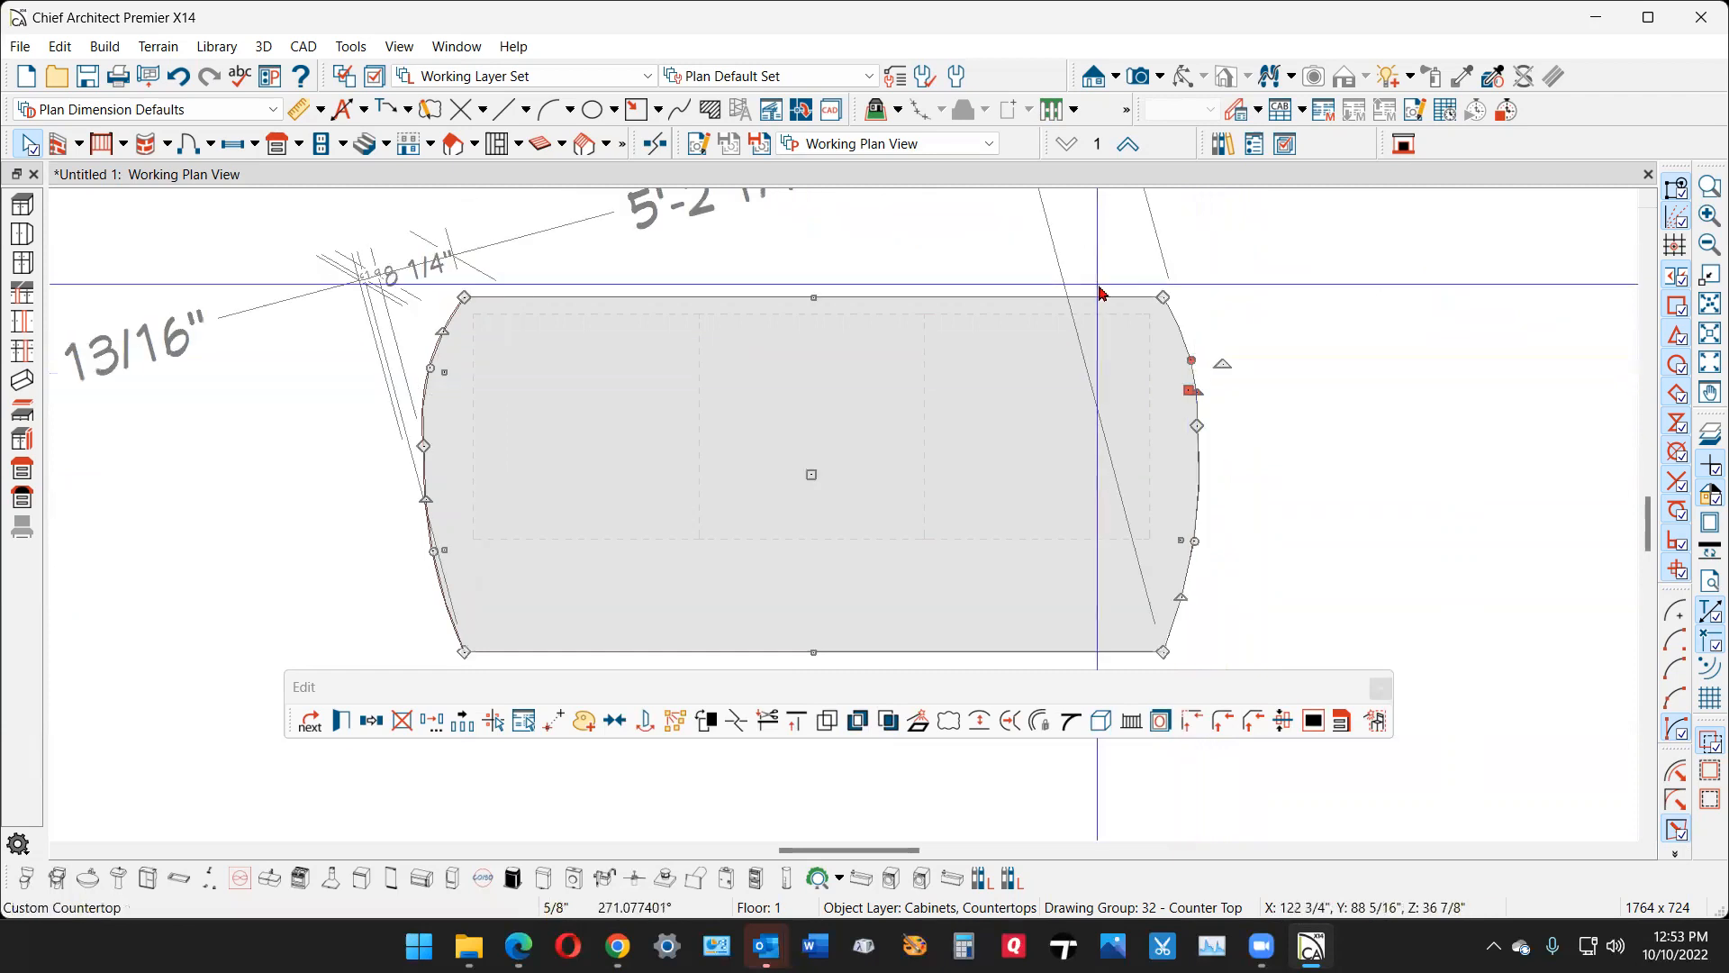
# - Move the countertop's back corners inward, about 1 11/16 inches on the right and 1 3/8 inches on the left
pyautogui.scroll(8, 1151, 286)
pyautogui.press('Escape')
pyautogui.click(1201, 326)
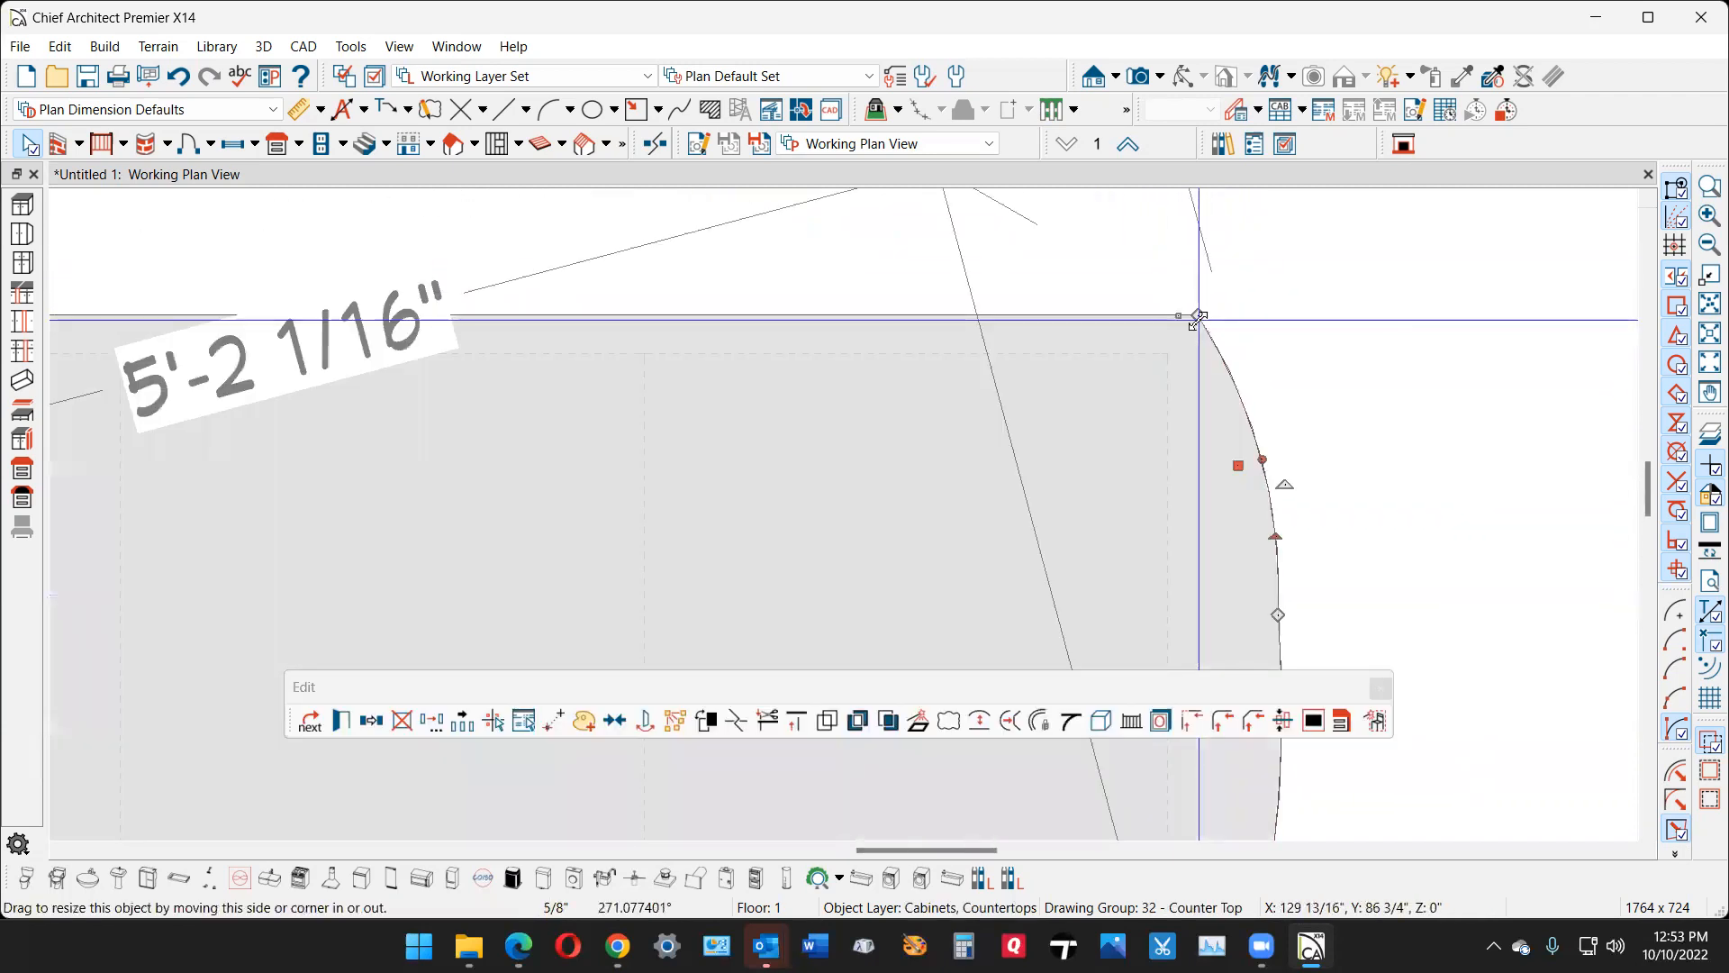
pyautogui.moveTo(1187, 320); pyautogui.dragTo(1158, 316)
pyautogui.scroll(-3, 1251, 309)
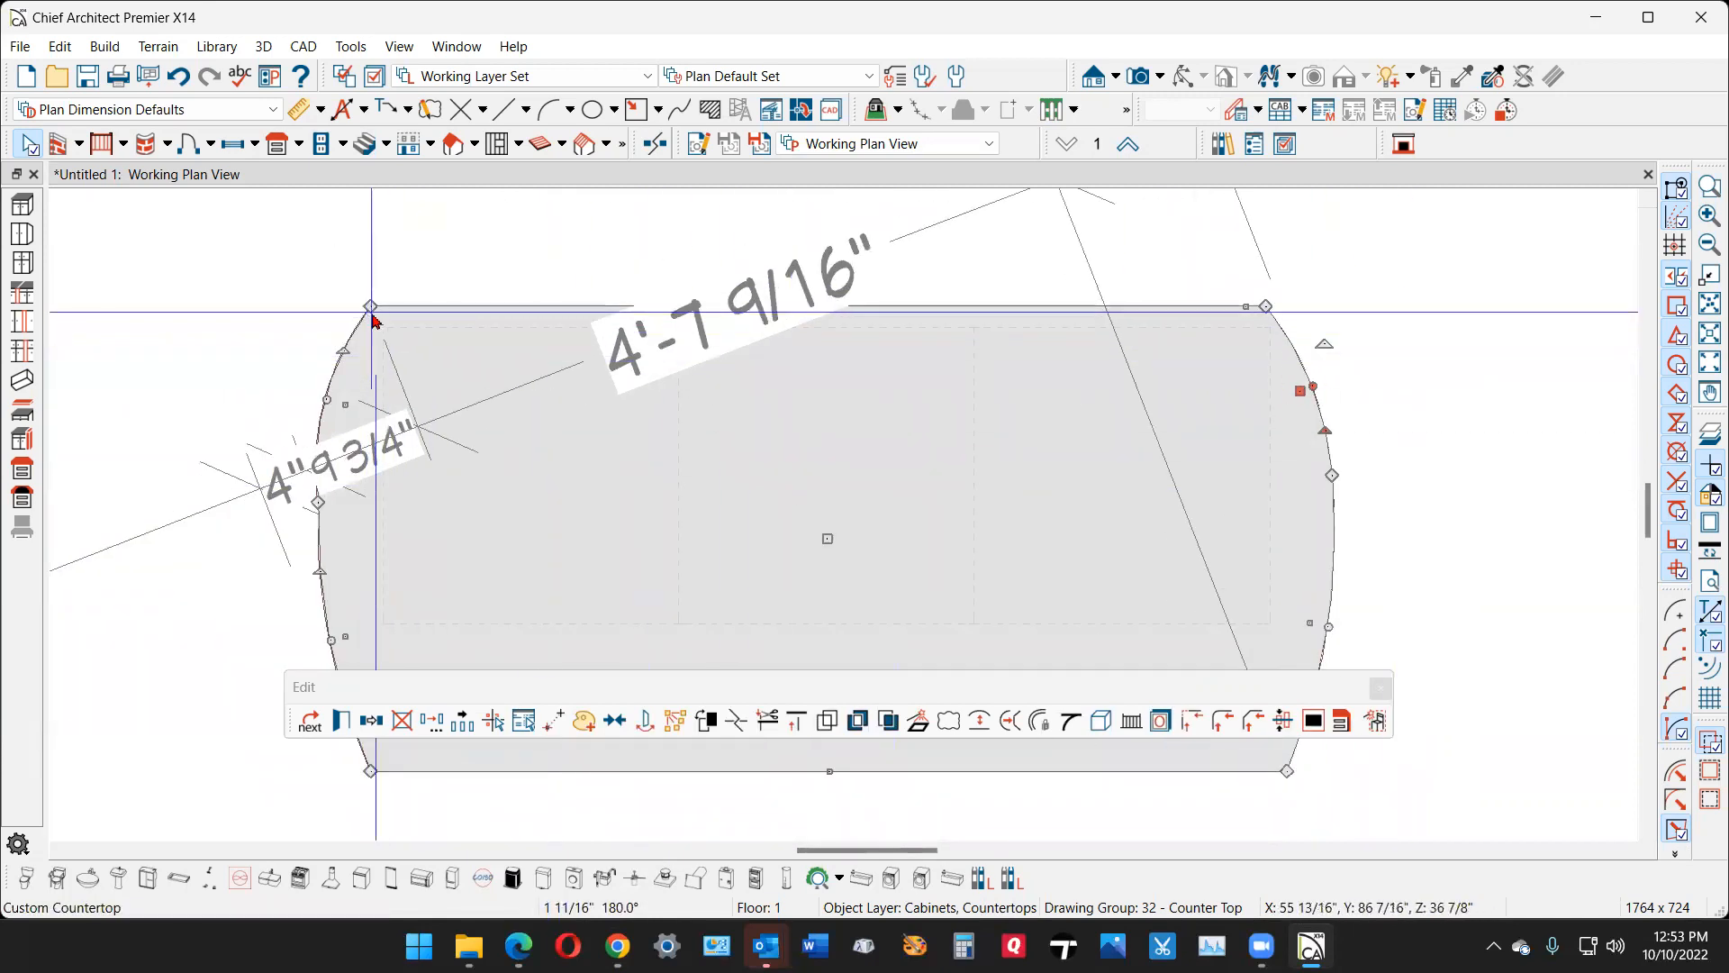
pyautogui.moveTo(369, 307); pyautogui.dragTo(386, 306)
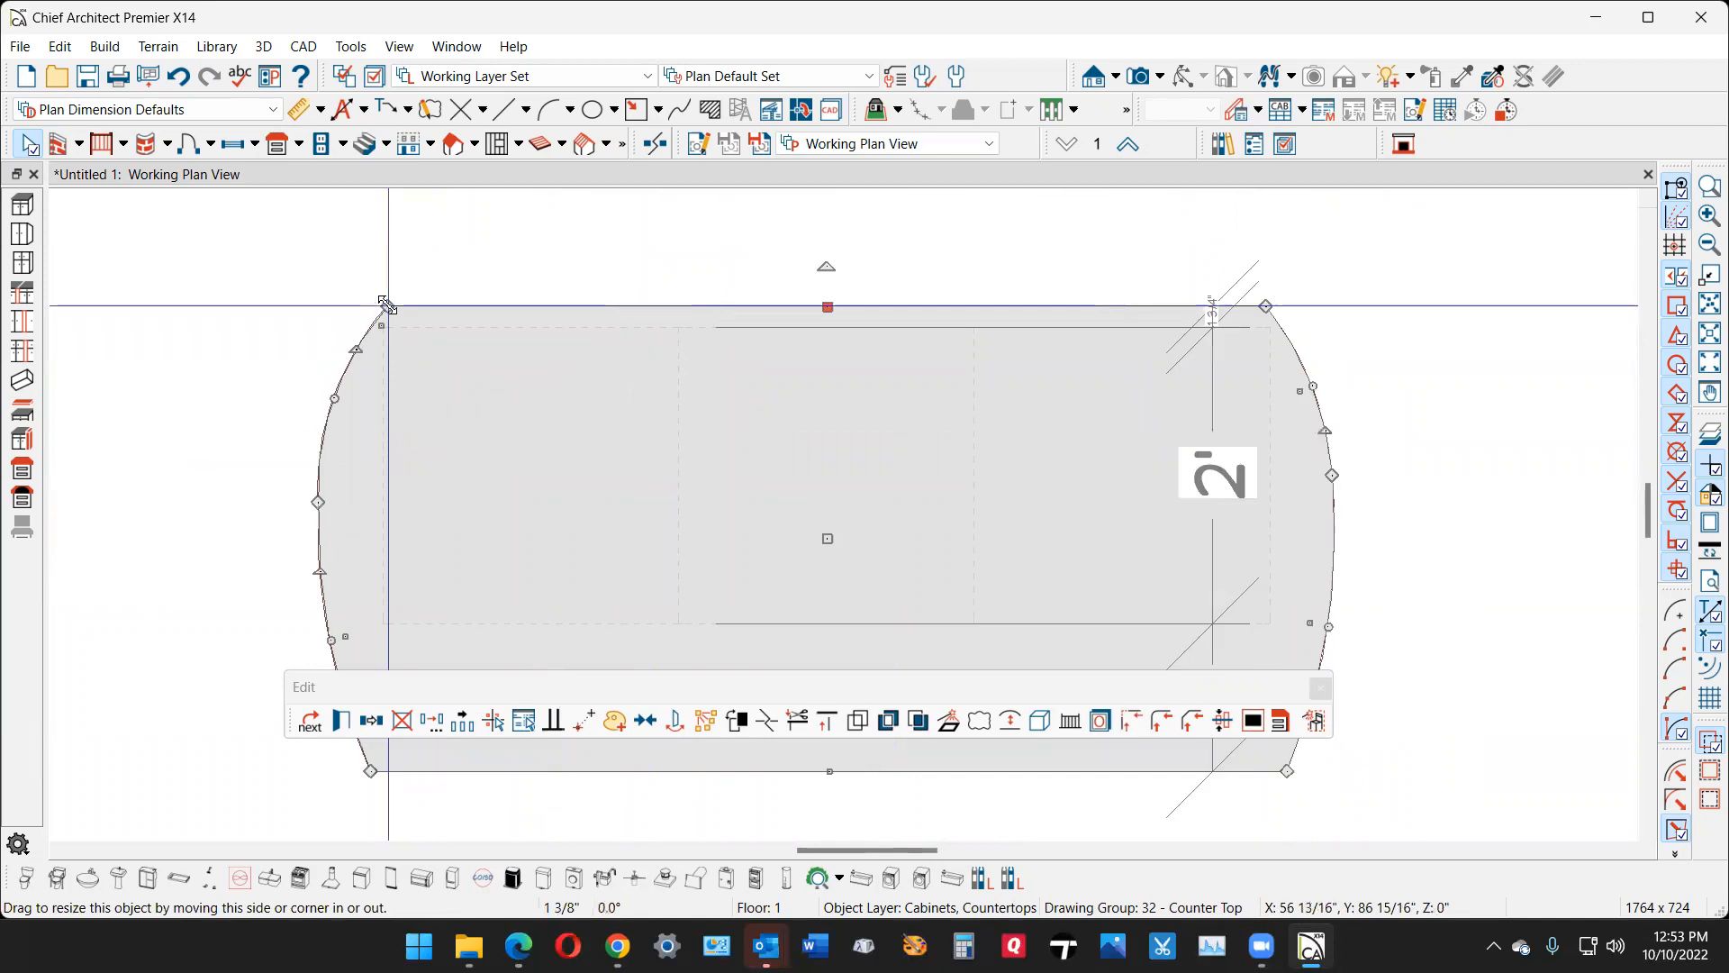
pyautogui.scroll(-3, 386, 306)
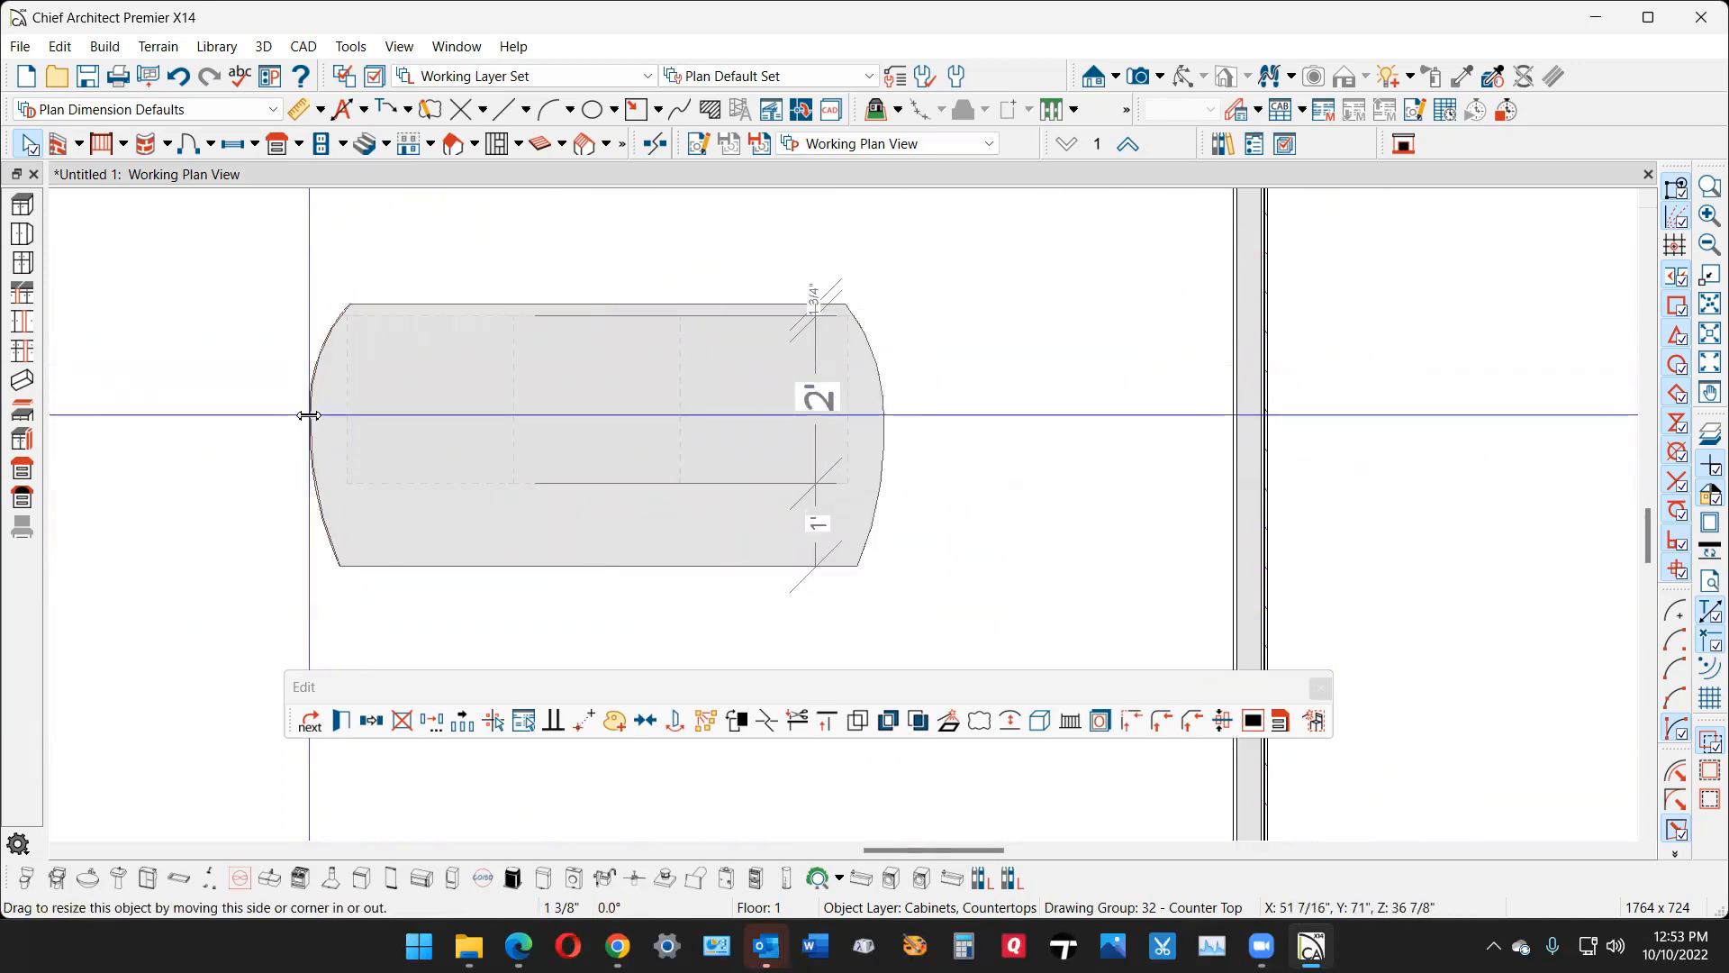
# - Pull both side break points slightly farther outward and convert the countertop's straight front edge into an outward-bulging arc
pyautogui.moveTo(307, 413); pyautogui.dragTo(306, 414)
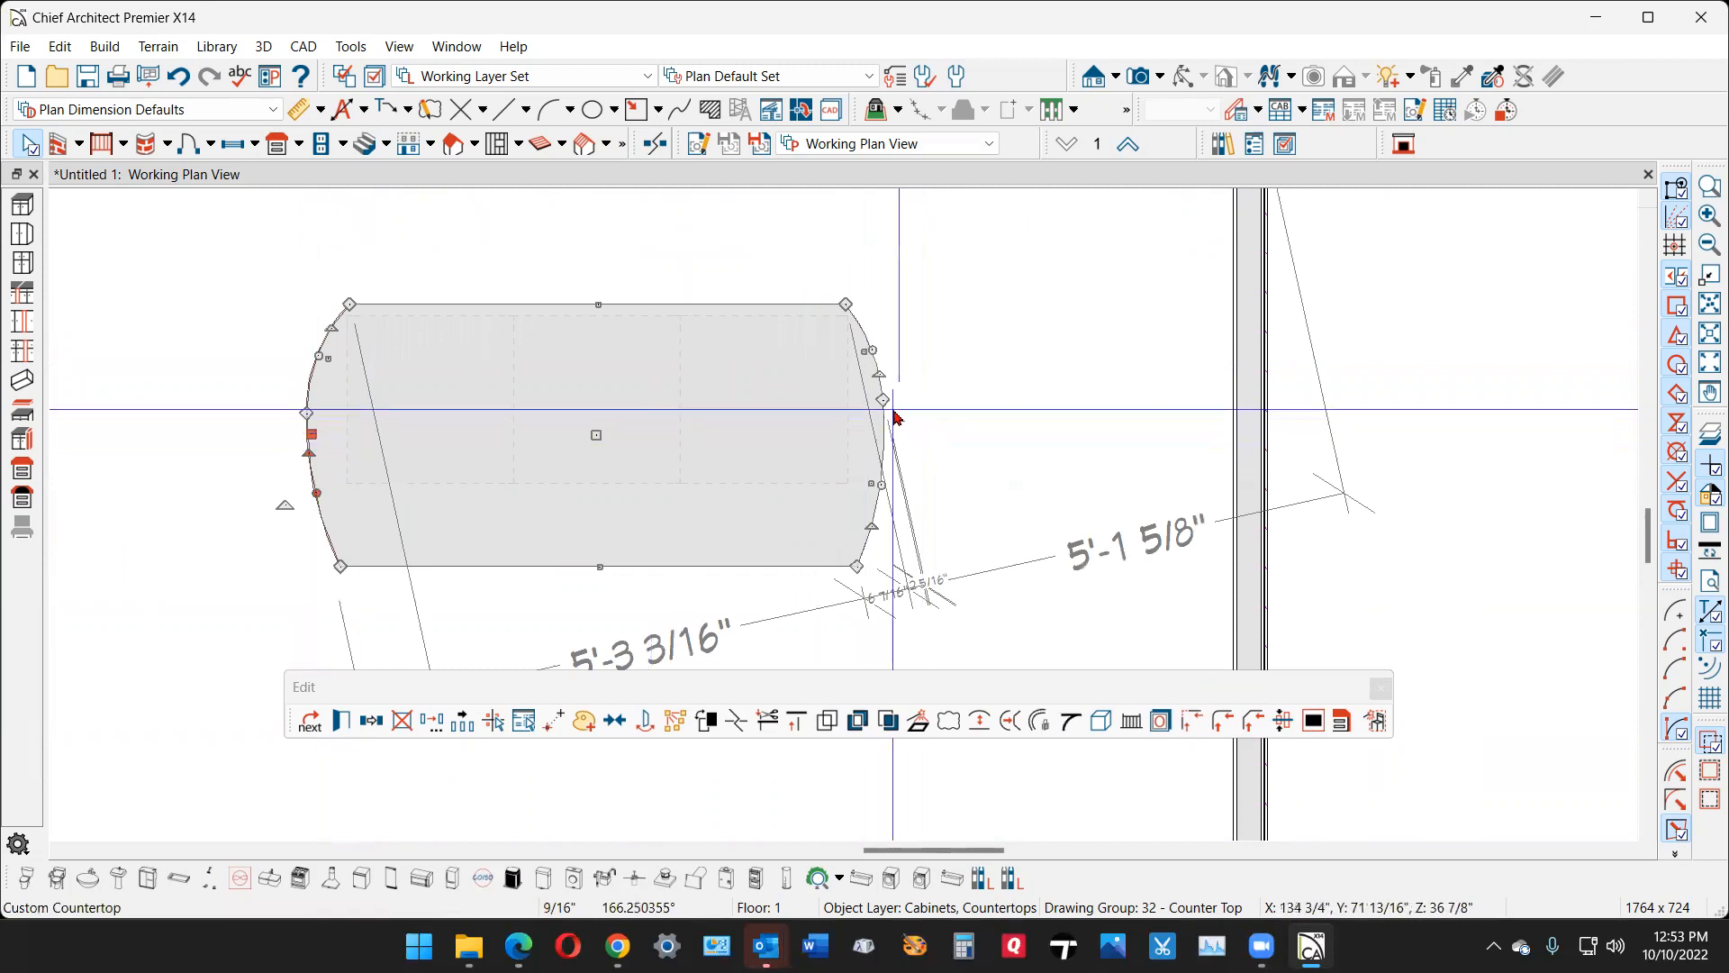
pyautogui.moveTo(885, 398); pyautogui.dragTo(895, 405)
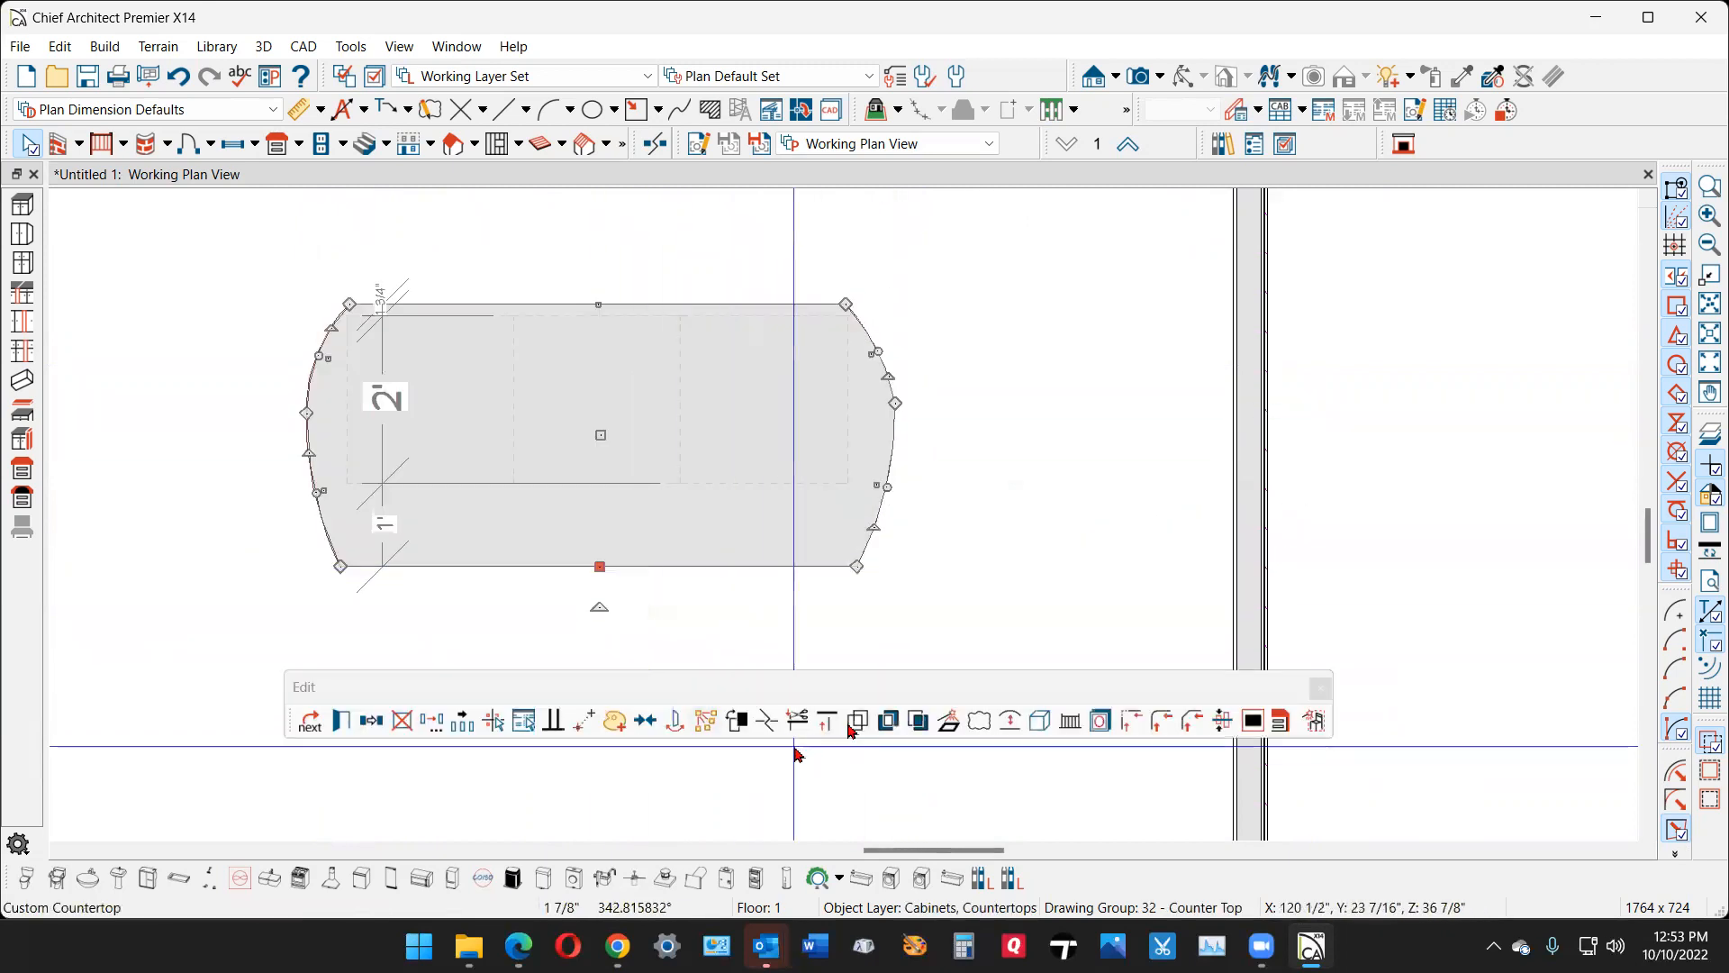
pyautogui.click(1002, 720)
pyautogui.click(873, 655)
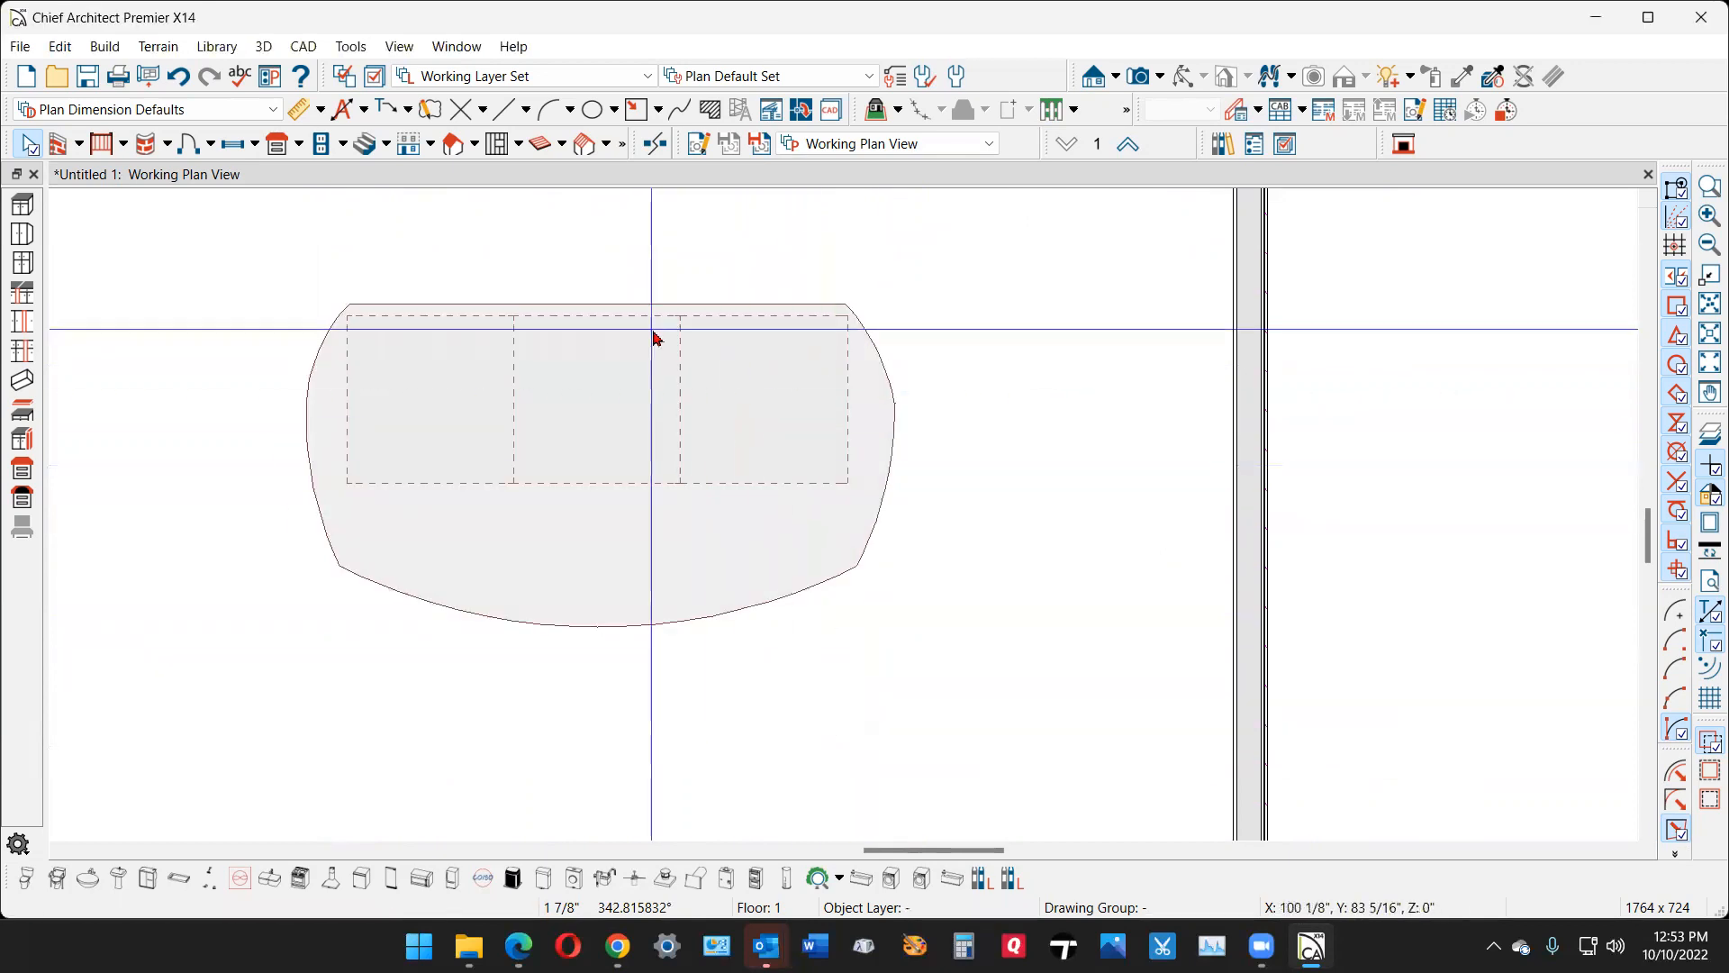
# - Enlarge the room by moving the wall in front of the island outward about 4'-1"
pyautogui.scroll(-2, 681, 346)
pyautogui.scroll(-1, 681, 347)
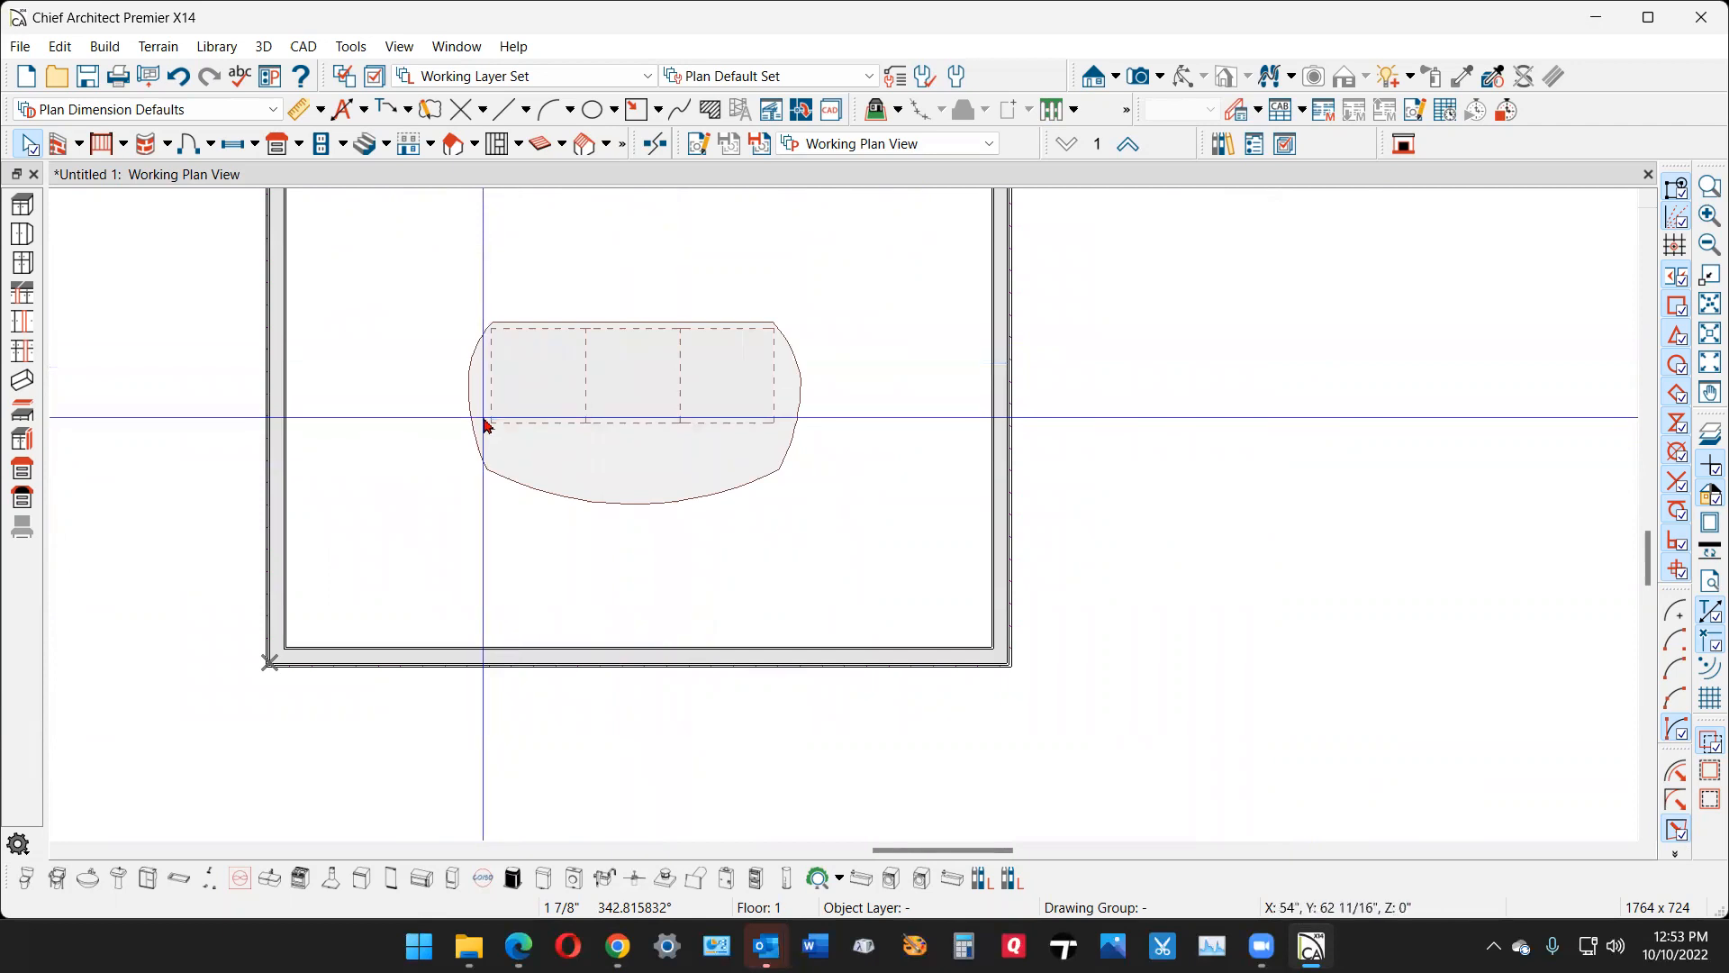
pyautogui.scroll(-3, 628, 389)
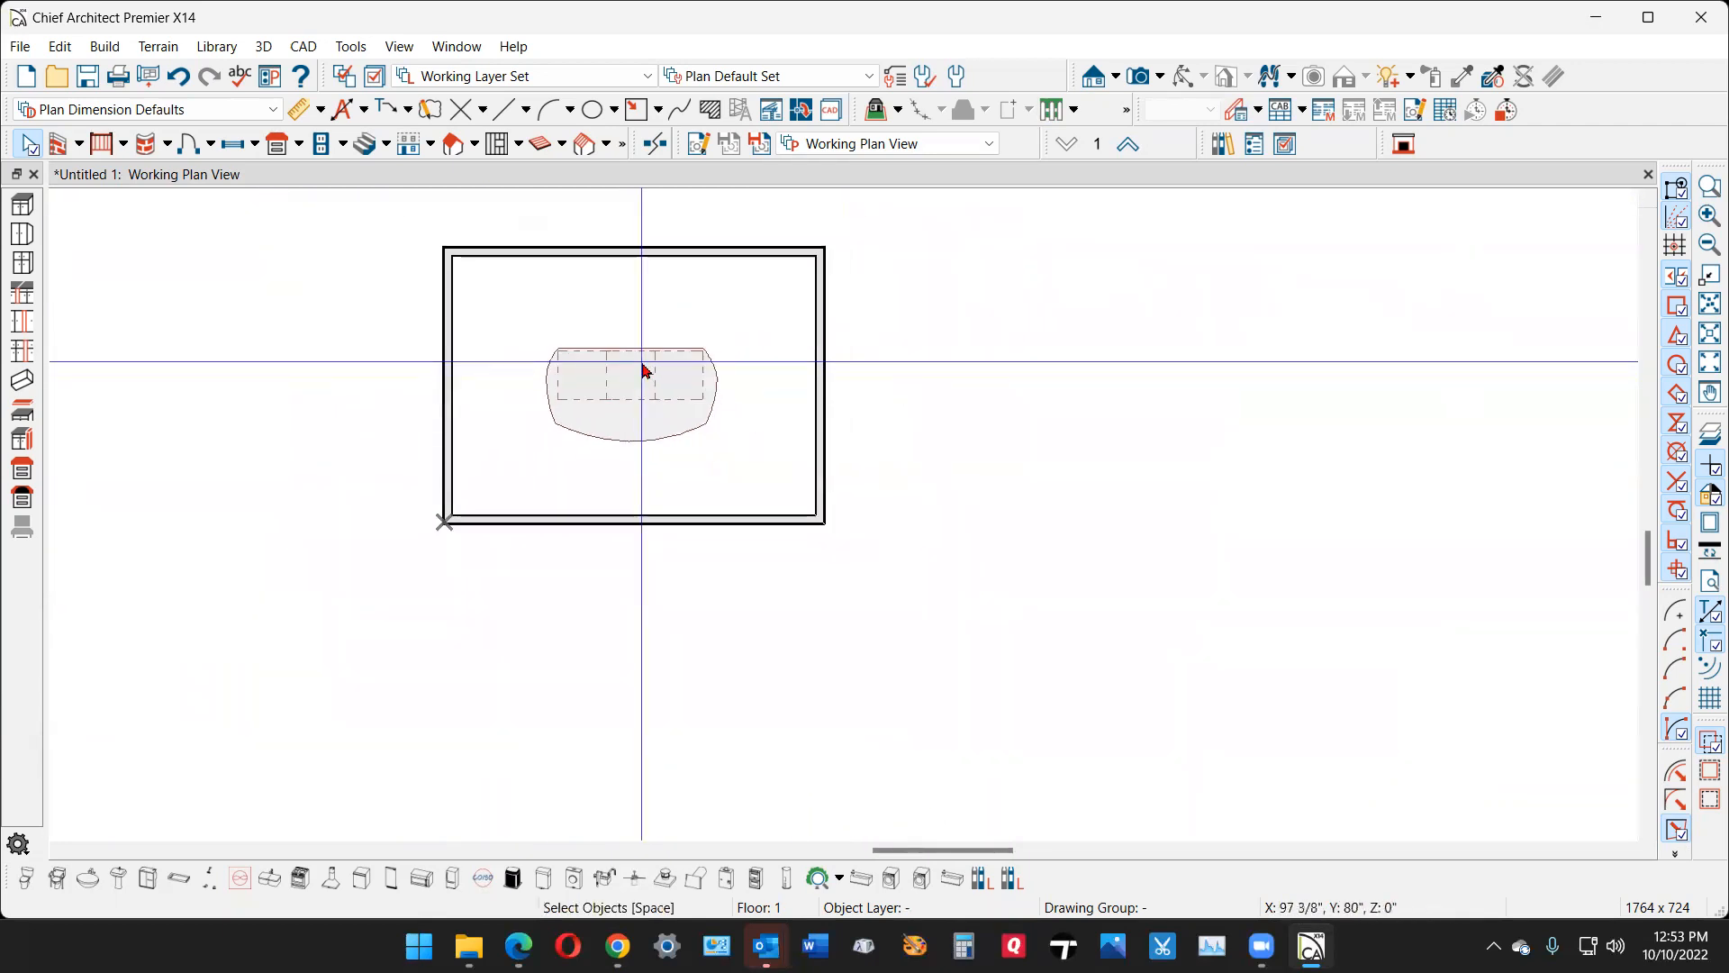
pyautogui.click(634, 518)
pyautogui.moveTo(634, 518); pyautogui.dragTo(634, 618)
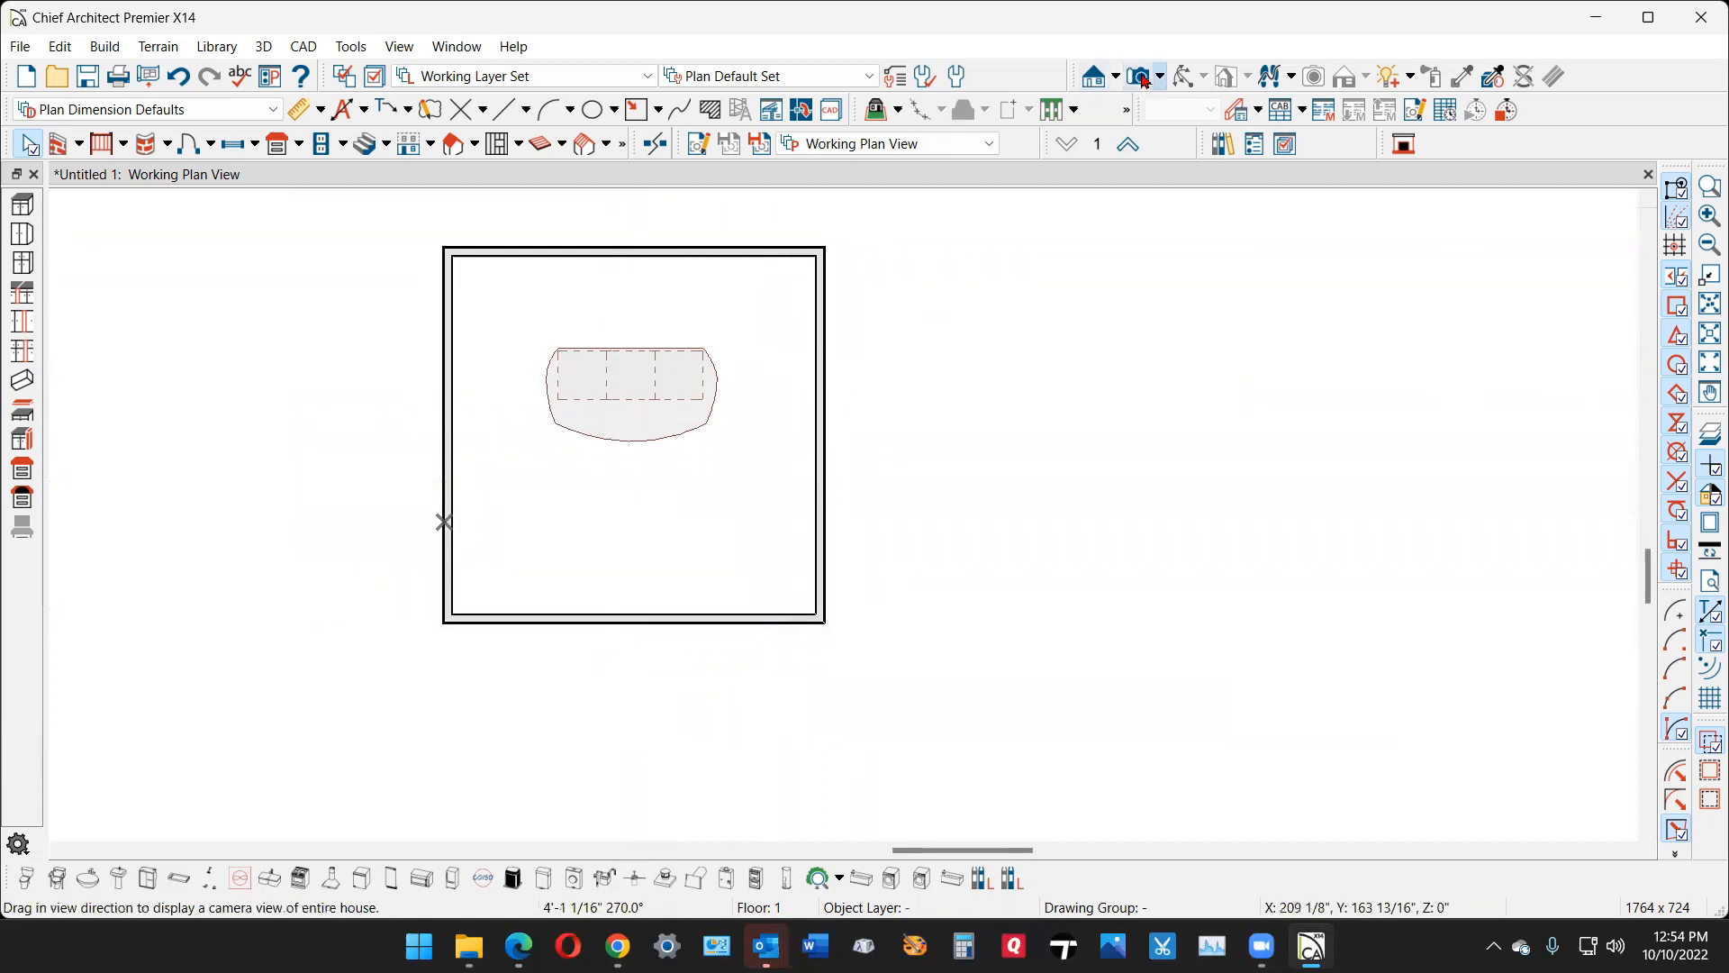
# - Create a full camera view toward the island, inspect the curved countertop from several angles, and close the view
pyautogui.moveTo(792, 594); pyautogui.dragTo(707, 453)
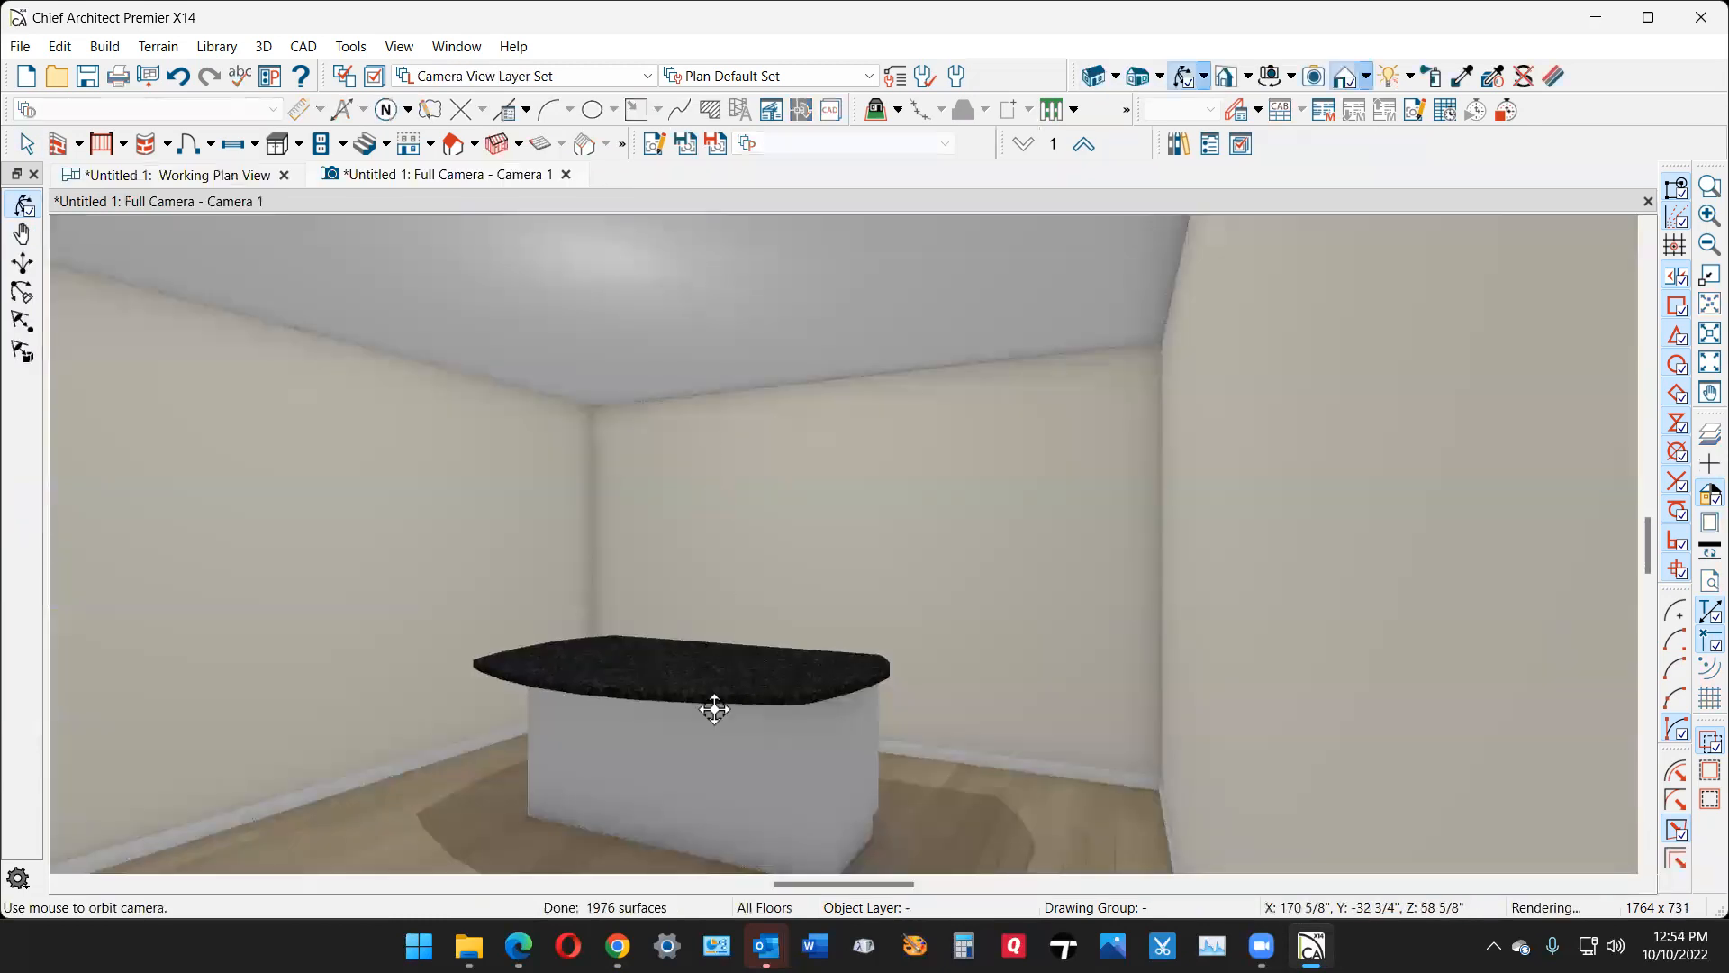
pyautogui.scroll(6, 662, 772)
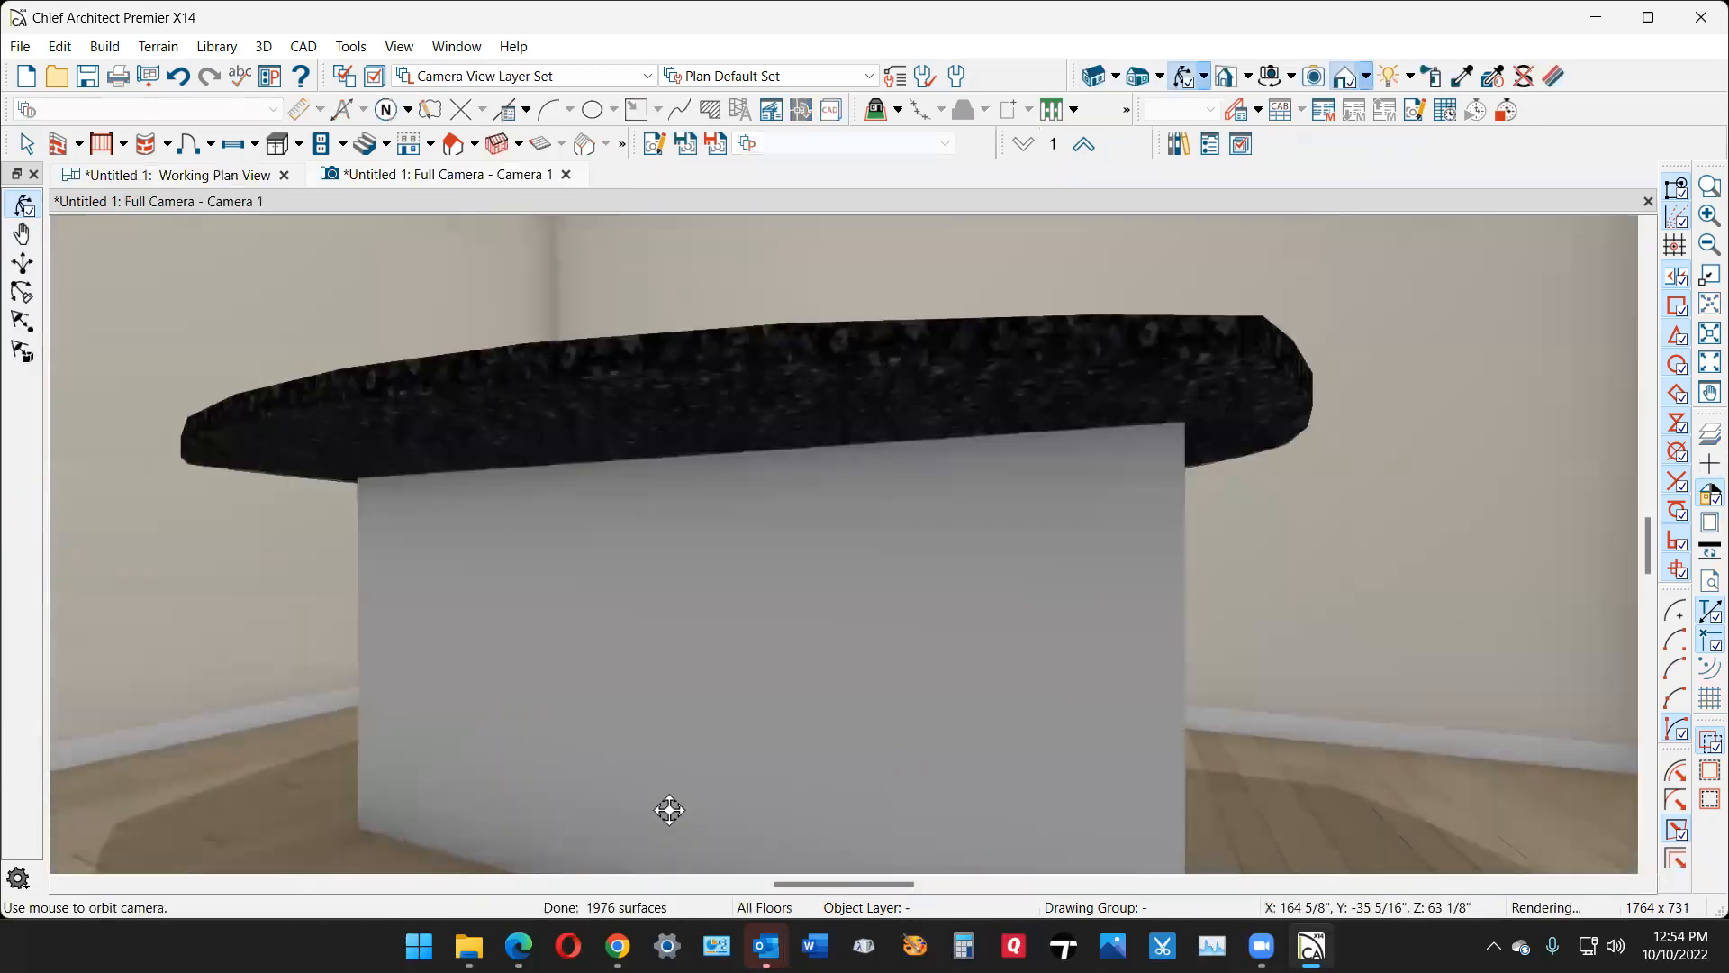
pyautogui.scroll(-4, 665, 788)
pyautogui.scroll(1, 665, 788)
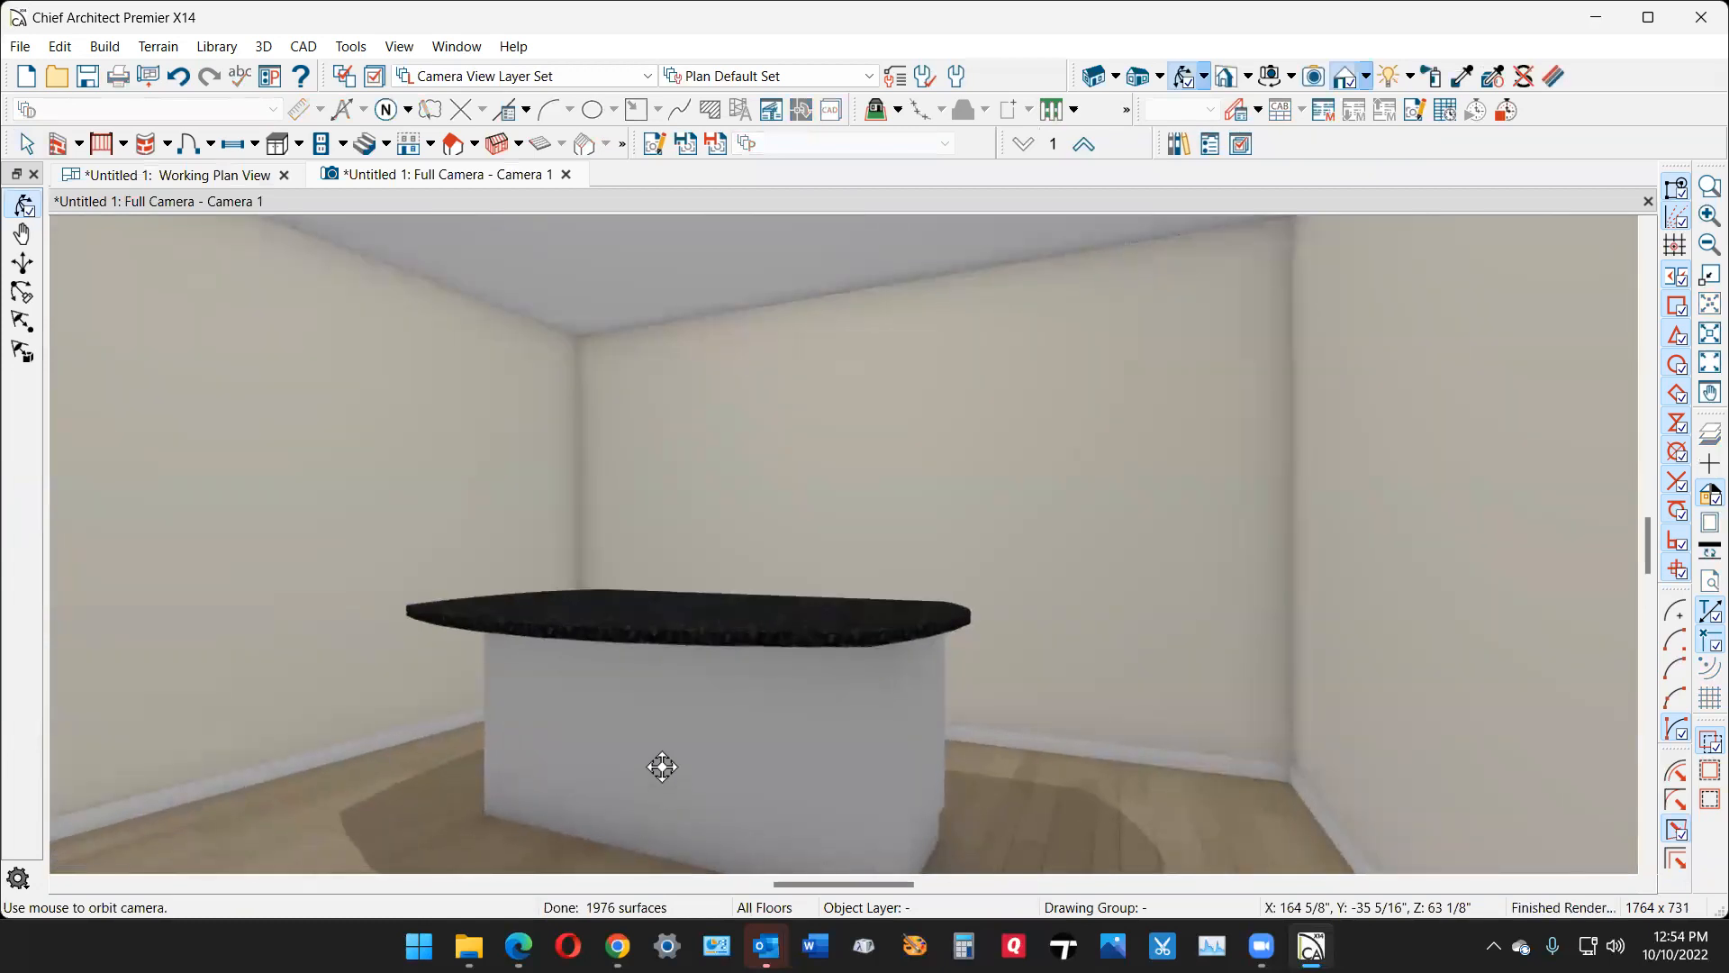
pyautogui.scroll(-2, 662, 767)
pyautogui.moveTo(649, 598); pyautogui.dragTo(760, 706)
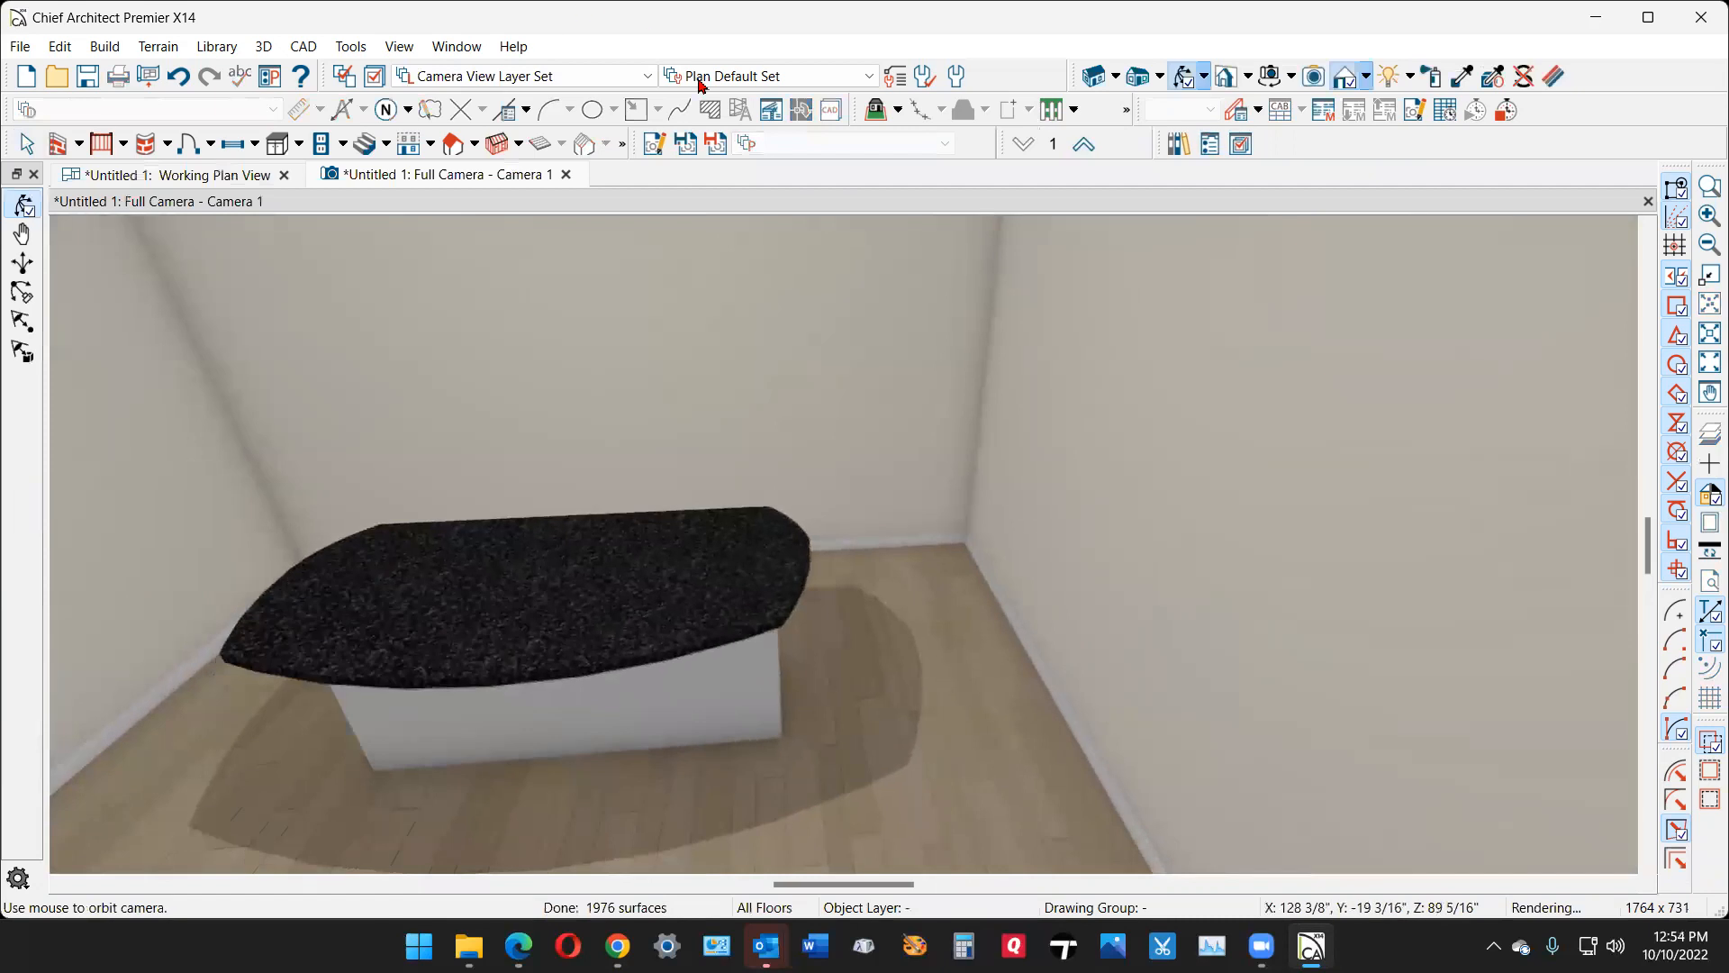
pyautogui.click(566, 175)
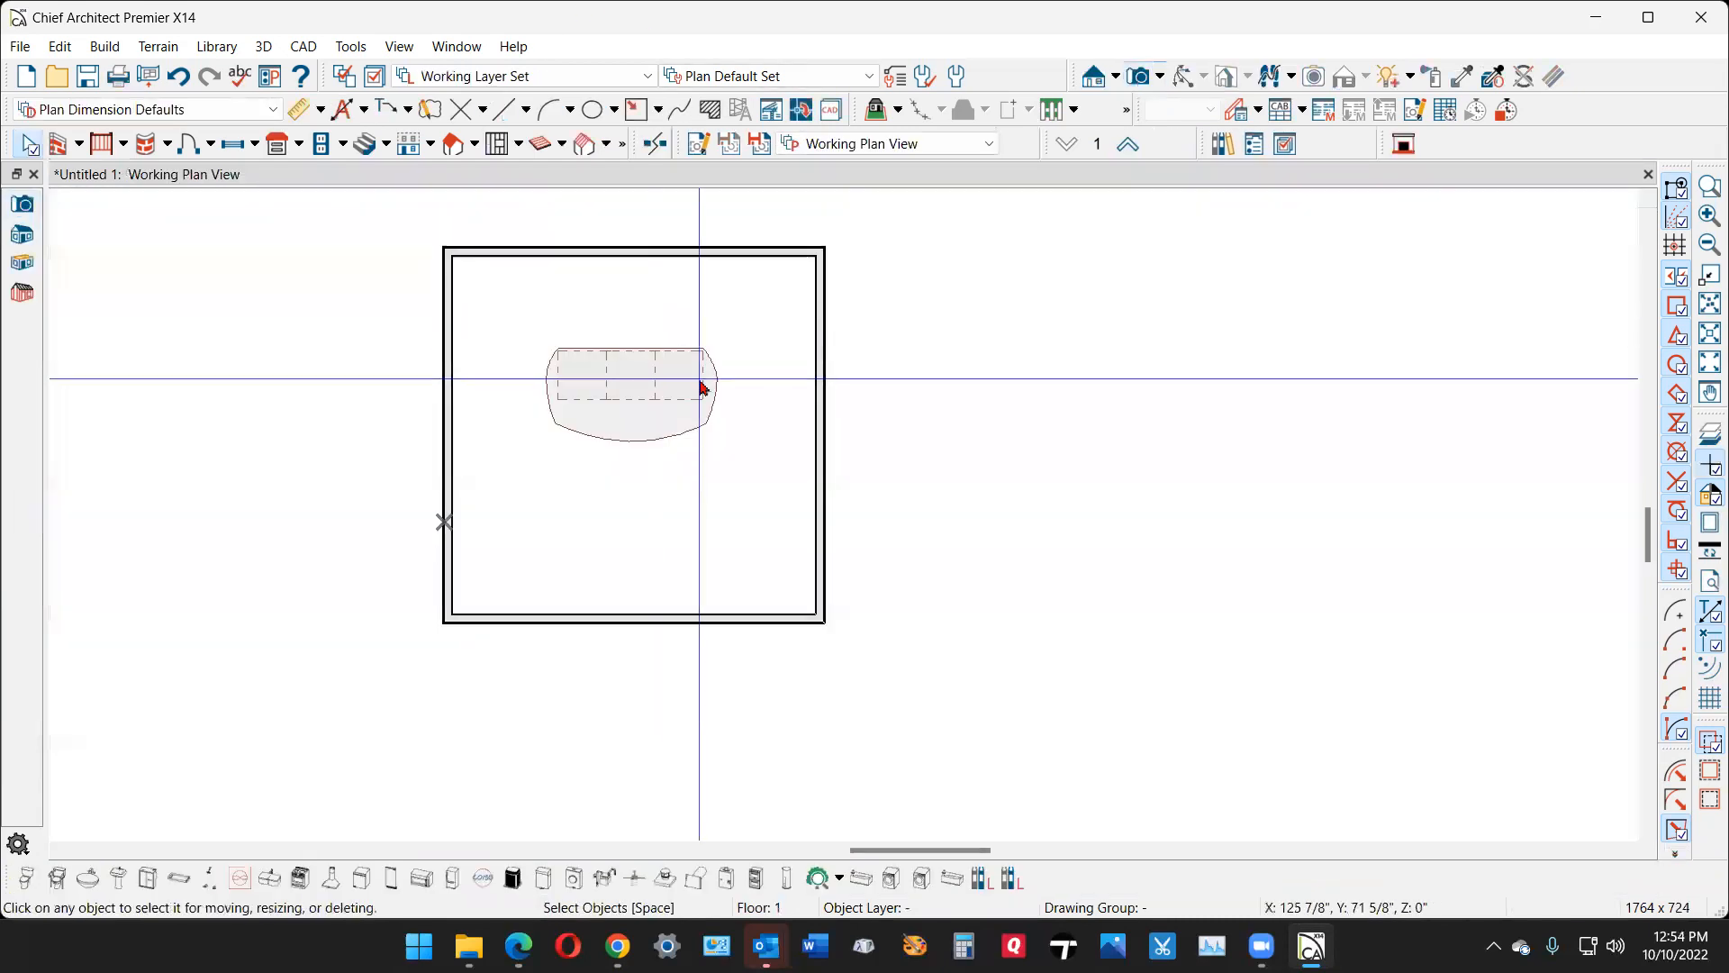
# - Move the countertop's two front corners back toward the cabinets, about 3 7/16 inches on the left and 3 5/8 inches on the right
pyautogui.scroll(2, 556, 378)
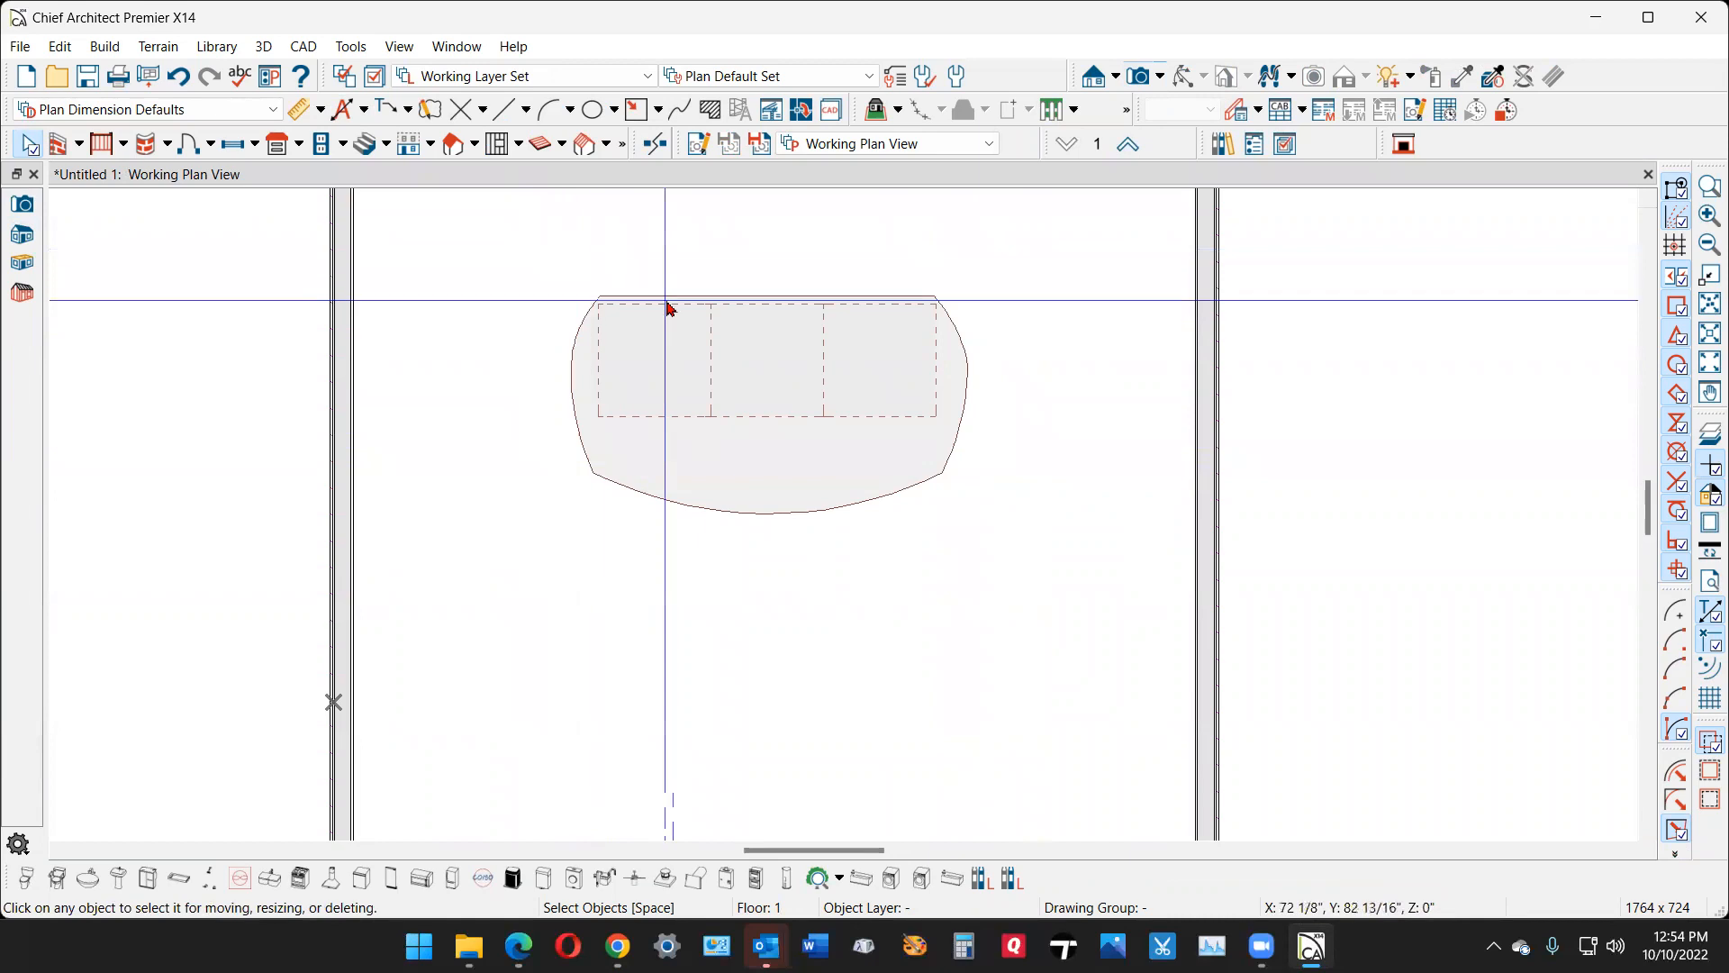
pyautogui.scroll(1, 657, 493)
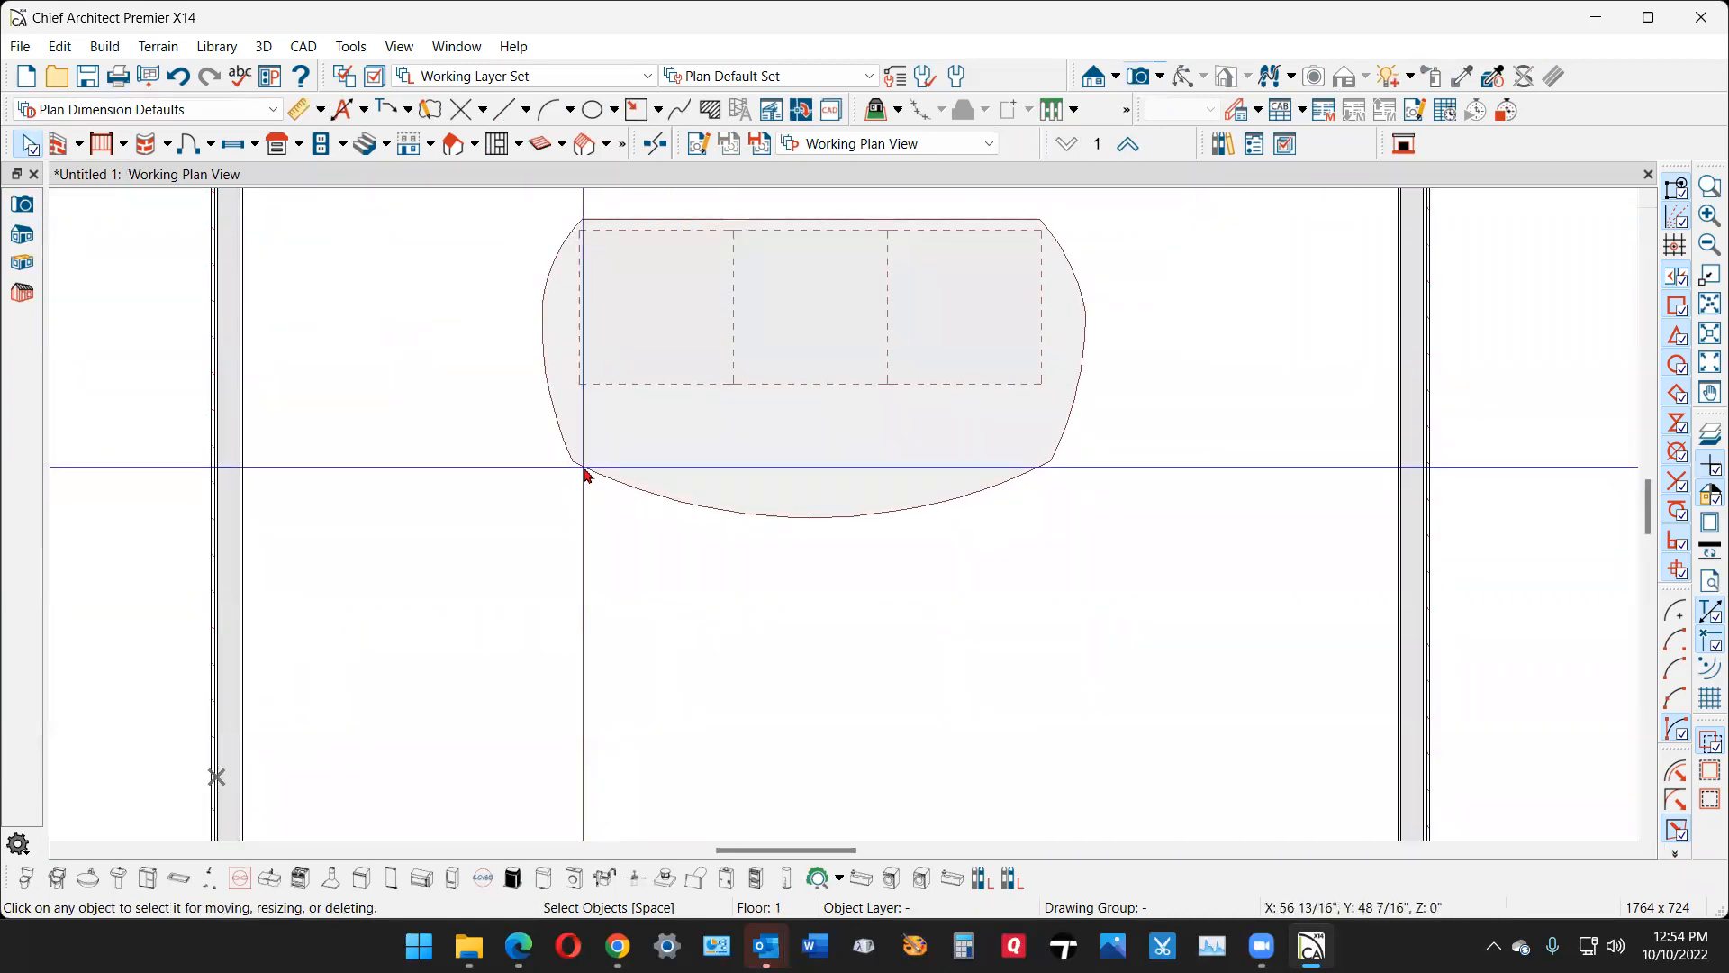
pyautogui.click(587, 476)
pyautogui.moveTo(571, 463); pyautogui.dragTo(567, 440)
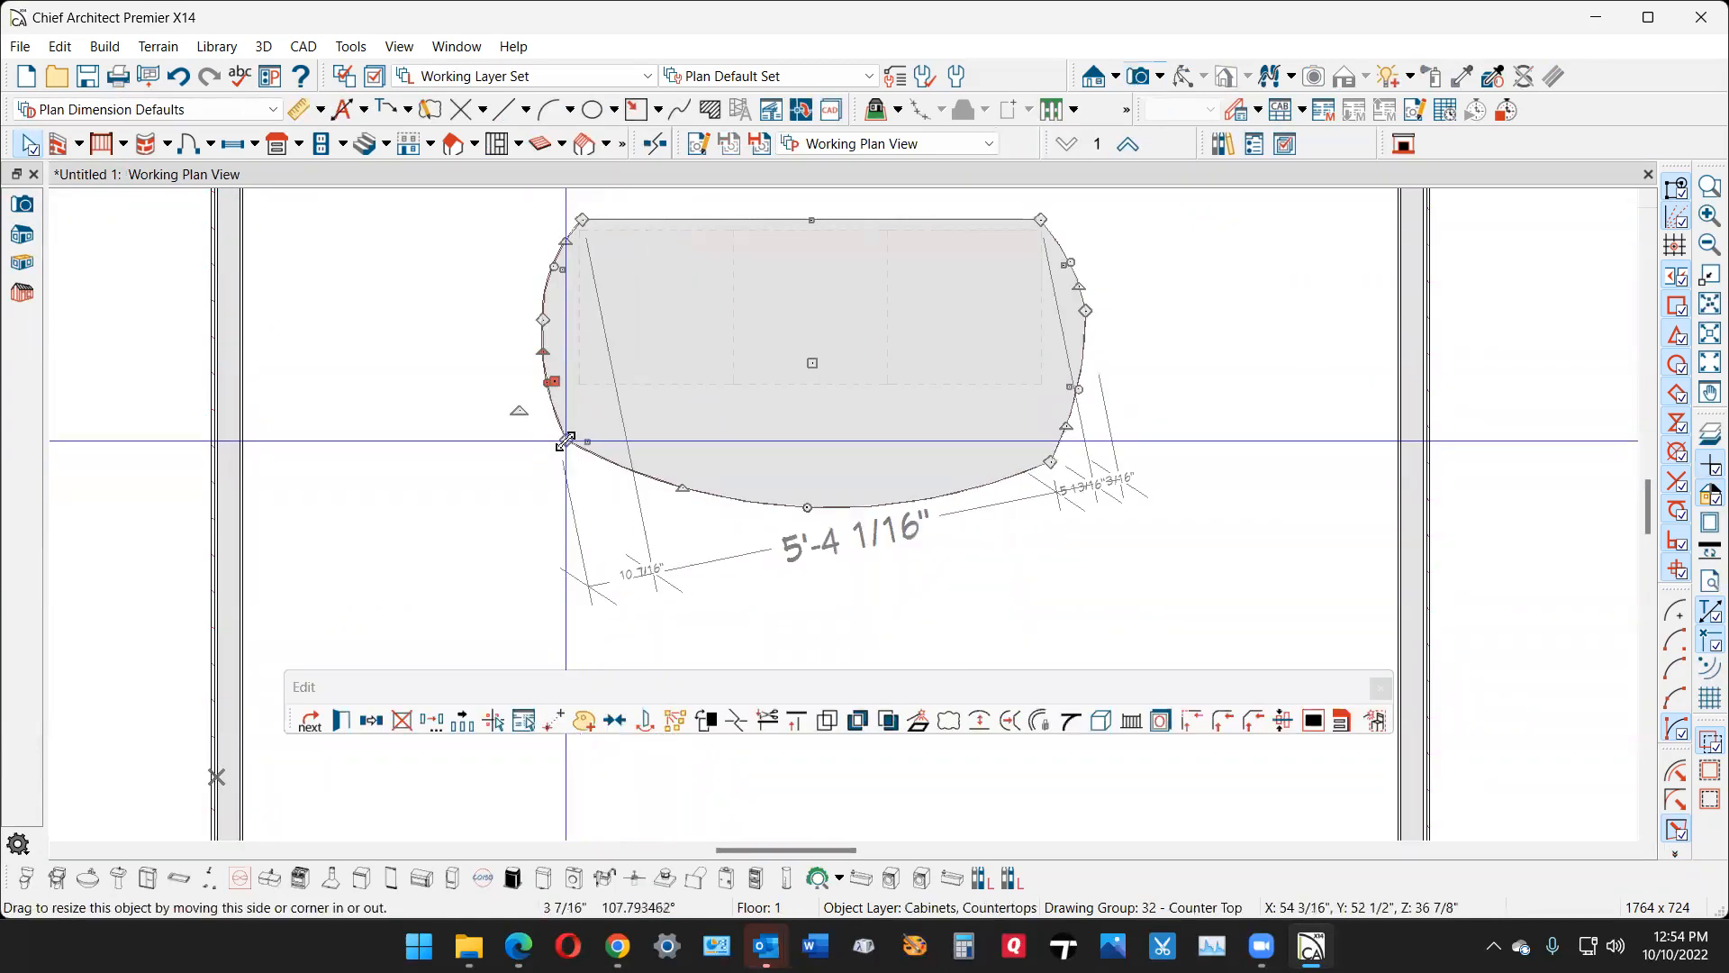
pyautogui.moveTo(1050, 464); pyautogui.dragTo(1060, 440)
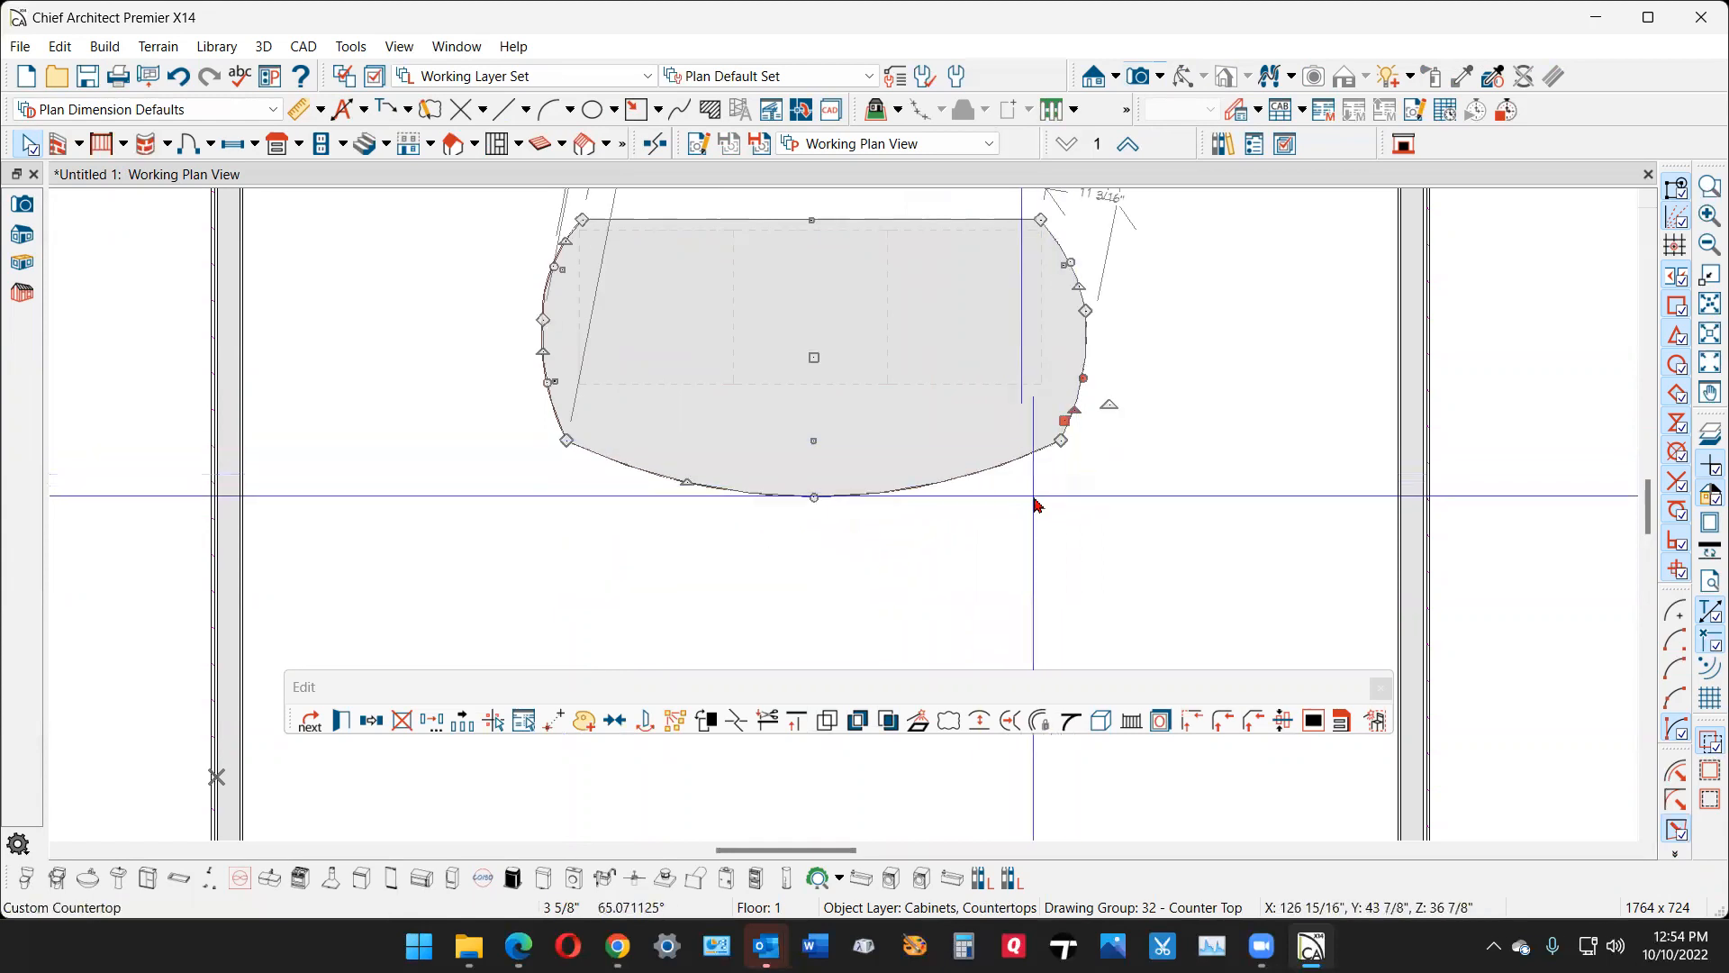
pyautogui.click(1031, 496)
pyautogui.scroll(-7, 892, 546)
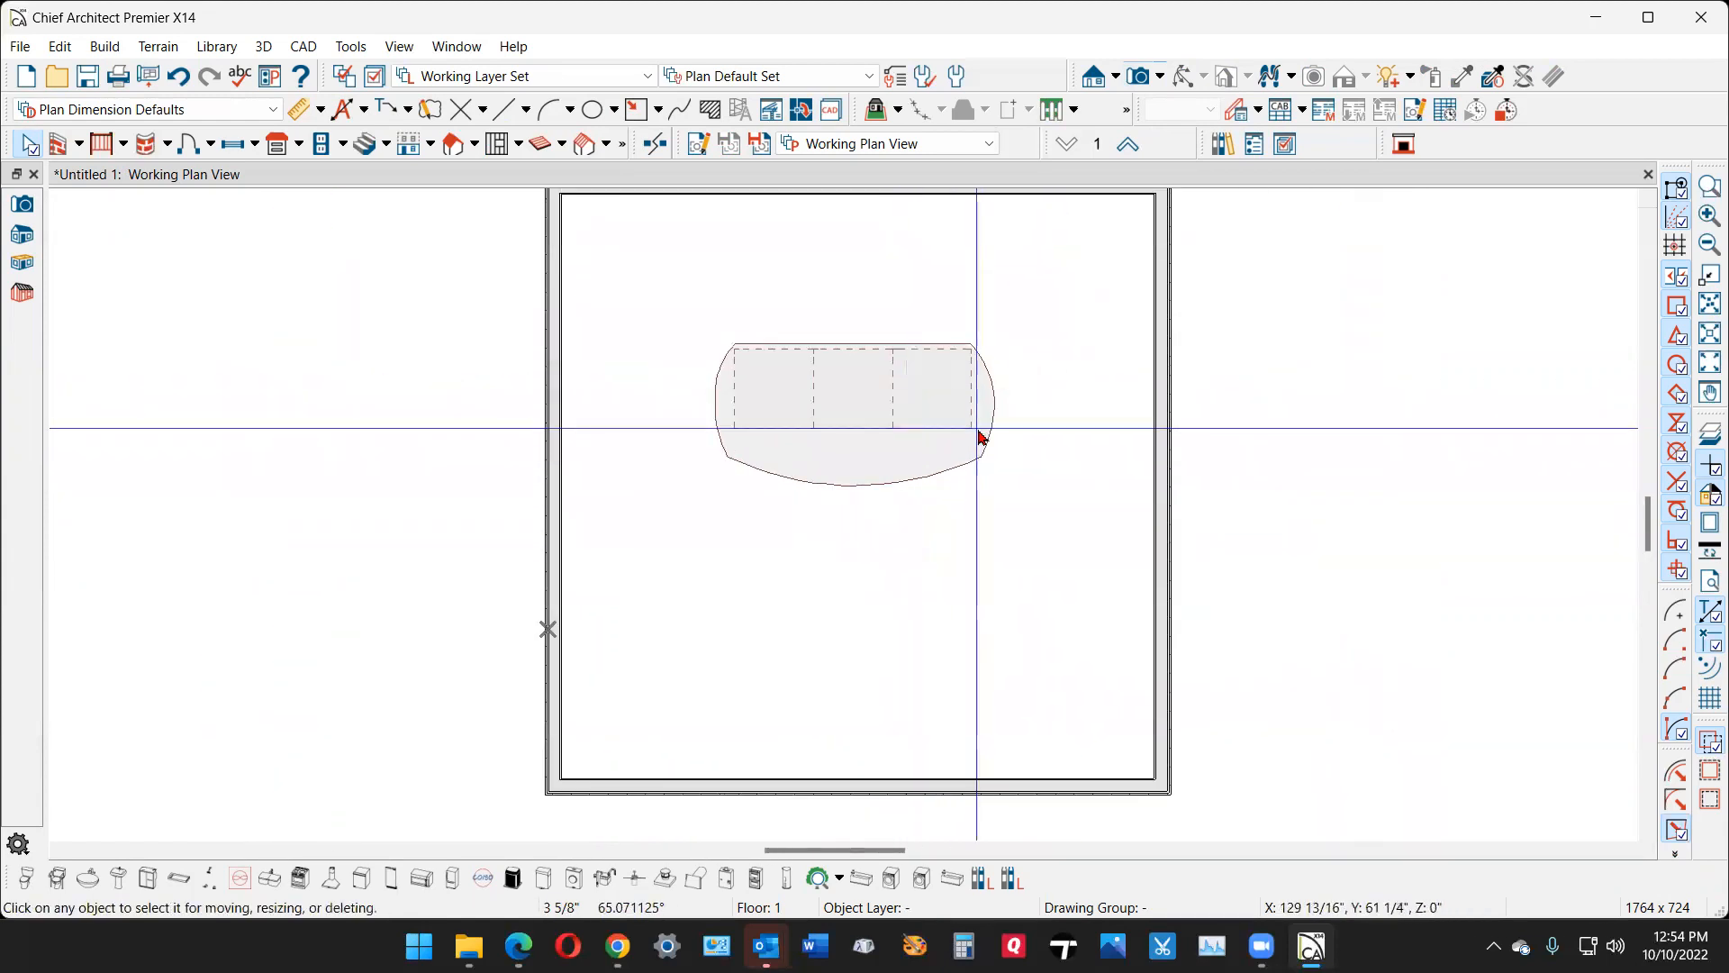